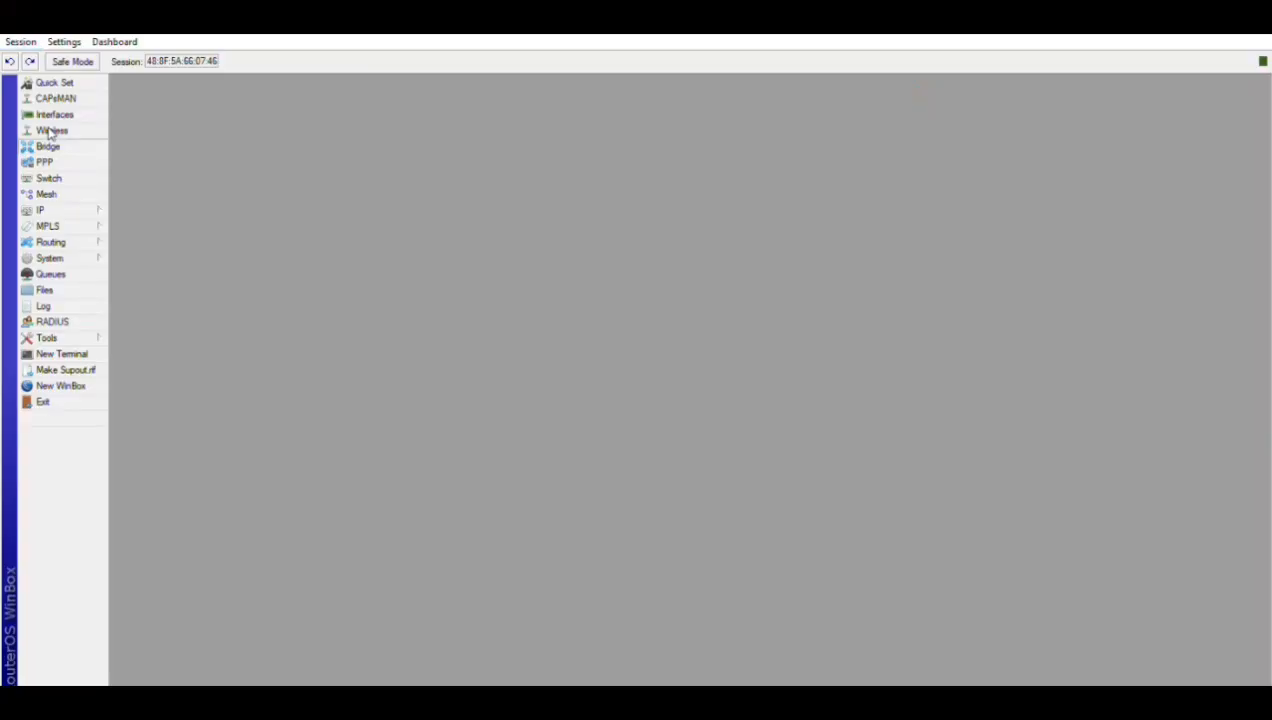
Create a new bridge interface named bridge1 with its default settings.
left_click(154, 287)
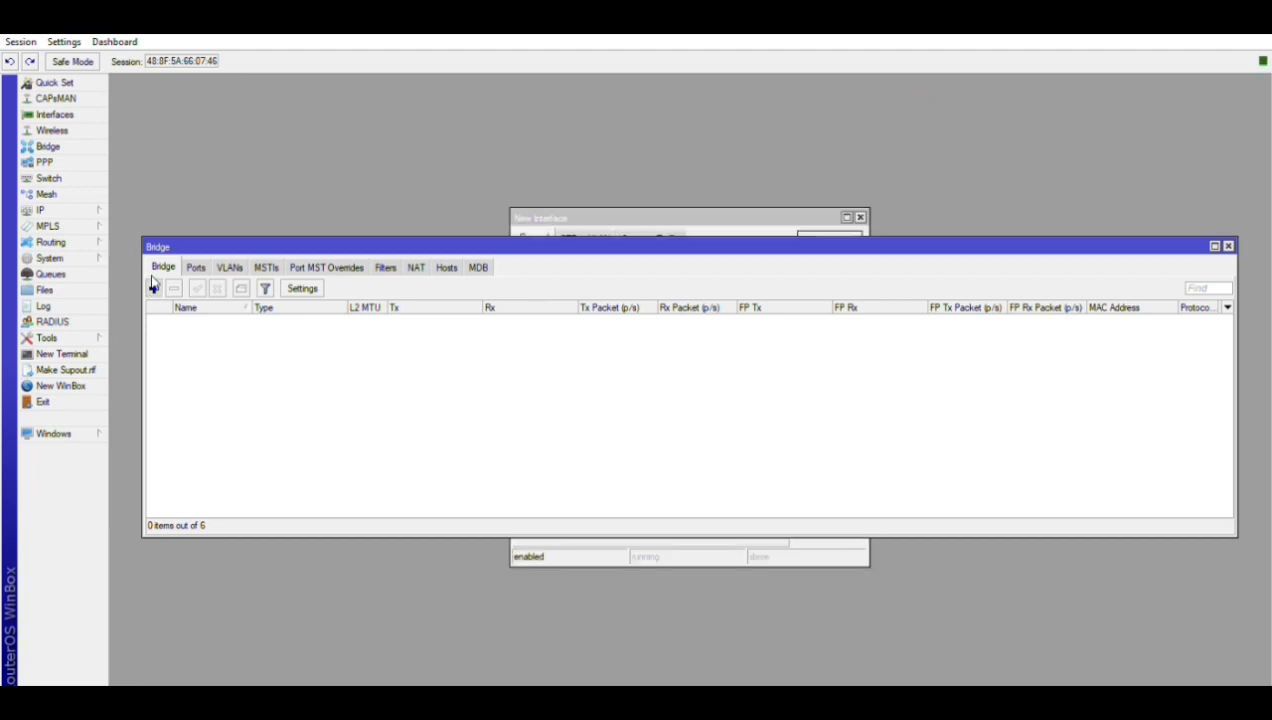
left_click(827, 281)
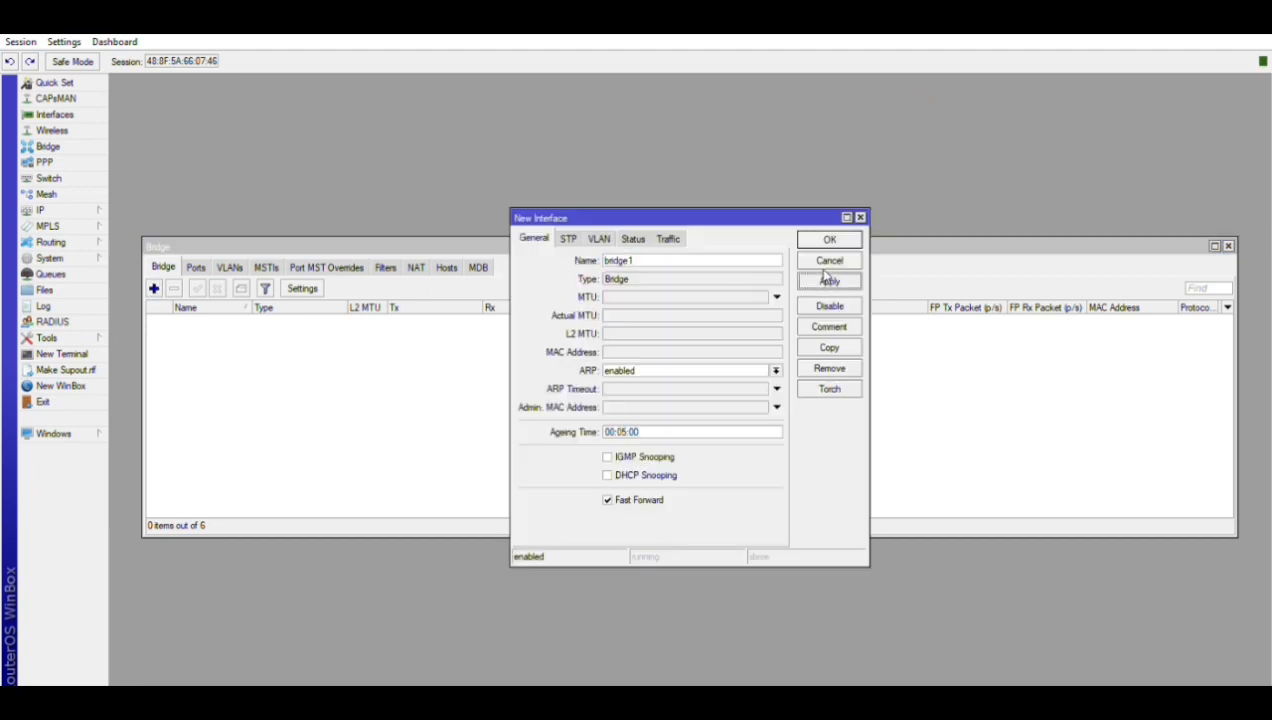
left_click(829, 238)
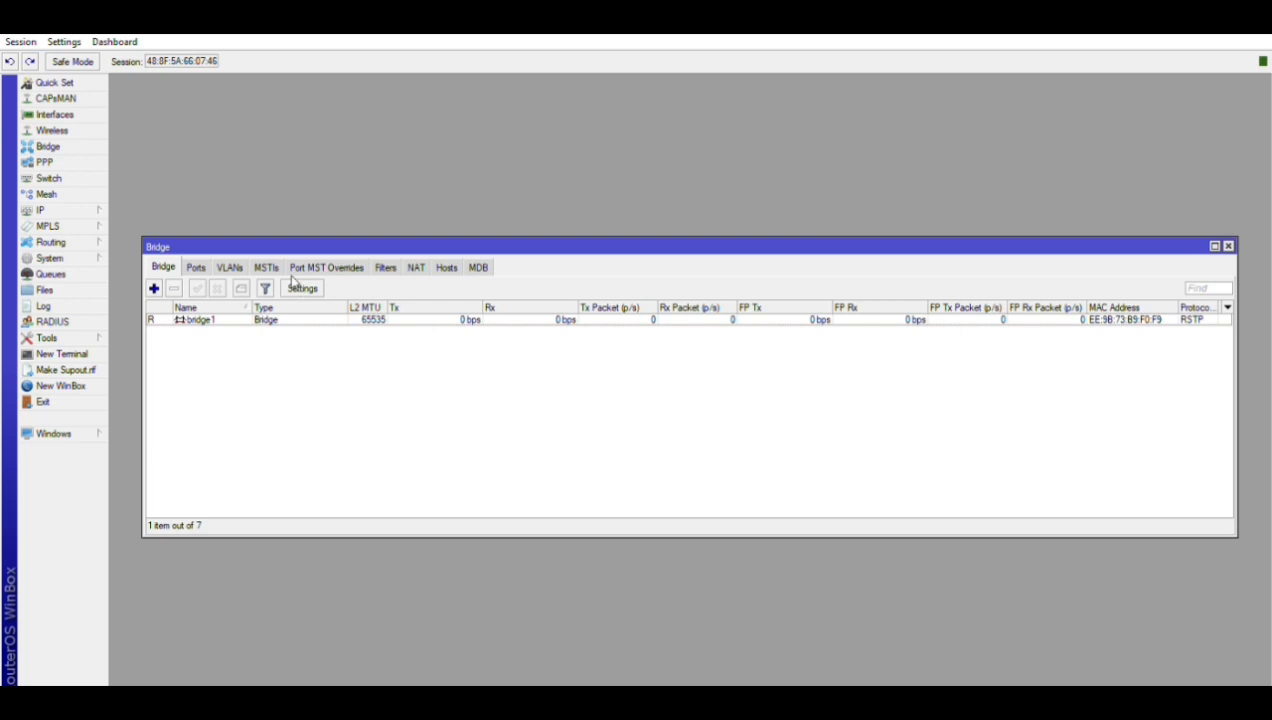
Add wlan1 as a port of bridge1.
left_click(196, 267)
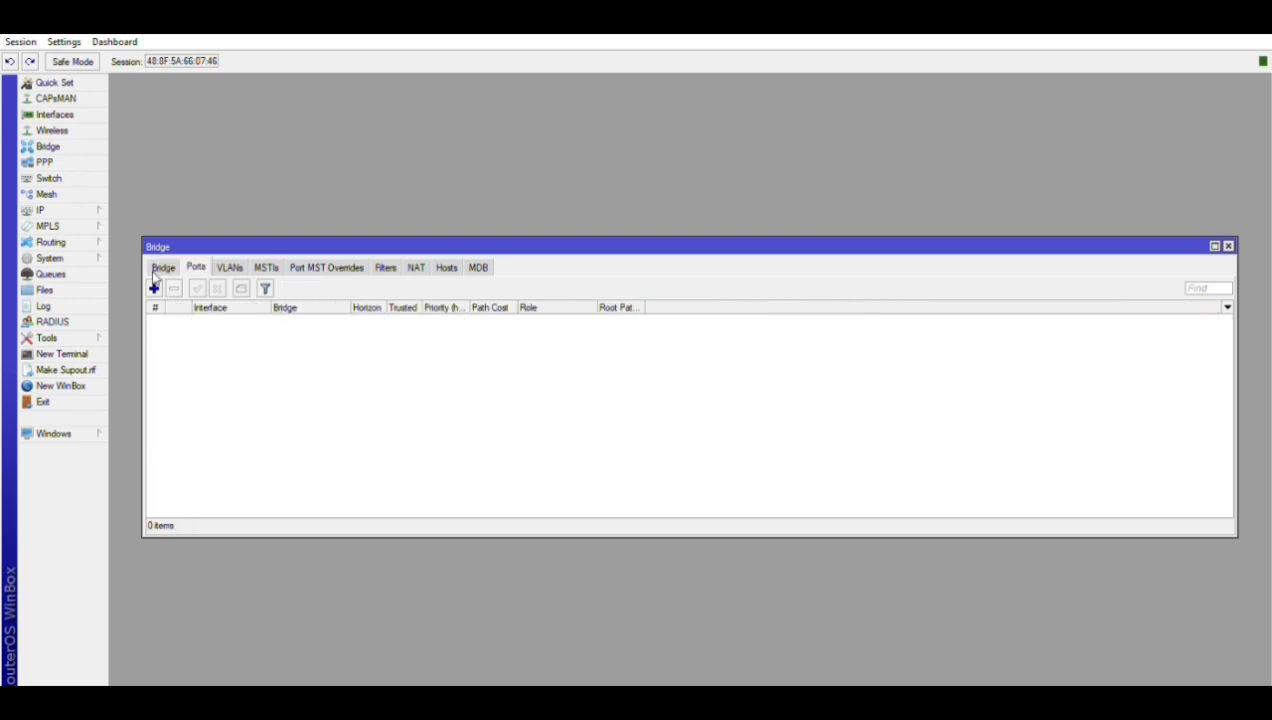
left_click(154, 288)
left_click(828, 338)
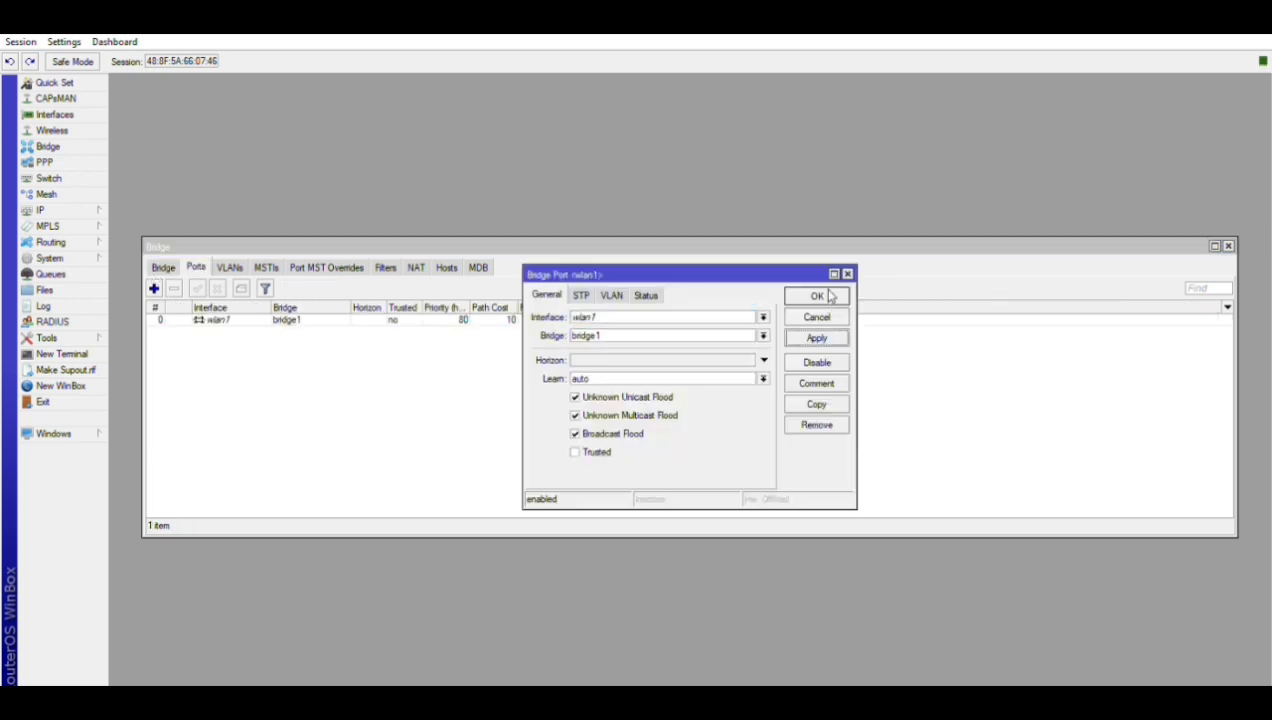
left_click(826, 292)
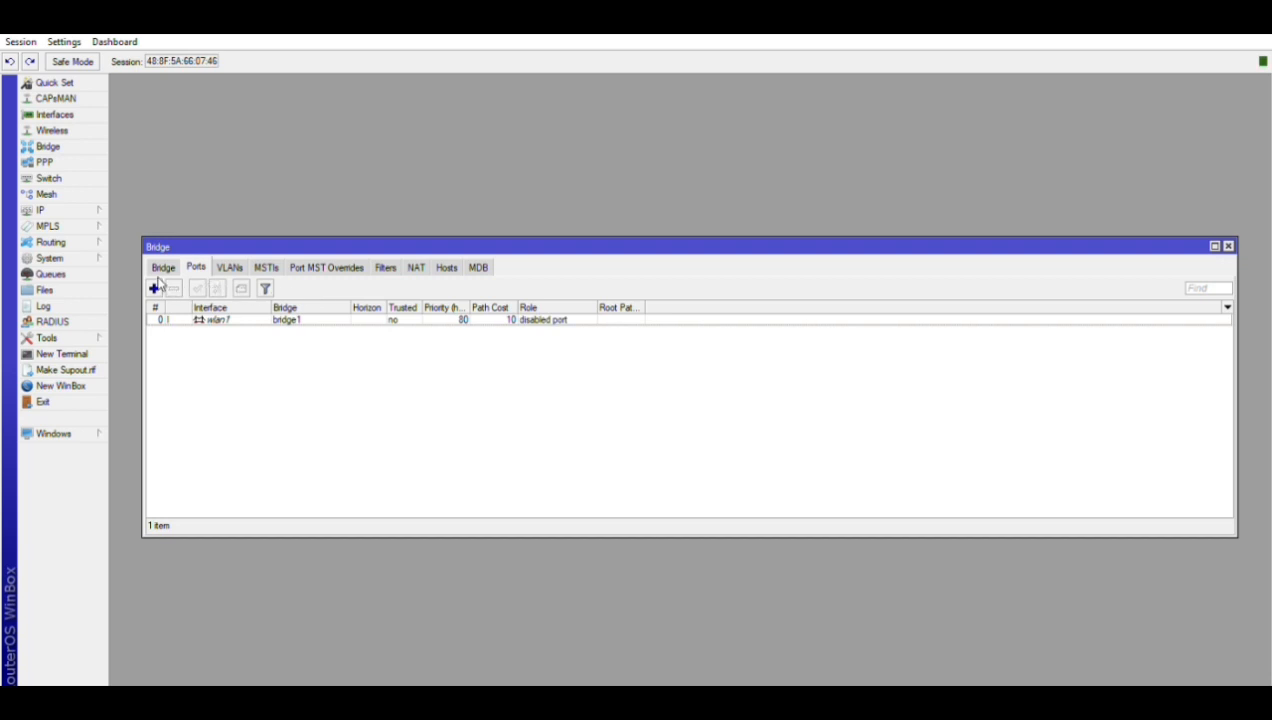
Add ether1 as a second port of bridge1, keeping hardware offload on.
left_click(154, 288)
left_click(620, 316)
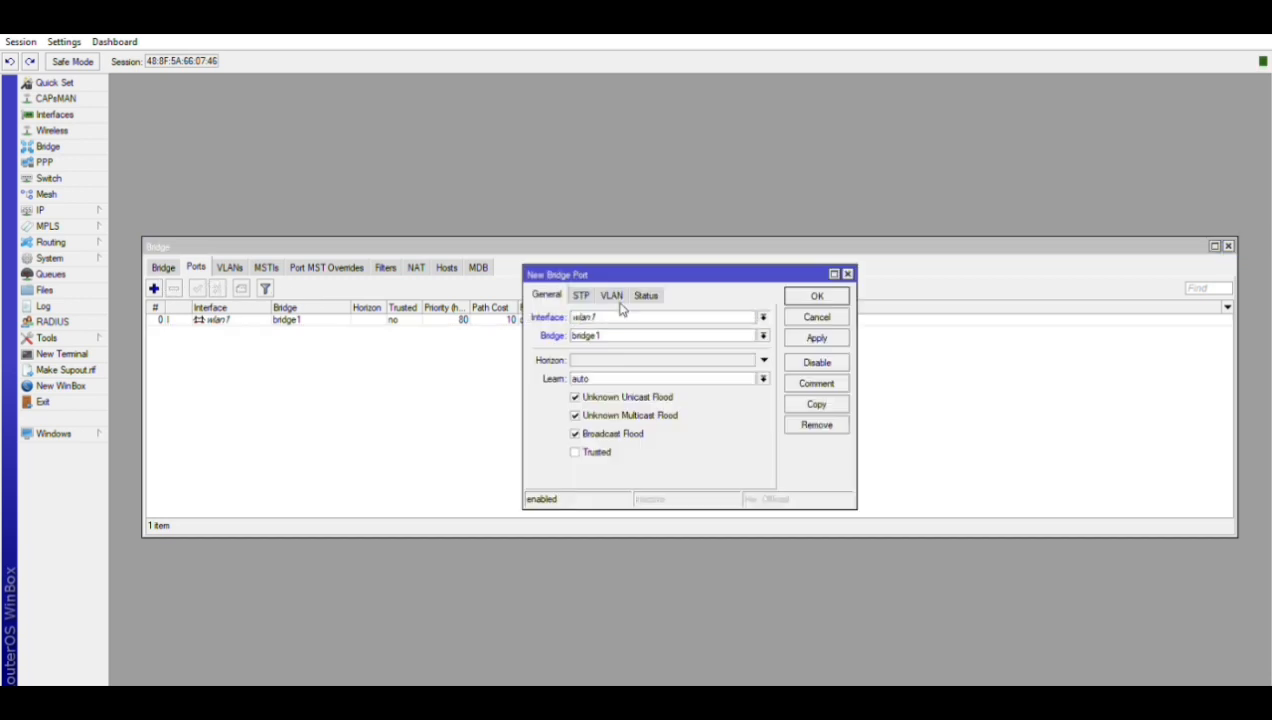
left_click(616, 341)
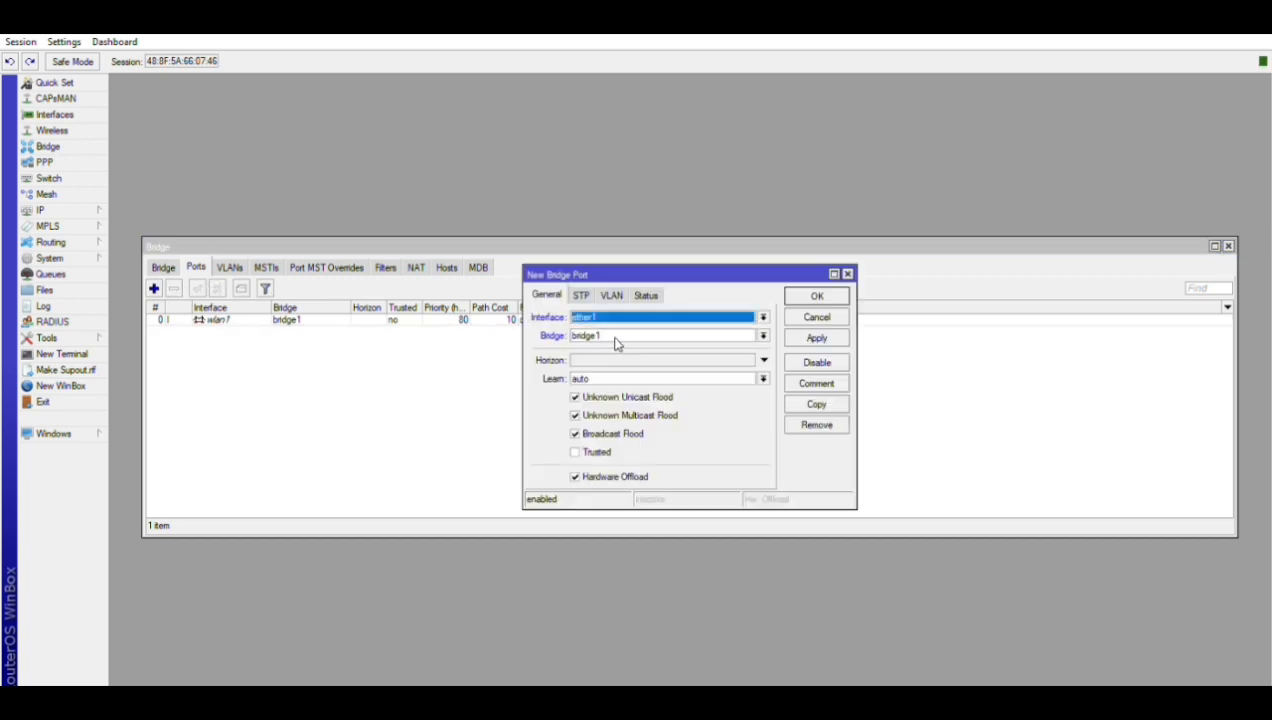
left_click(833, 336)
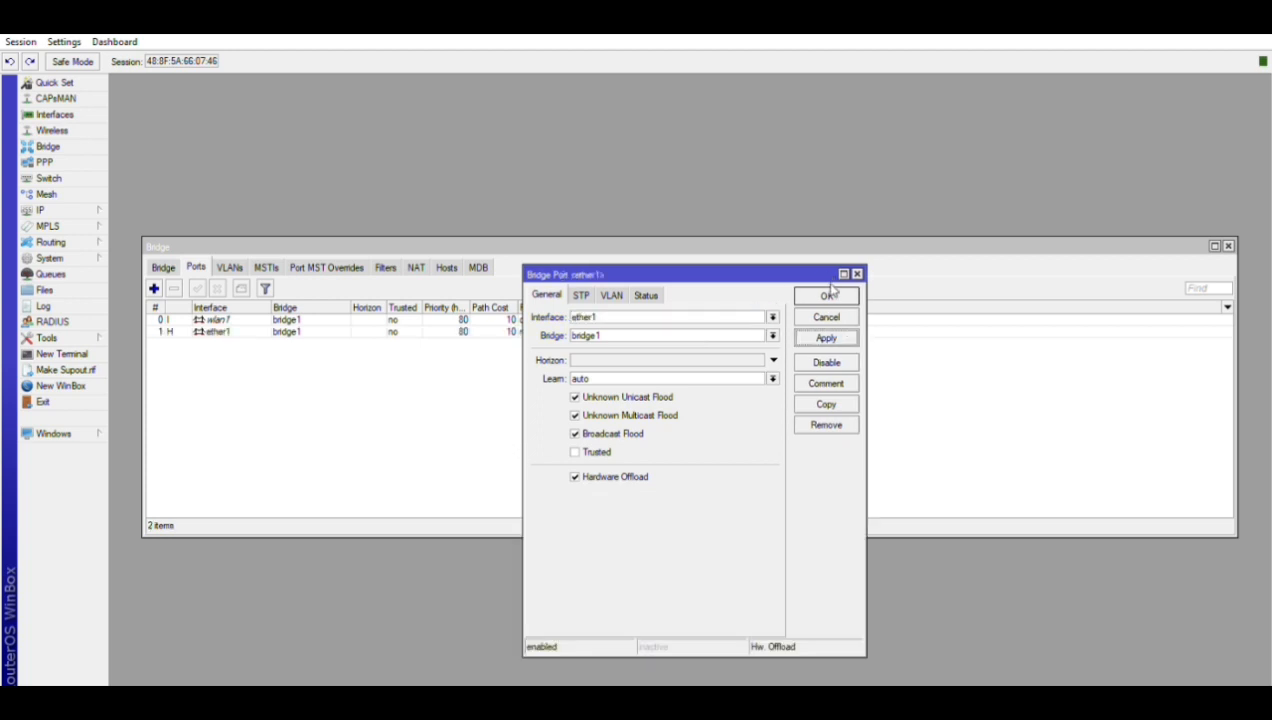
left_click(829, 292)
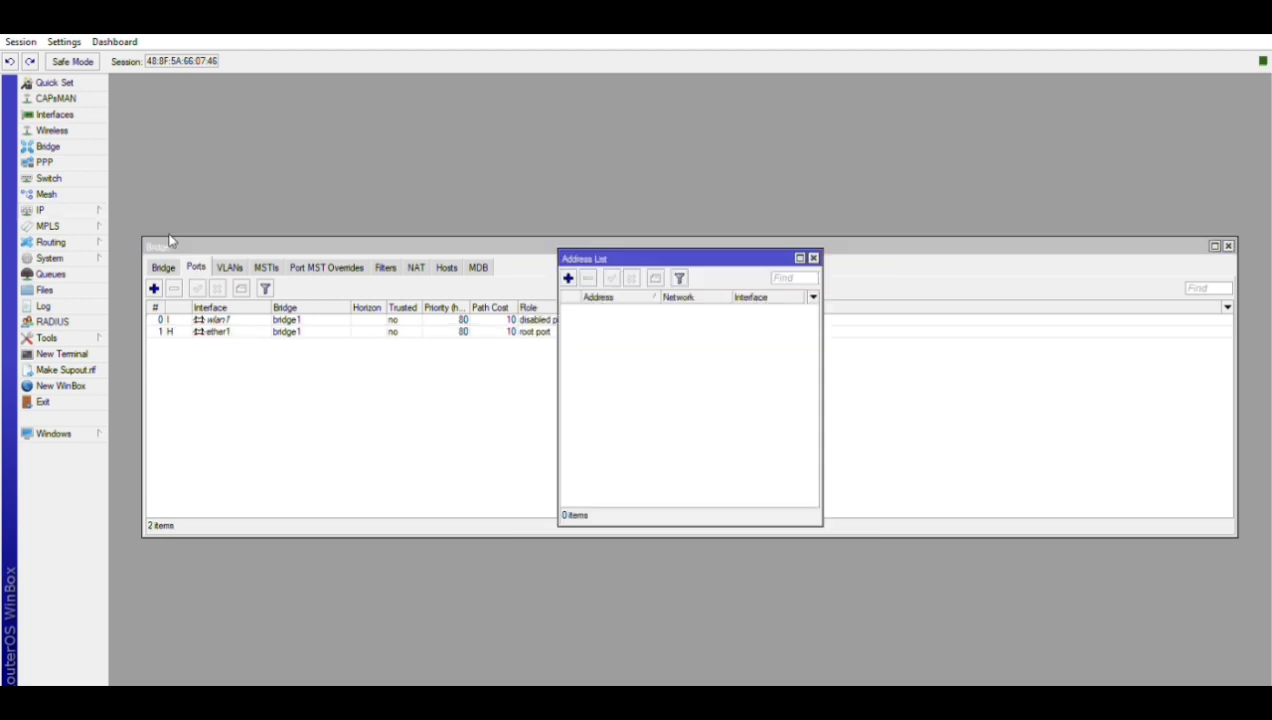
Add the IP address 192.168.101.4/24 to the bridge1 interface.
left_click(568, 278)
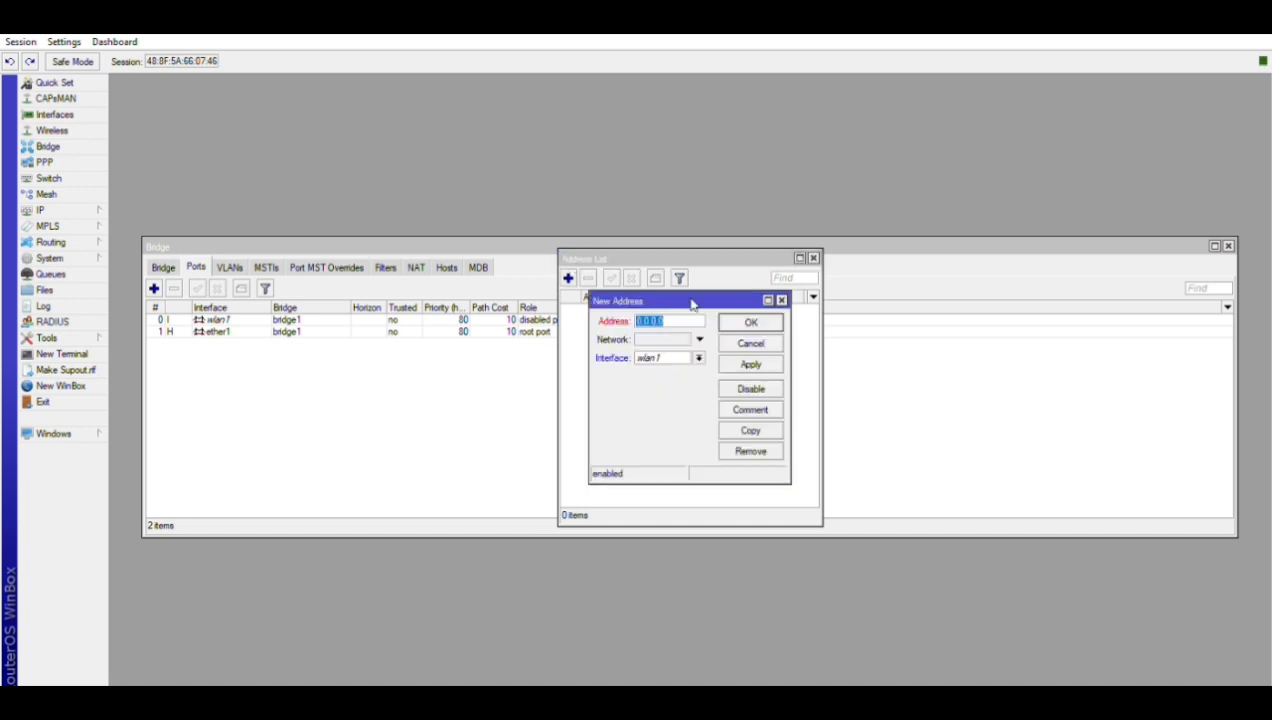
type("192")
type(".168.101.4/24")
left_click(698, 357)
left_click(684, 358)
left_click(745, 364)
left_click(751, 322)
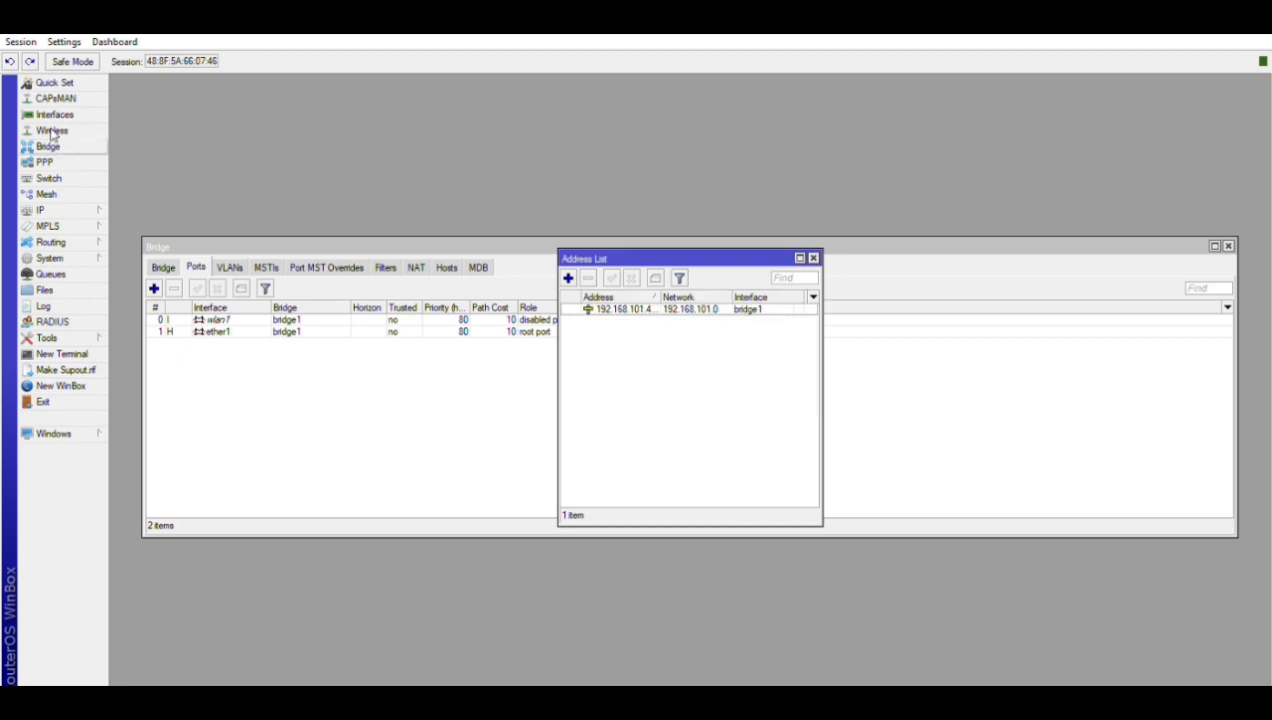
Open the wlan1 wireless interface's settings and enable the interface.
left_click(52, 131)
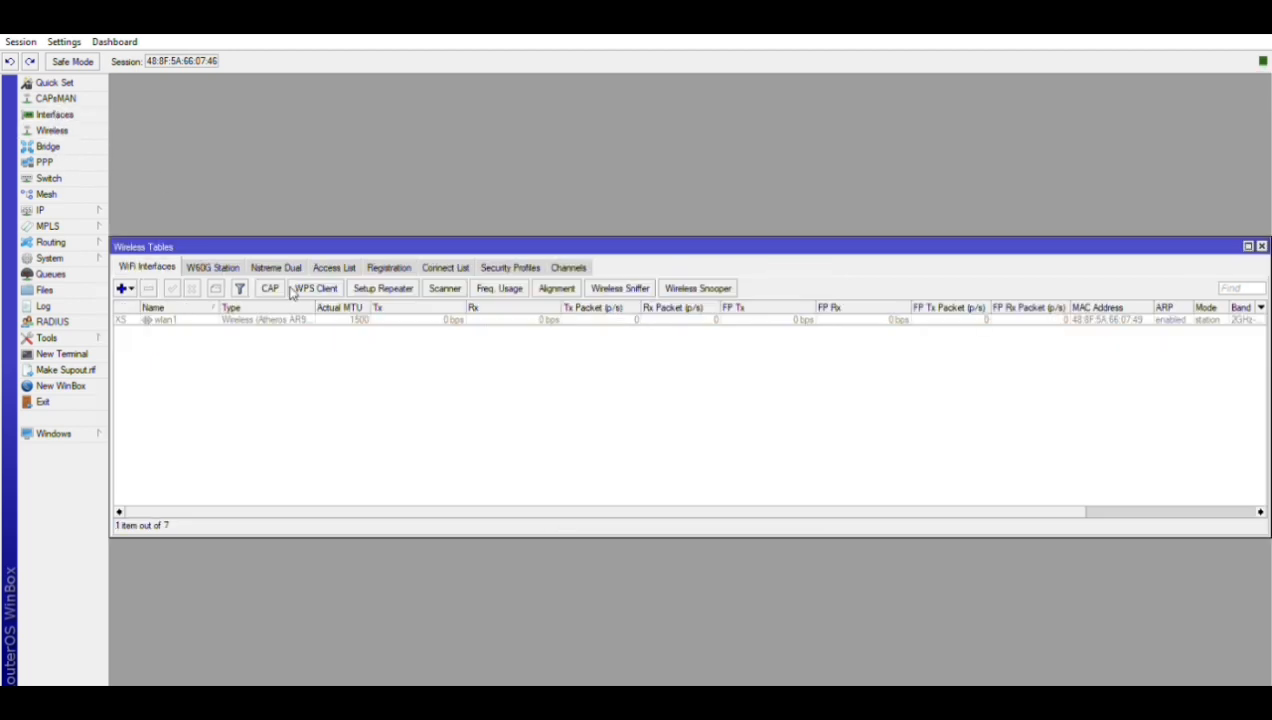
double_click(257, 317)
left_click(842, 228)
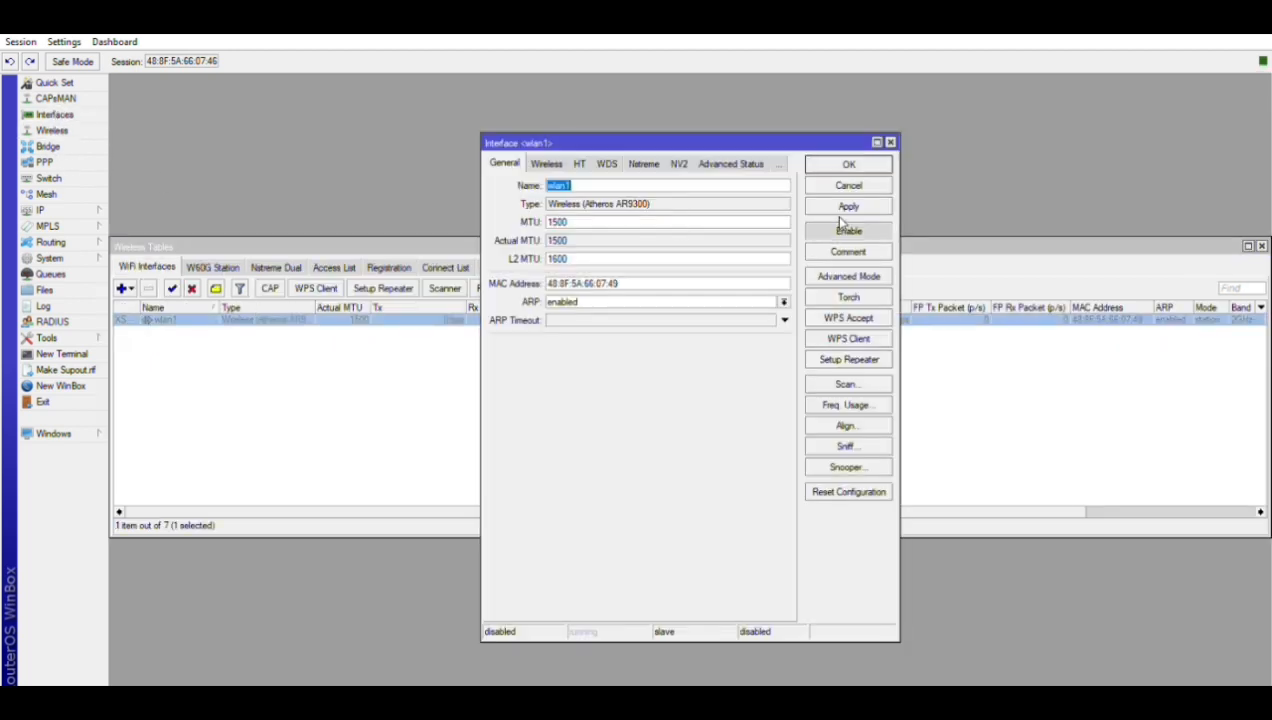
Configure wlan1 as an ap bridge with SSID "kelompok 2" and frequency 2417 MHz, and save the settings.
left_click(543, 161)
left_click(630, 181)
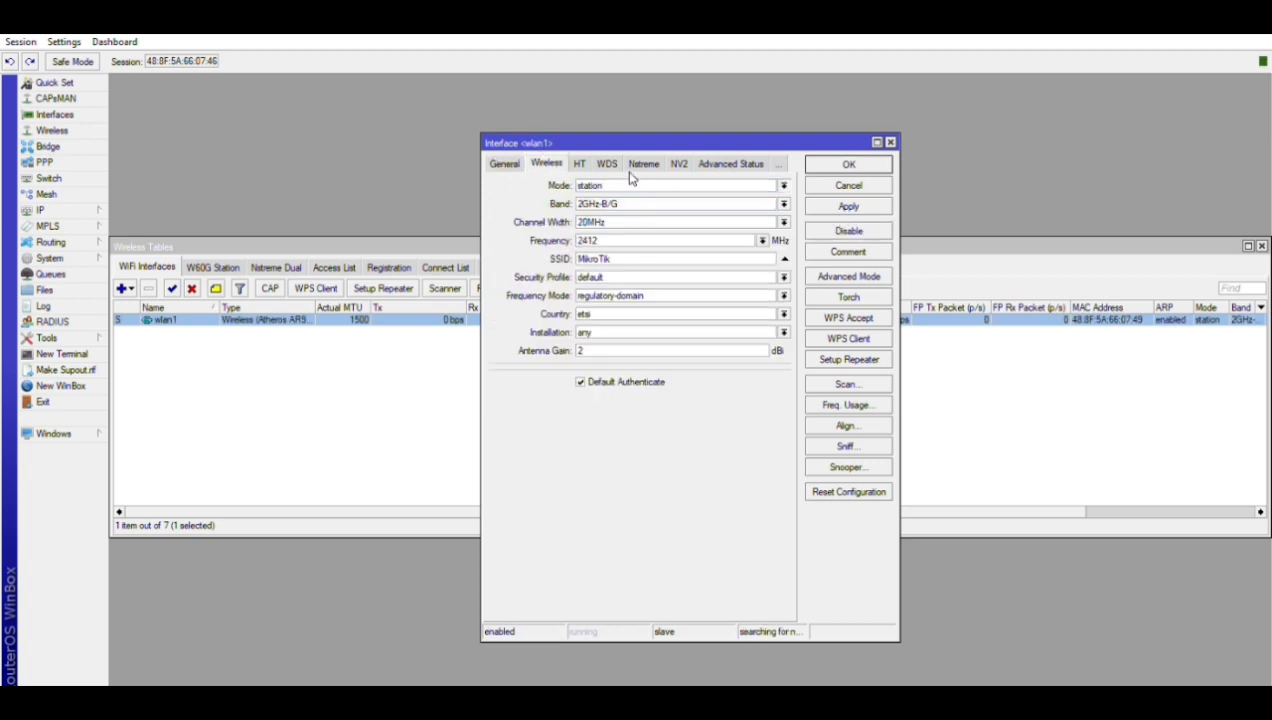
left_click(625, 200)
left_click_drag(616, 252, 572, 251)
key("BackSpace")
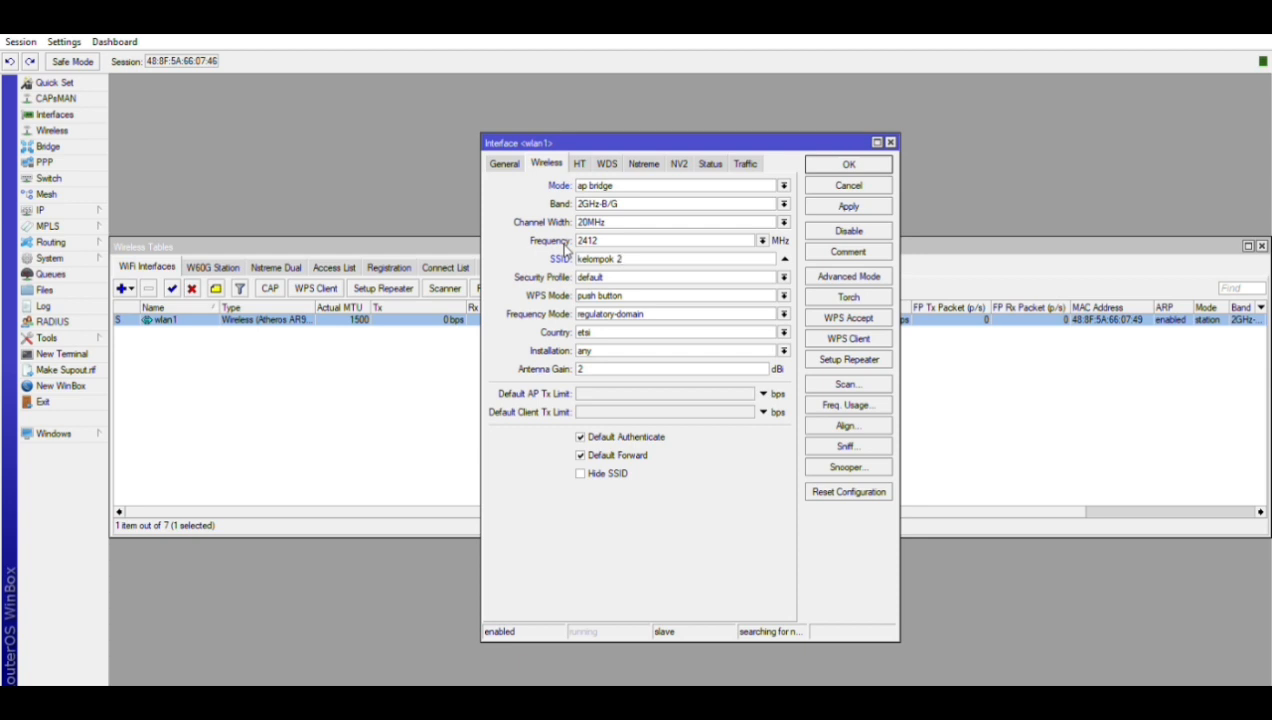
left_click(764, 237)
key("Down")
left_click(855, 206)
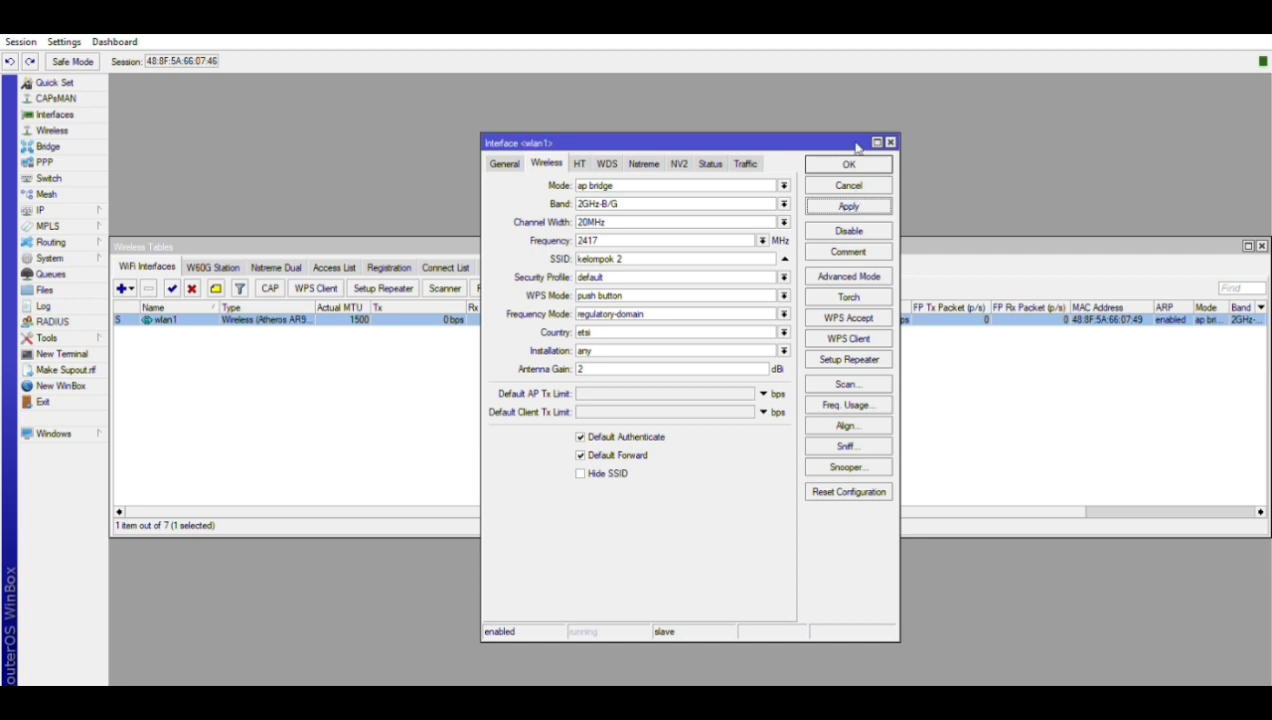
left_click(855, 160)
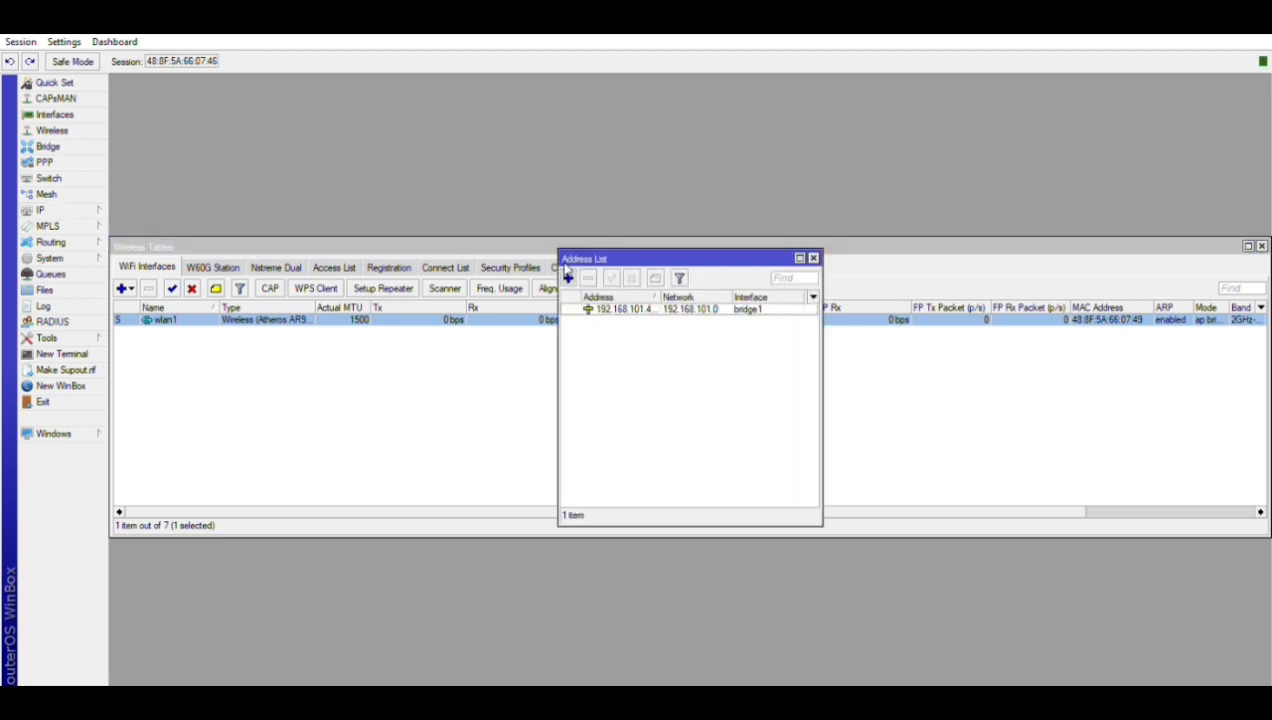
Add the IP address 172.168.30.1/28 to the ether3 interface.
left_click(568, 278)
key("BackSpace")
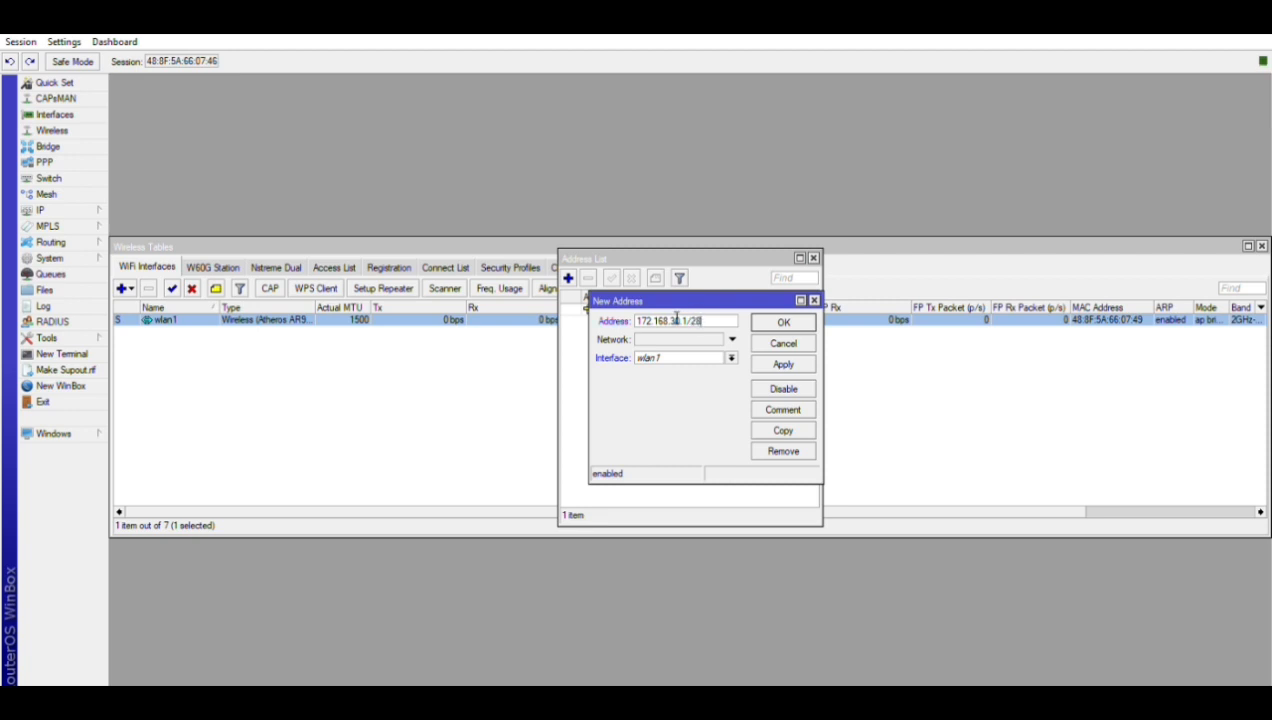
left_click(683, 382)
left_click(782, 362)
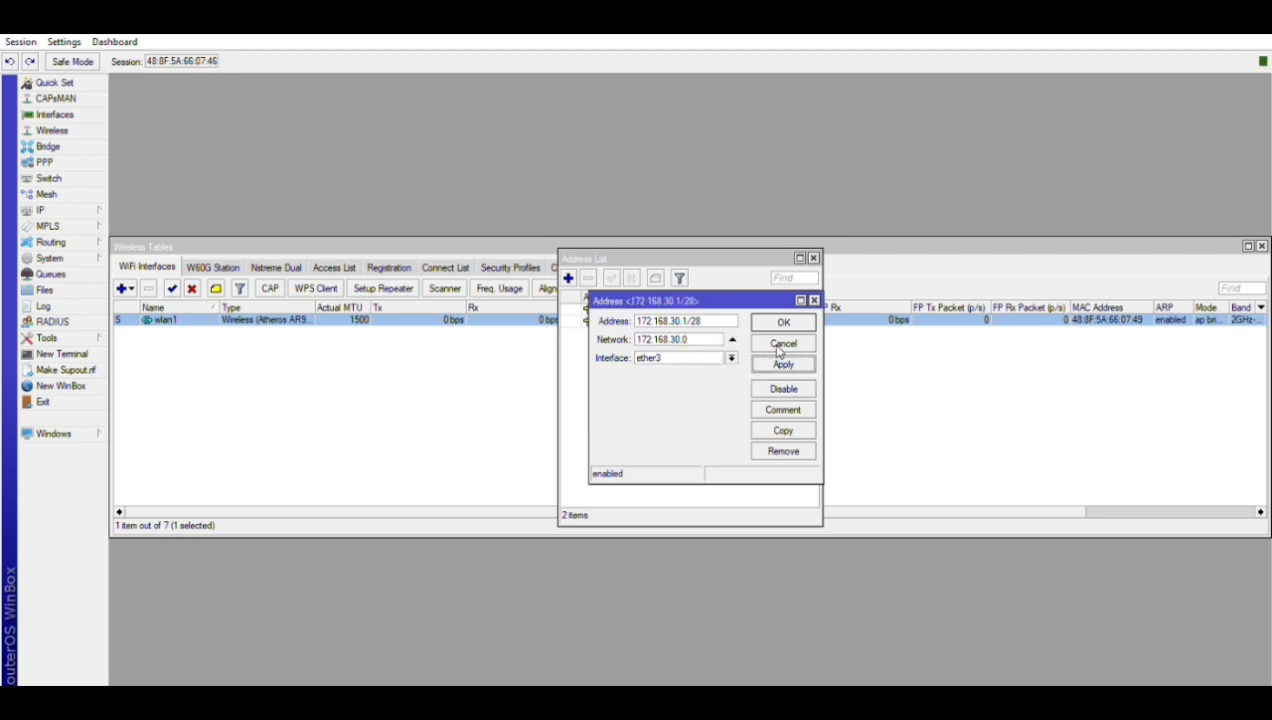
left_click(783, 318)
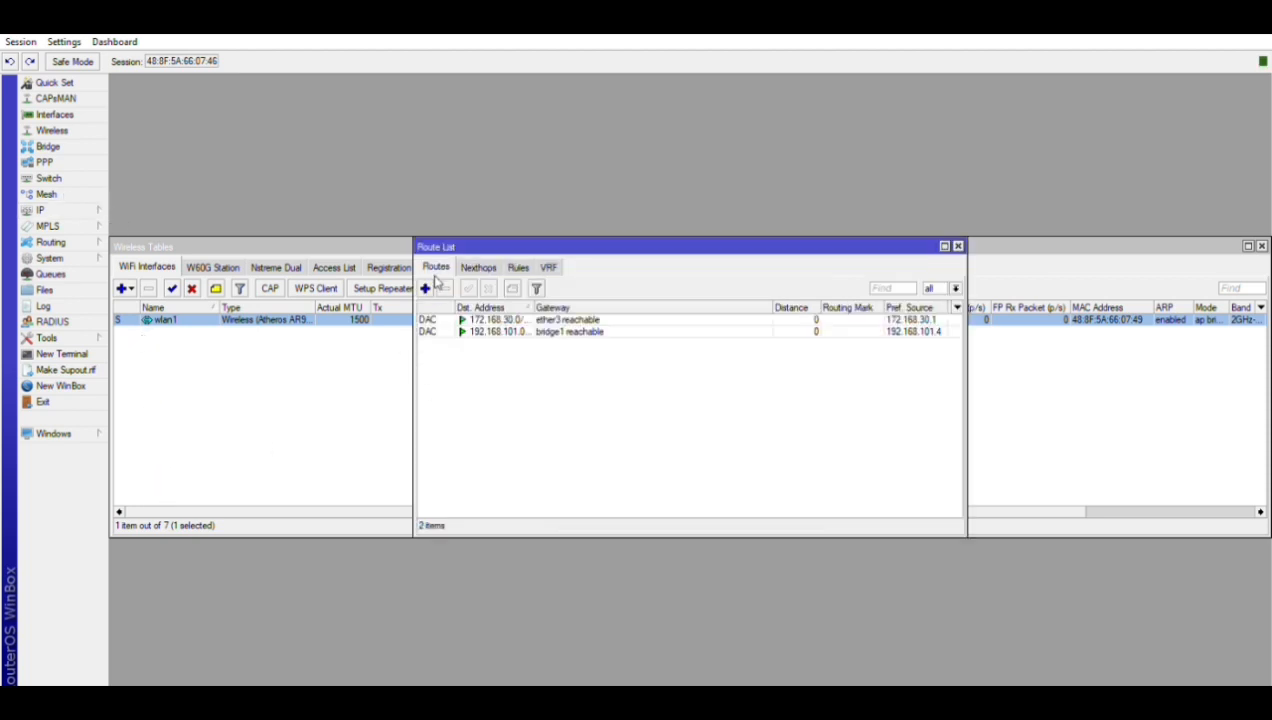
Add a default route for 0.0.0.0/0 through gateway 192.168.101.1.
left_click(426, 288)
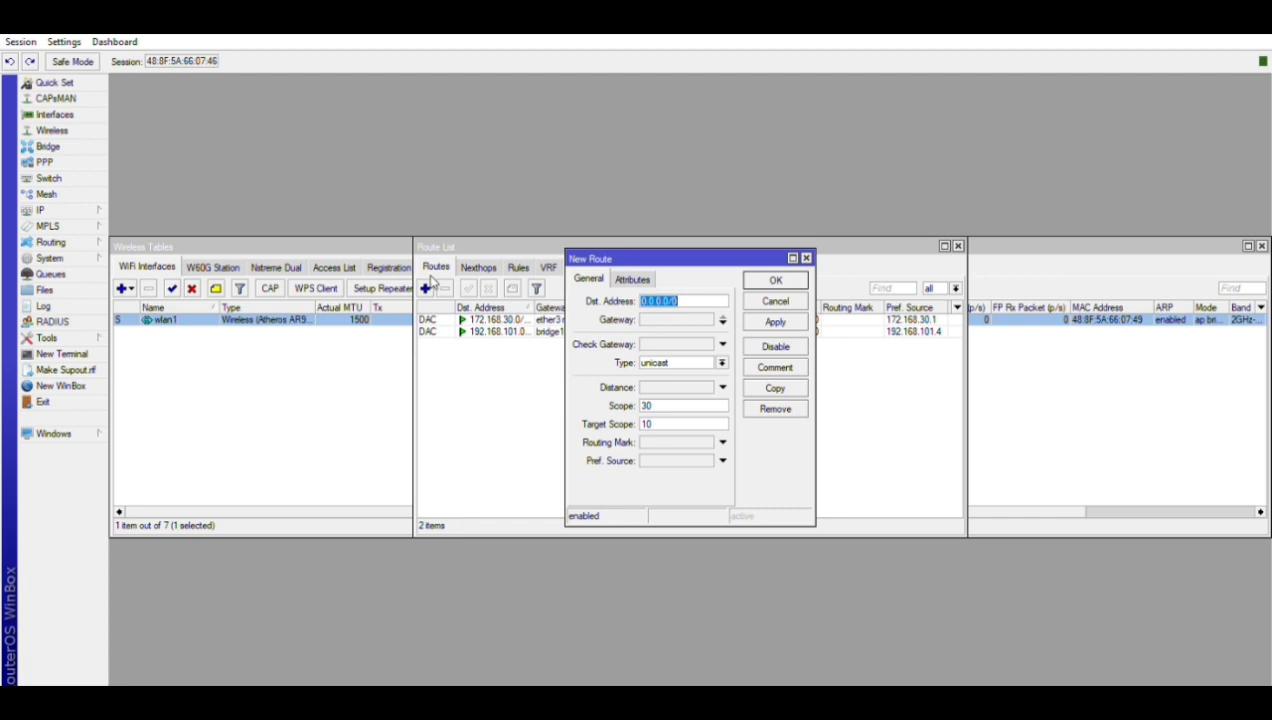
left_click(667, 316)
key("BackSpace")
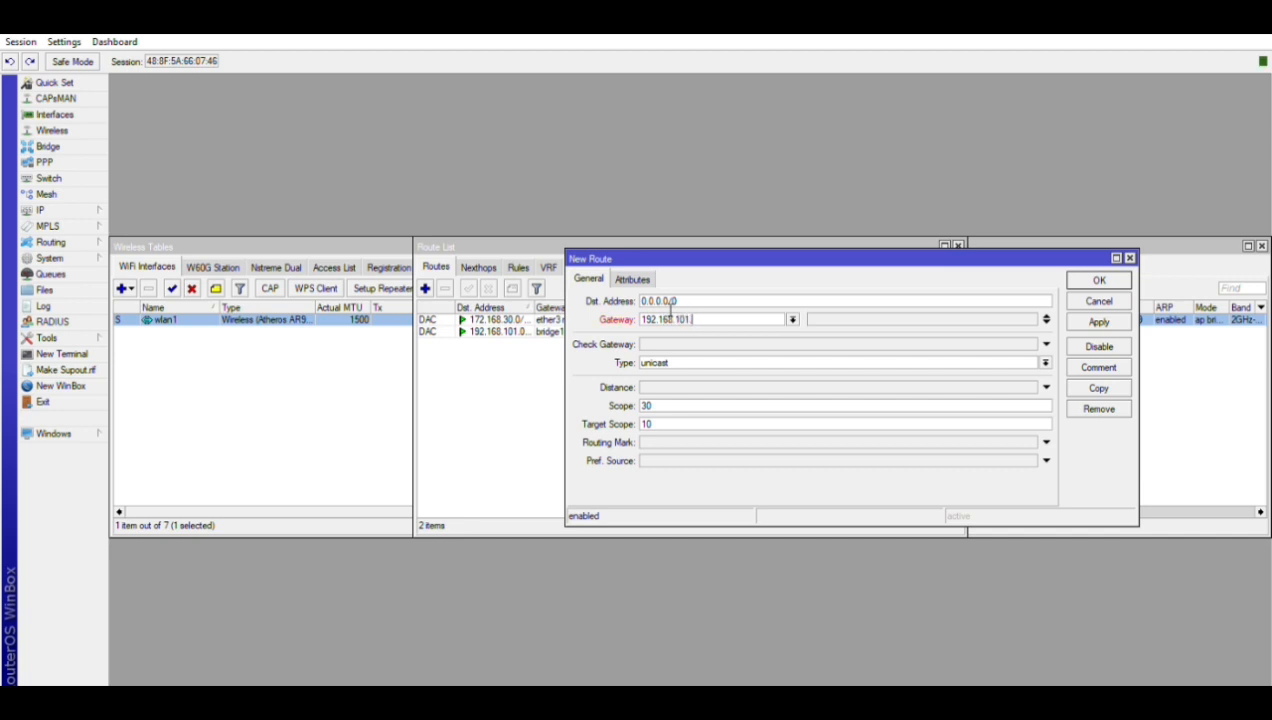
left_click(1098, 318)
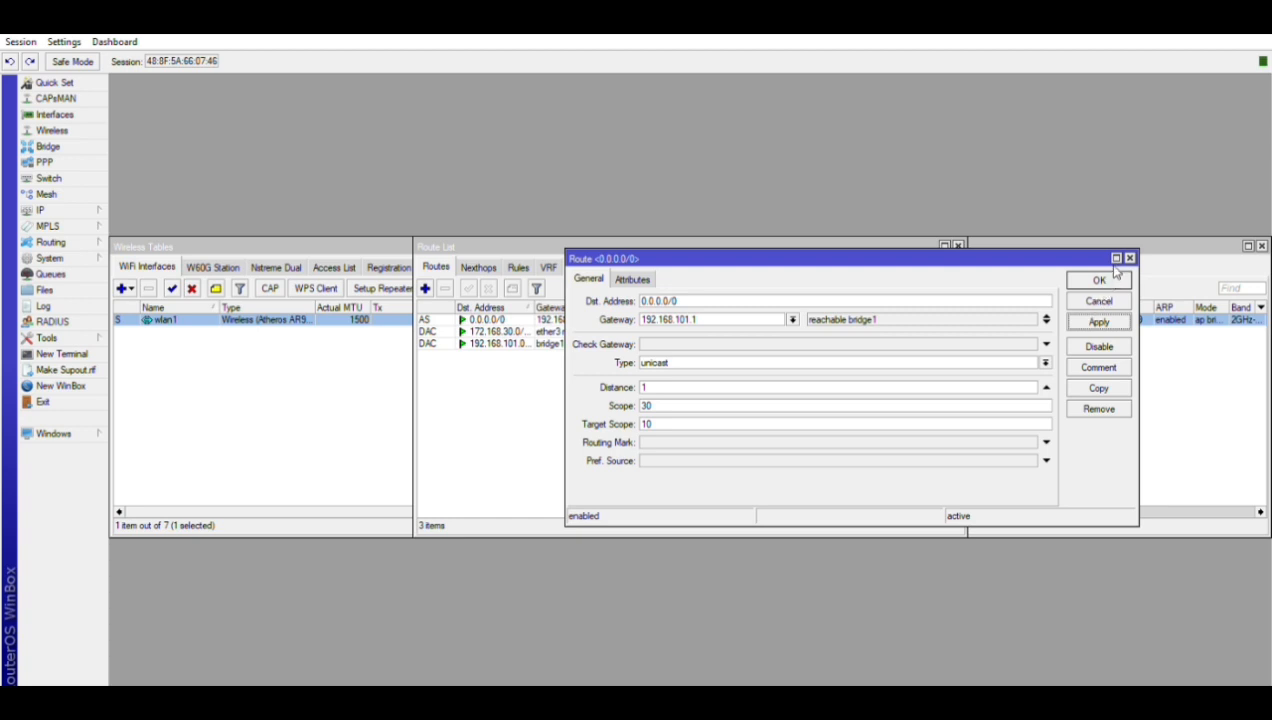
left_click(1110, 278)
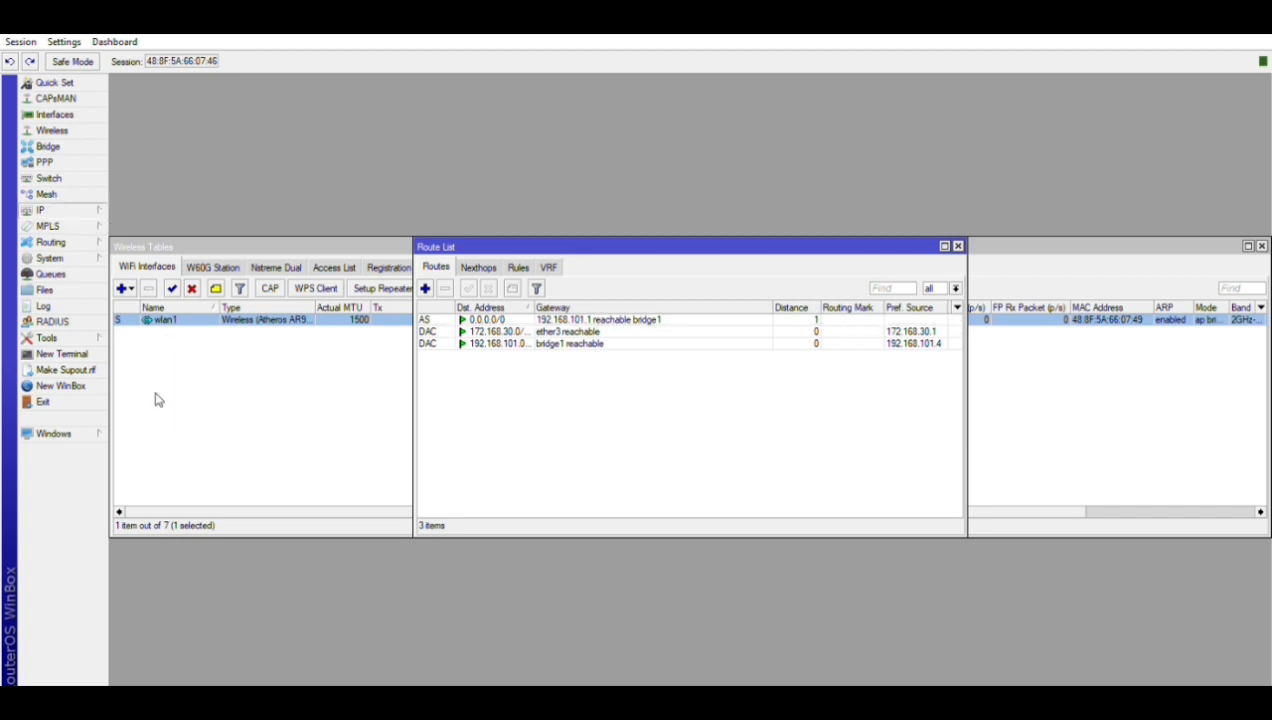
Add a srcnat firewall NAT rule with out interface bridge1 and the masquerade action.
left_click(150, 322)
left_click(398, 264)
left_click(339, 287)
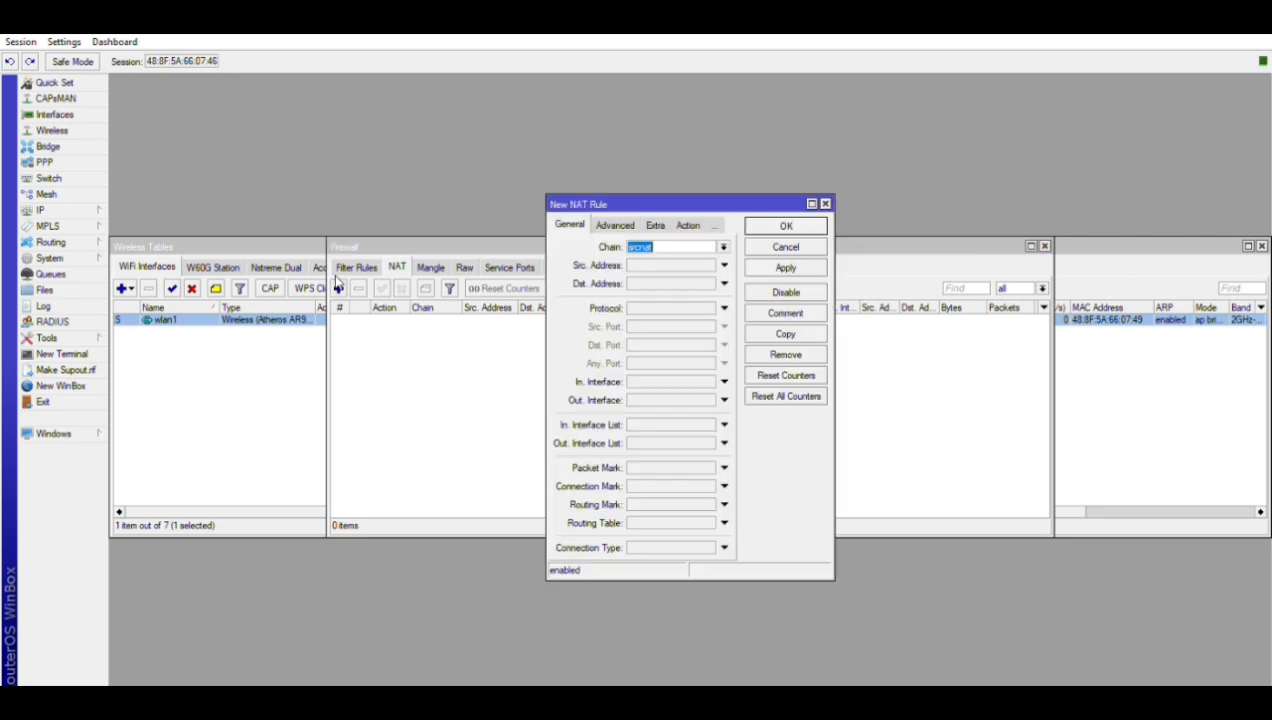
left_click(724, 400)
left_click(680, 400)
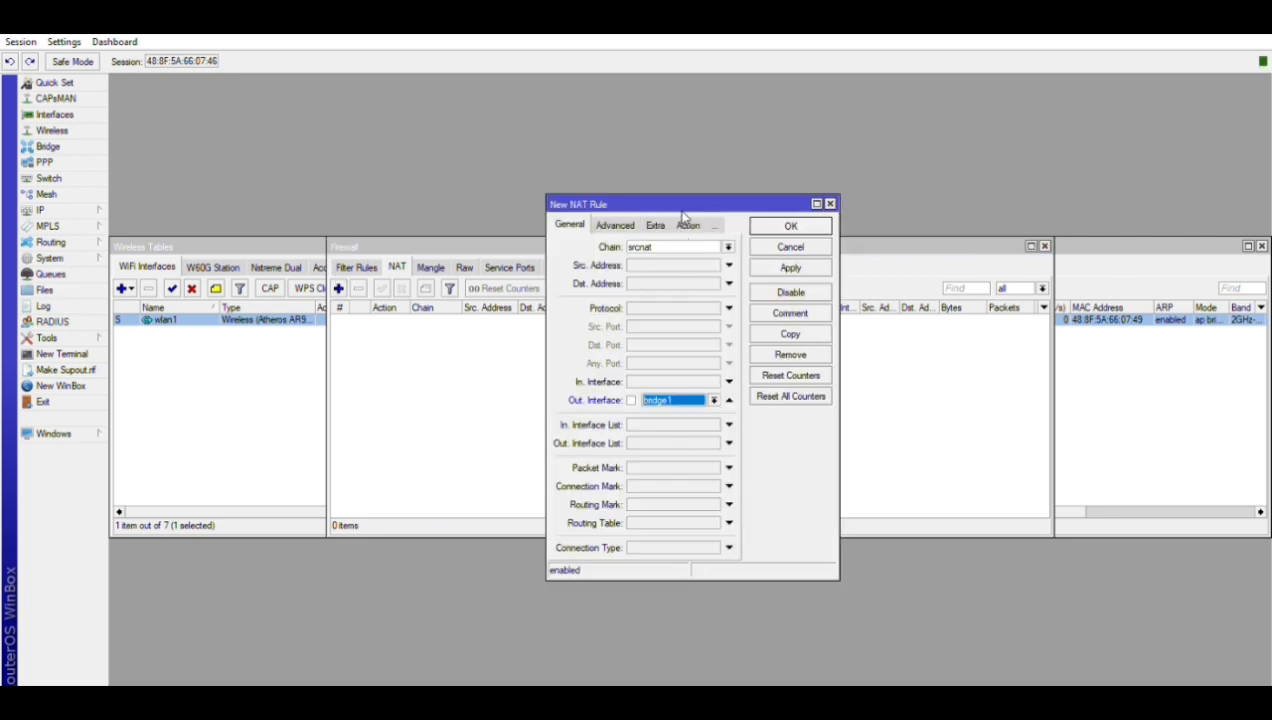
left_click(683, 224)
left_click(681, 237)
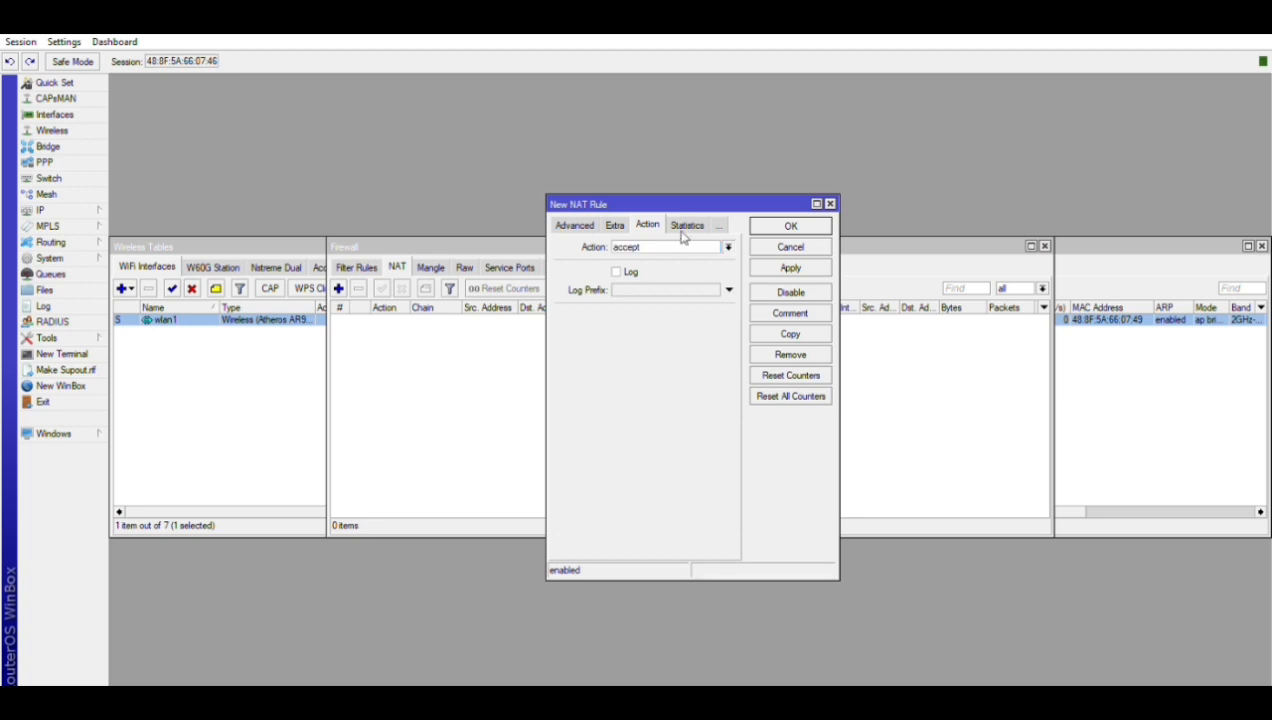
left_click(675, 307)
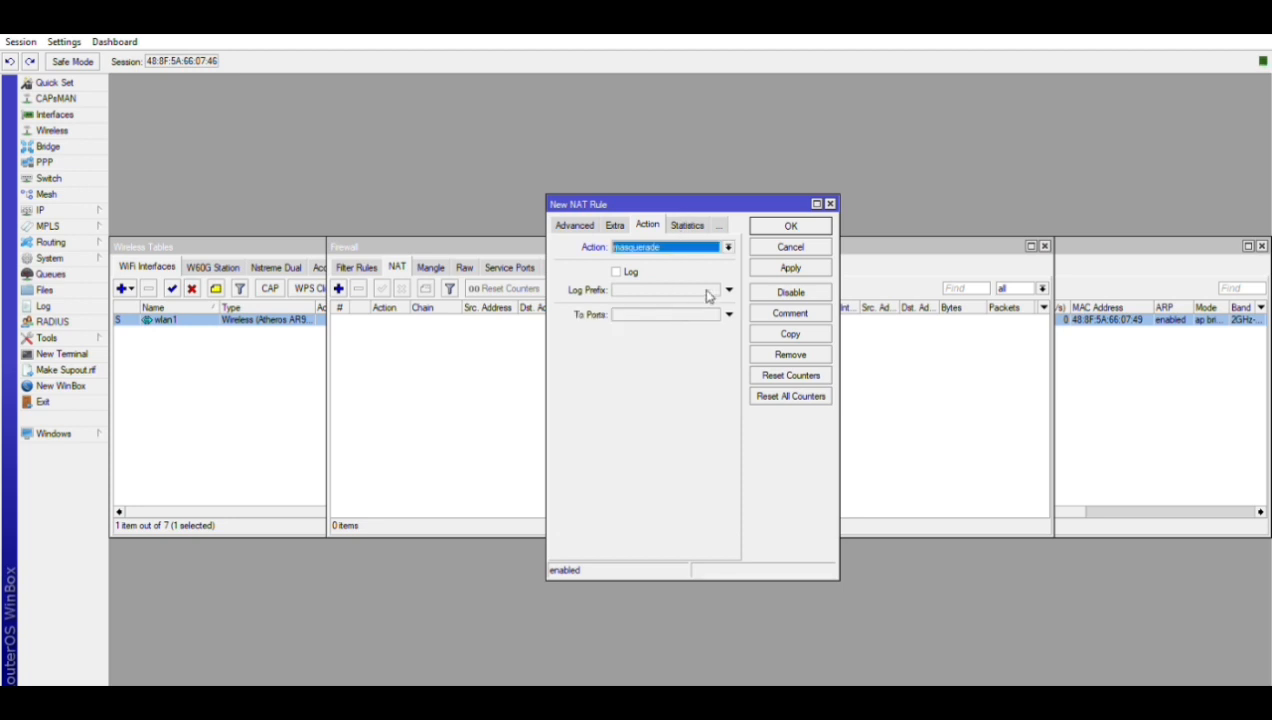
left_click(788, 264)
left_click(803, 230)
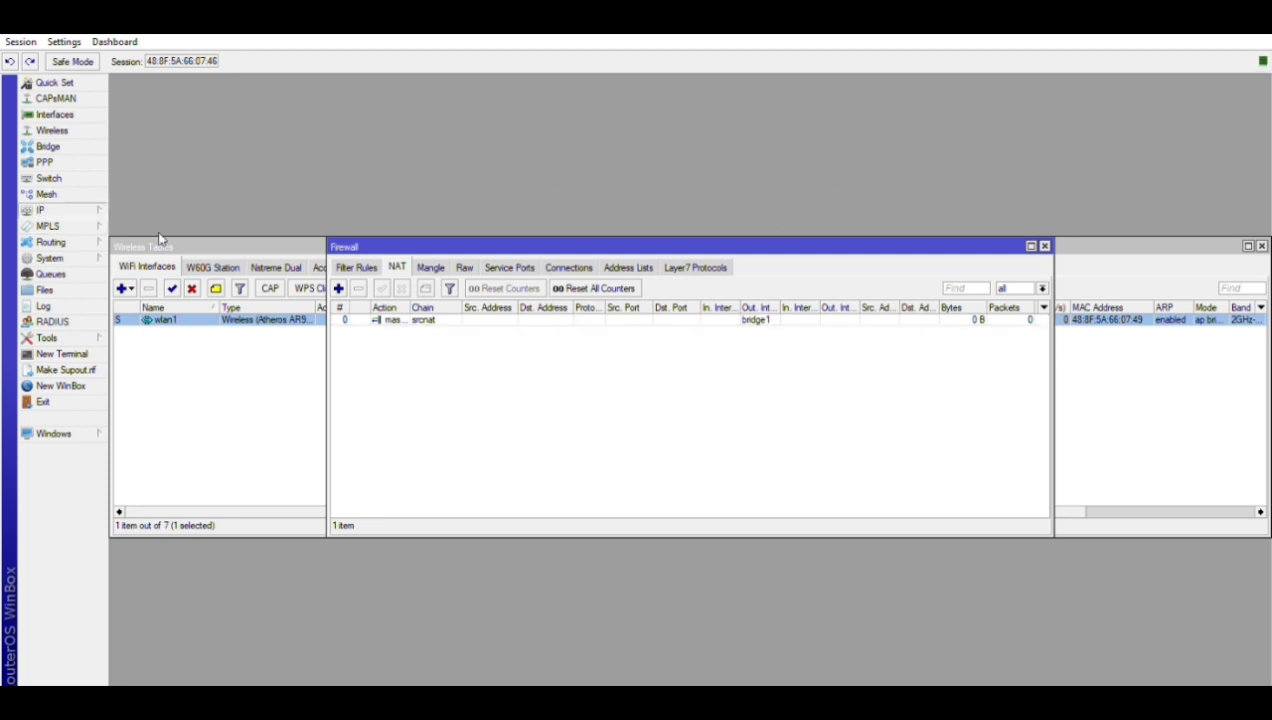
Set the DNS server to 8.8.4.4 and allow remote requests.
left_click(160, 312)
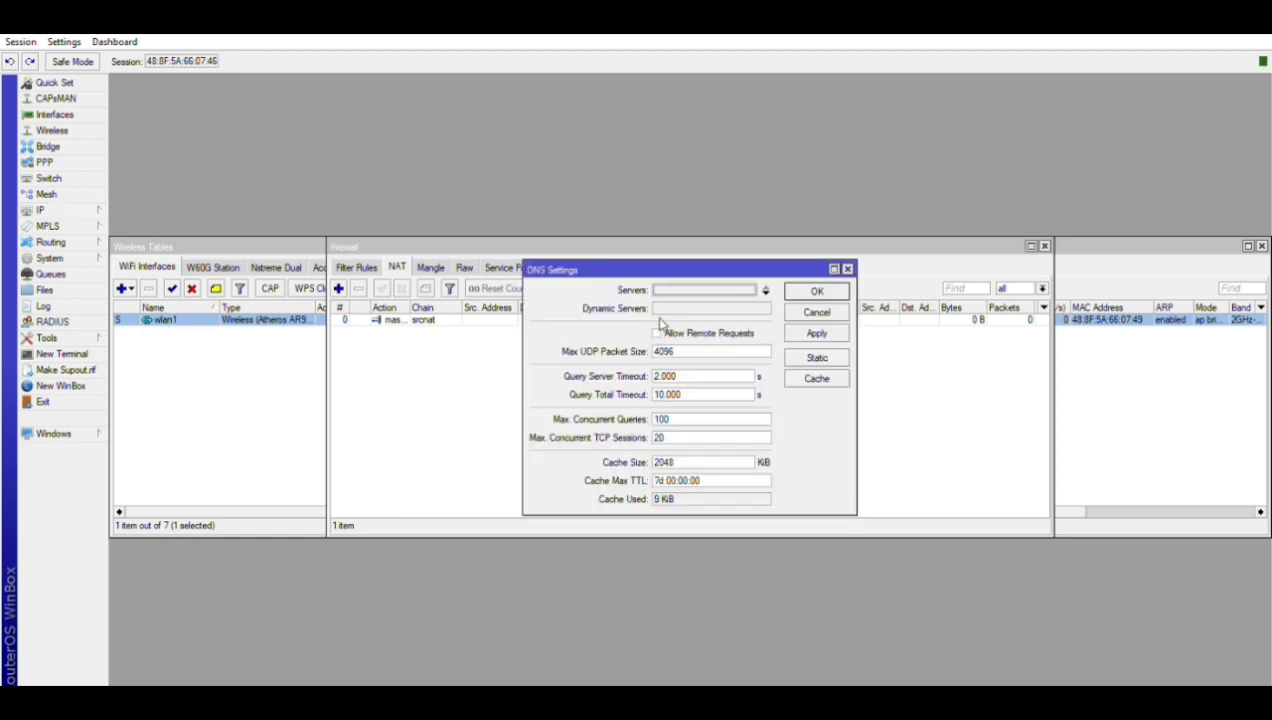
key("BackSpace")
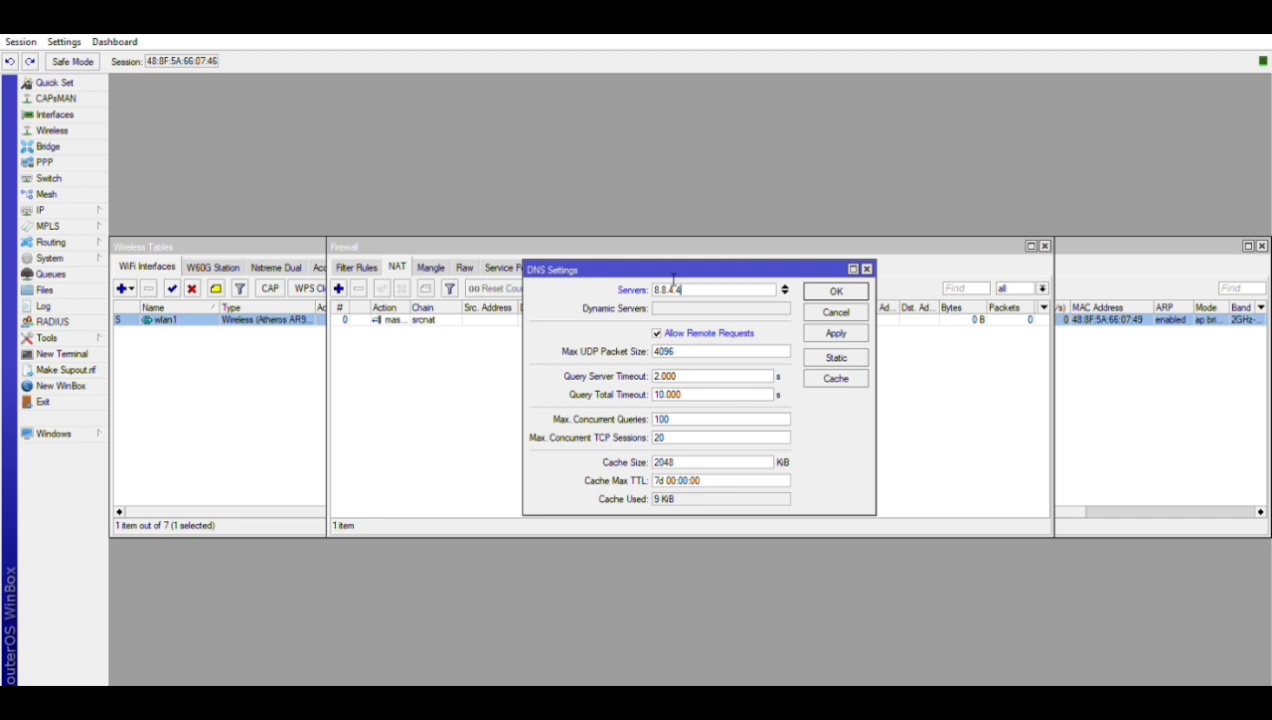
left_click(826, 332)
left_click(836, 290)
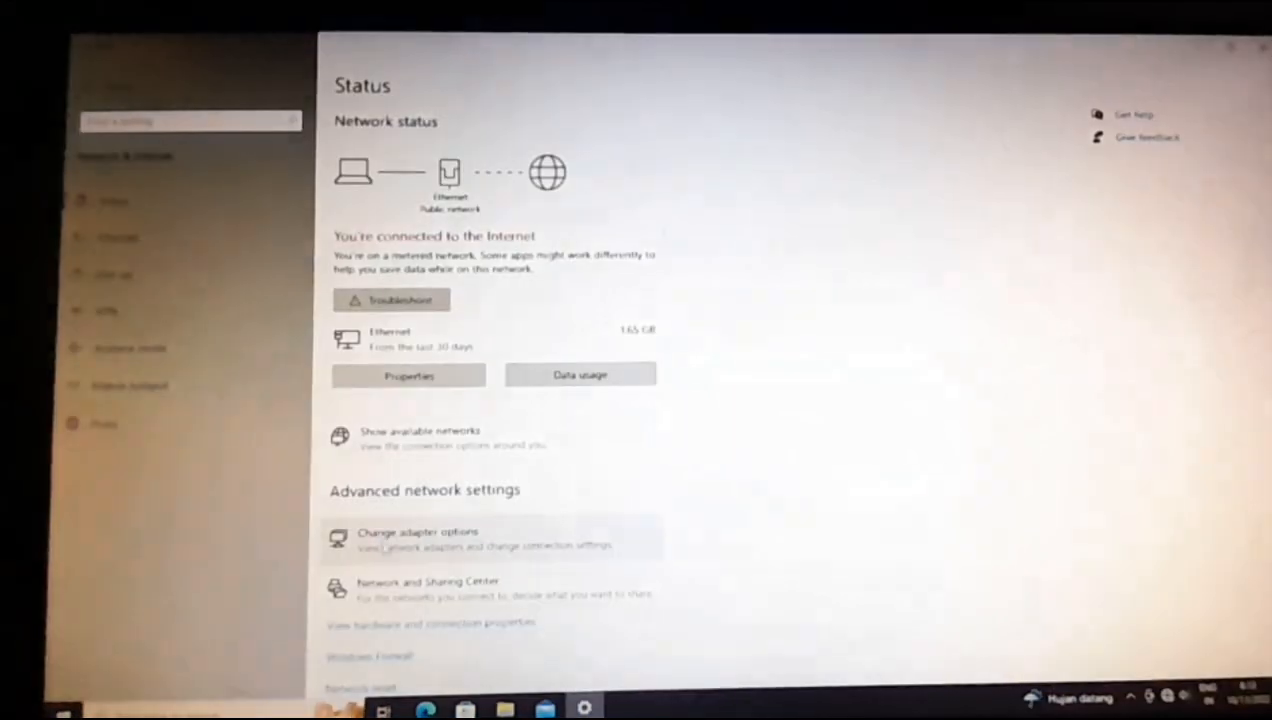
Open the Ethernet adapter's IPv4 properties and set its static IP address to 172.168.30.2.
left_click(392, 551)
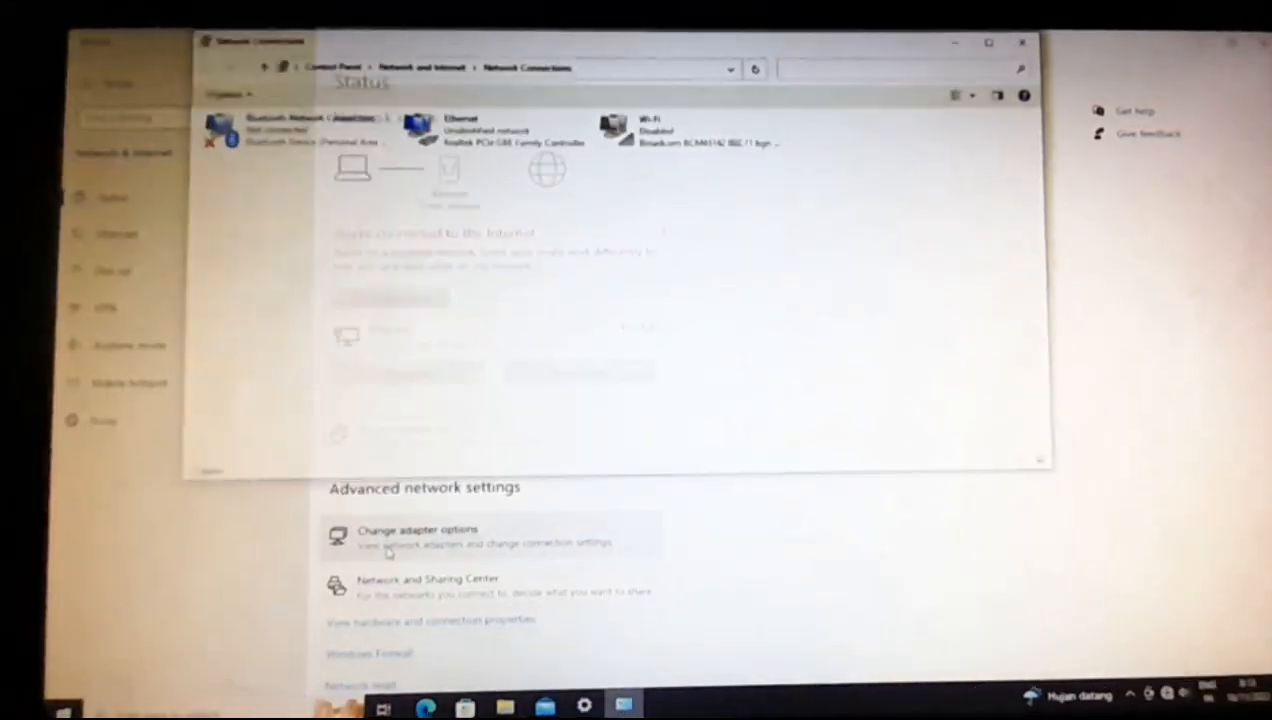
double_click(514, 150)
left_click(599, 493)
double_click(644, 405)
type("172.1")
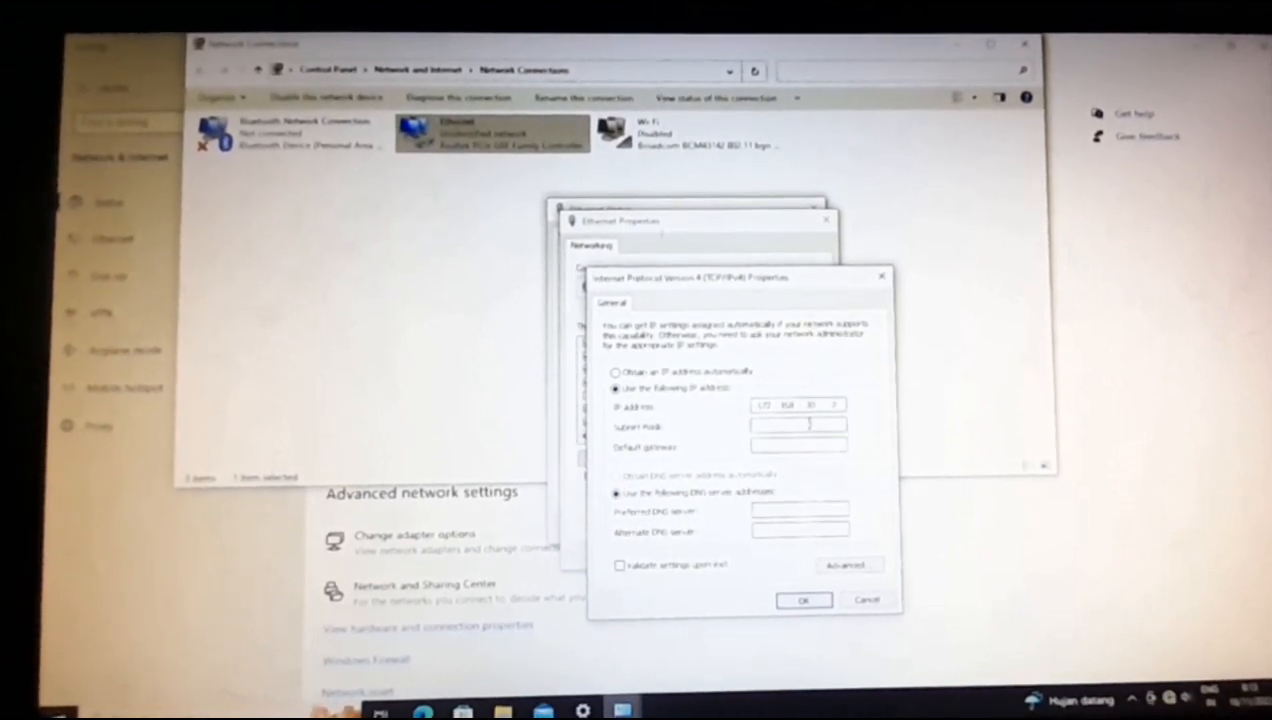
Set the Ethernet adapter's subnet mask to 255.255.255.240, fill in the default gateway and save the settings.
key("BackSpace")
key("BackSpace")
key("BackSpace")
type("5.255.240")
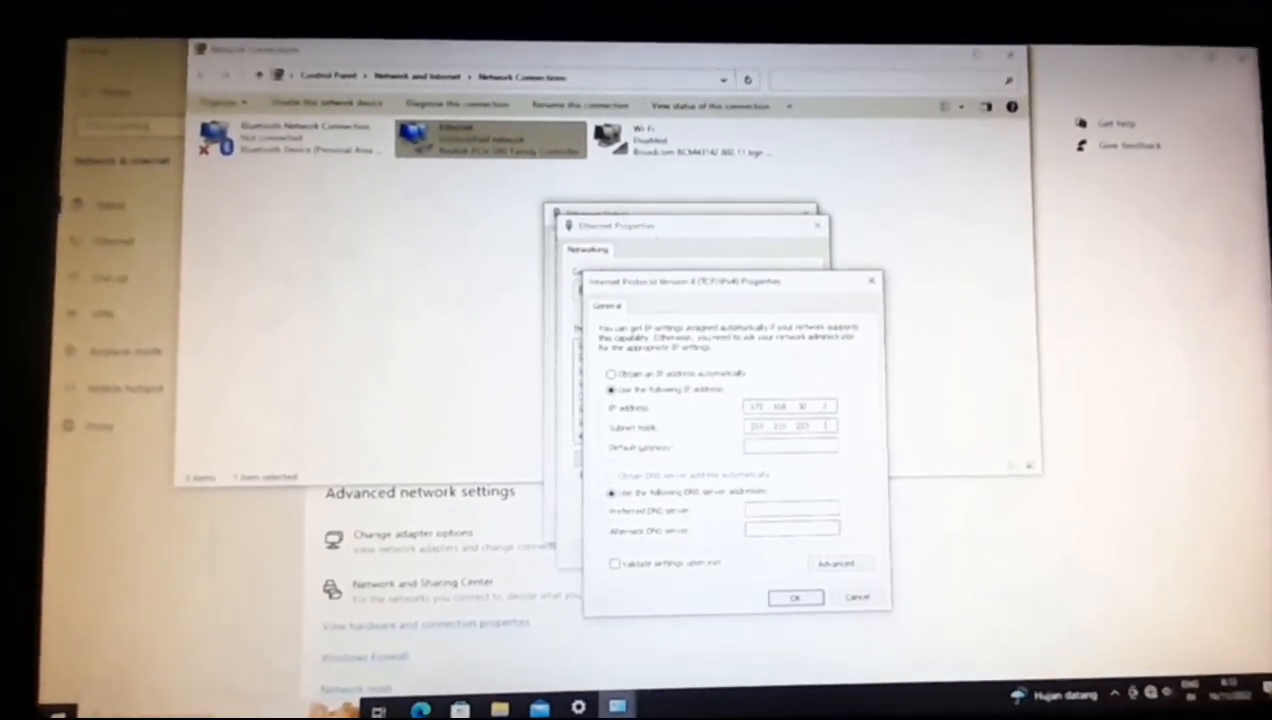
left_click(765, 443)
type("172.1..")
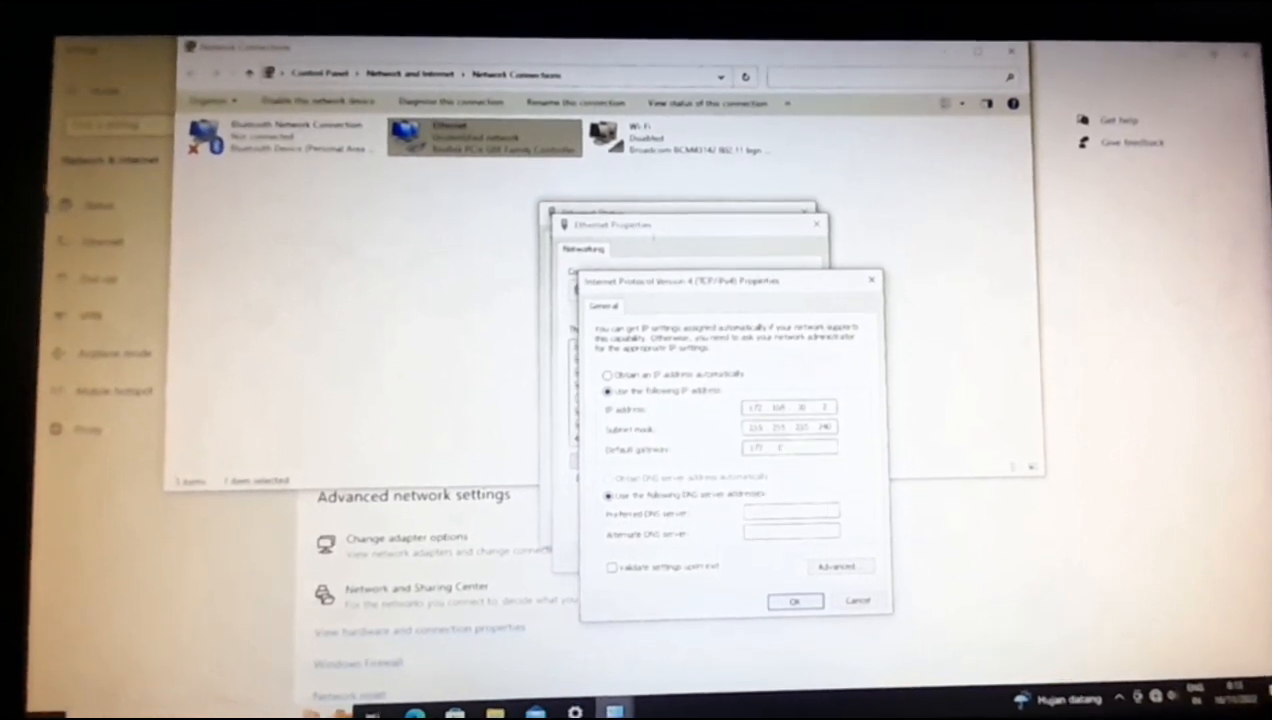
type("168.3")
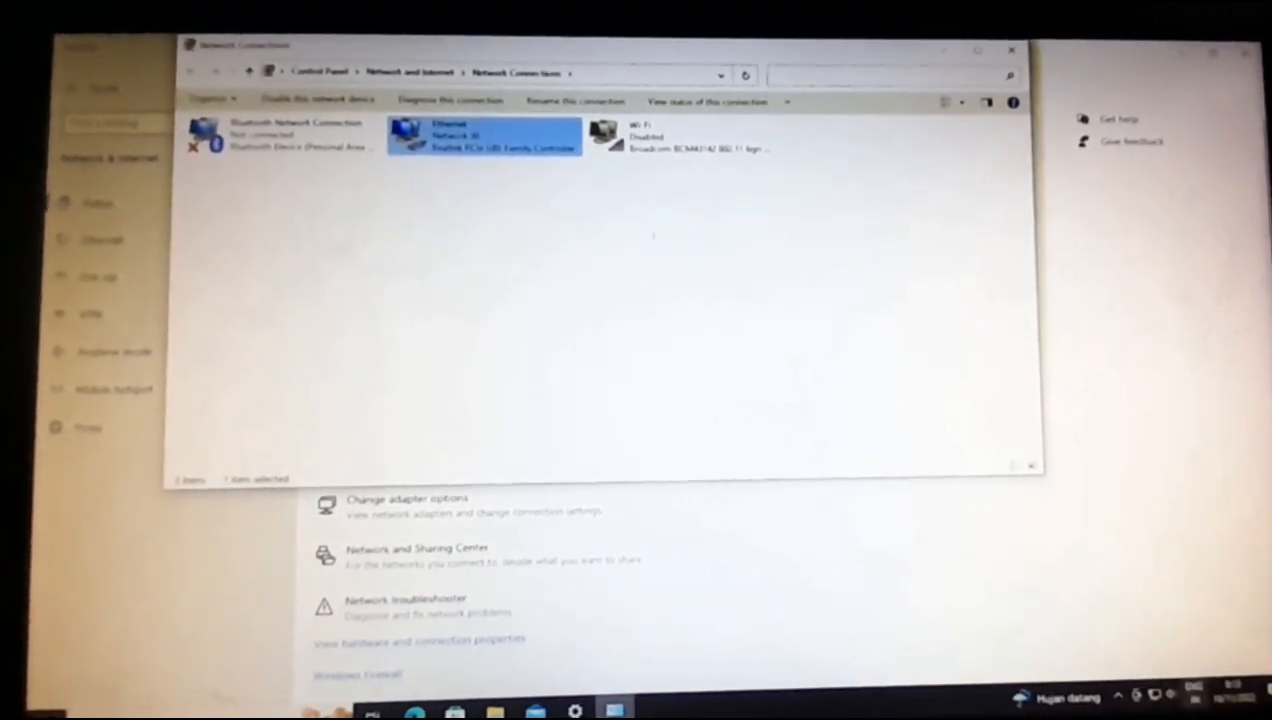
Open a command prompt and check the PC's network connection from it.
key("super+r")
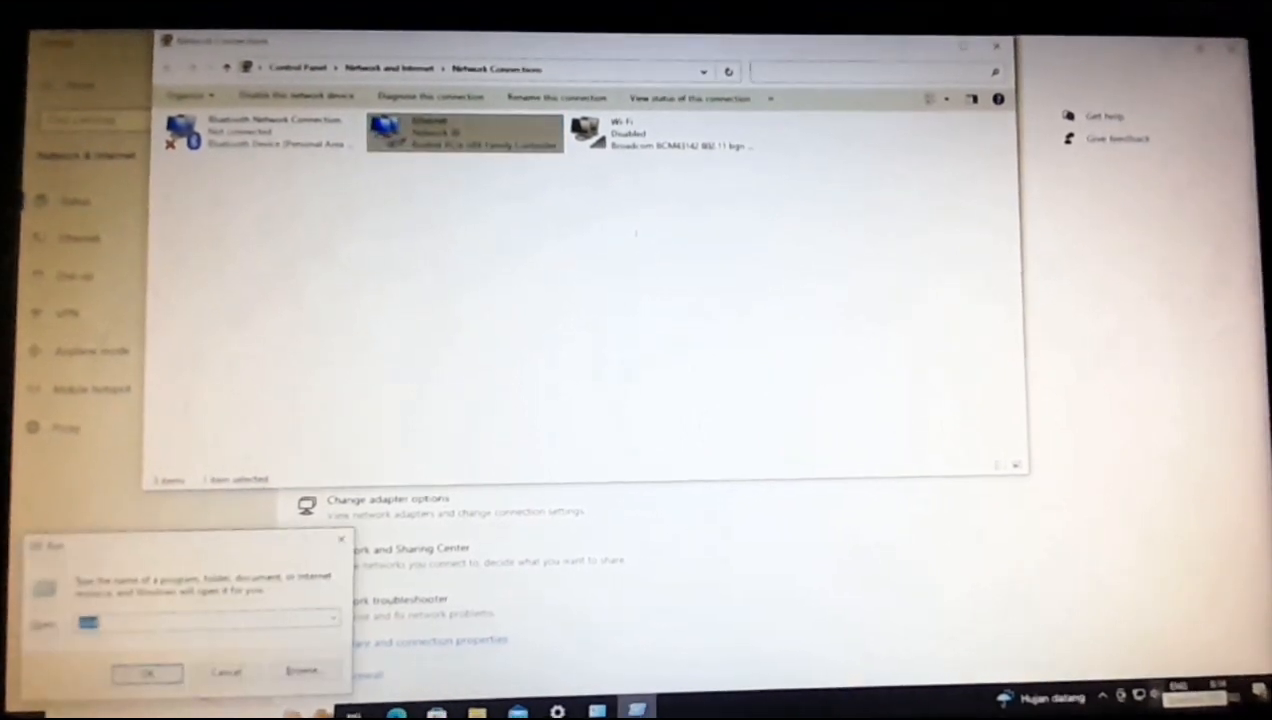
key("Return")
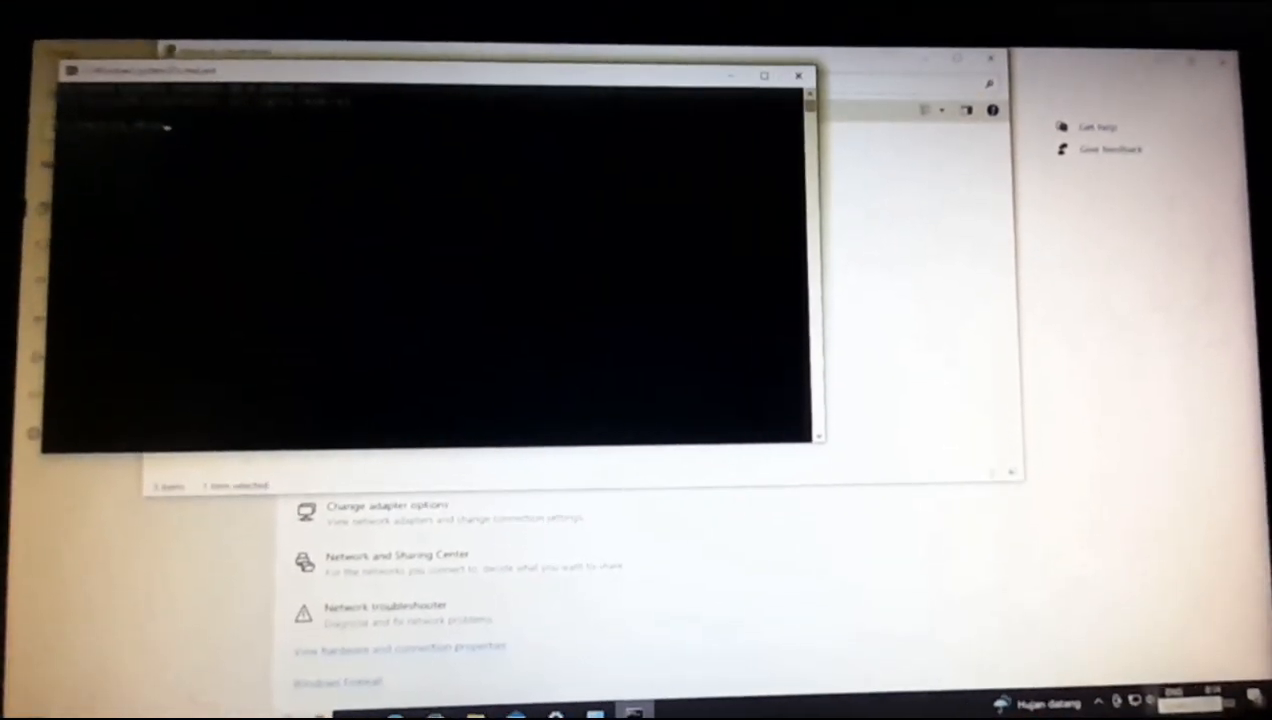
type("ipconfig")
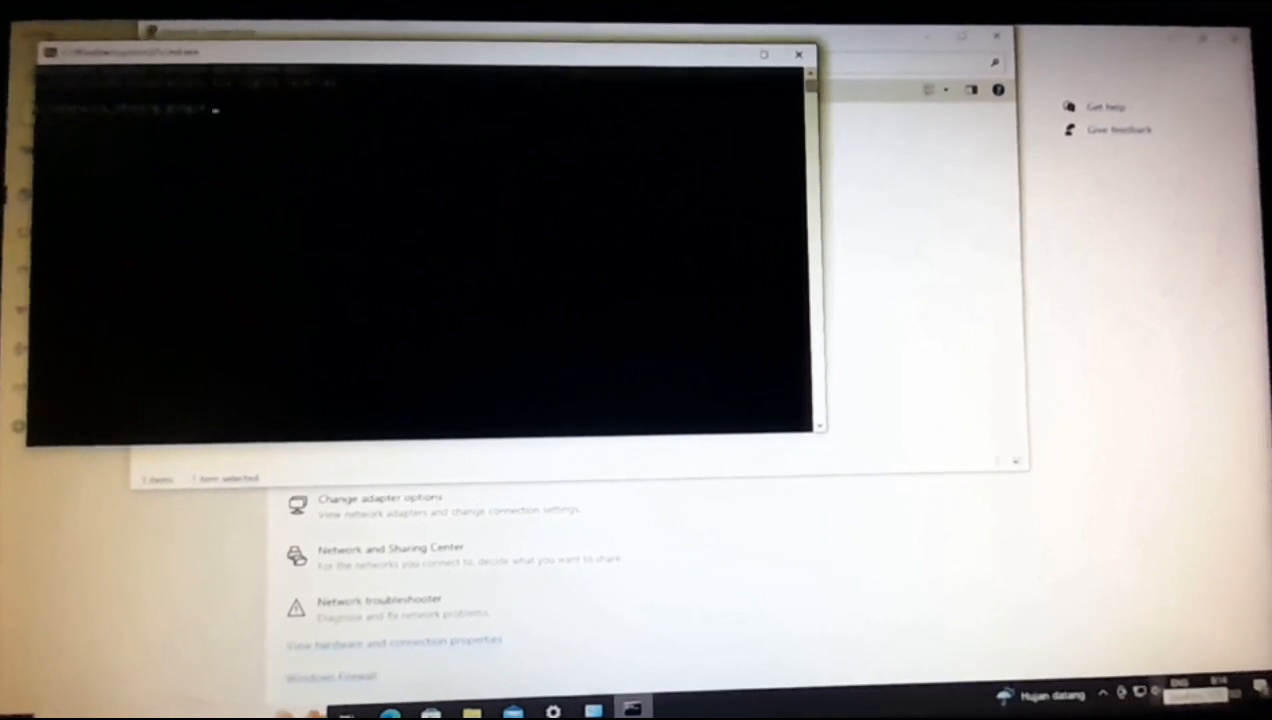
key("Return")
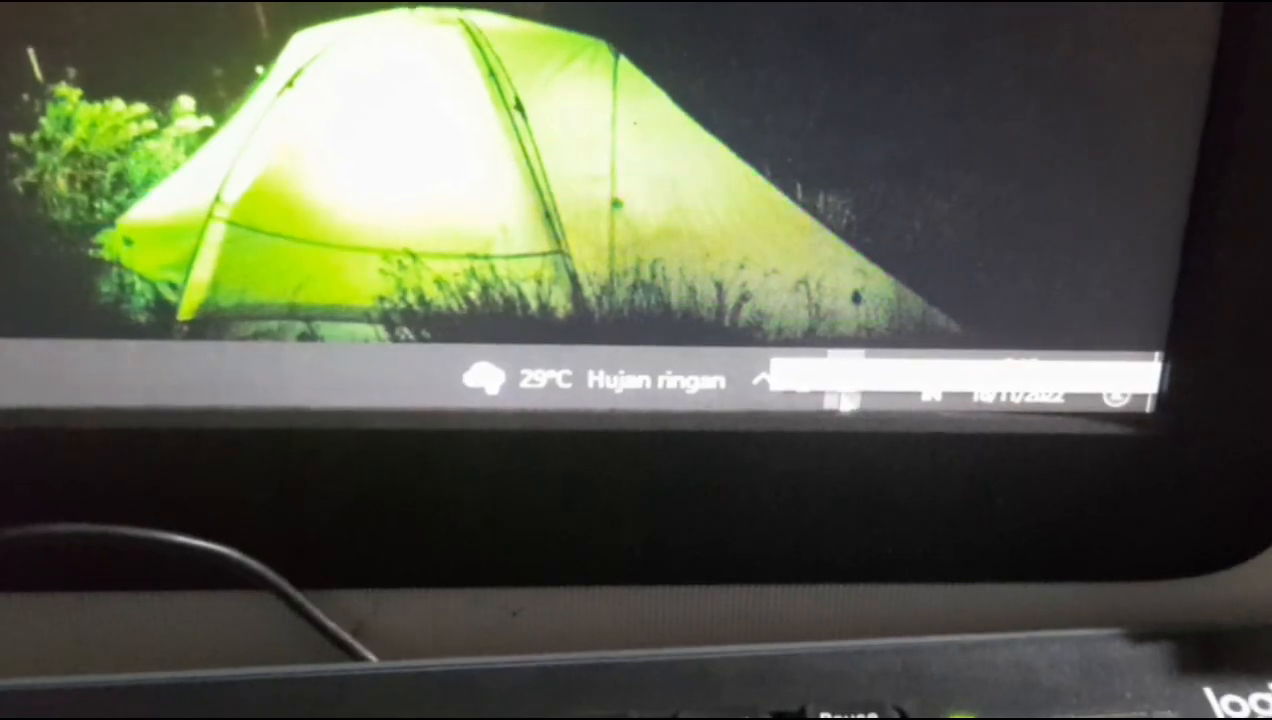
Open the PC's network adapter list and connect the Wi-Fi adapter to the kelompok 2 network.
right_click(845, 393)
left_click(850, 345)
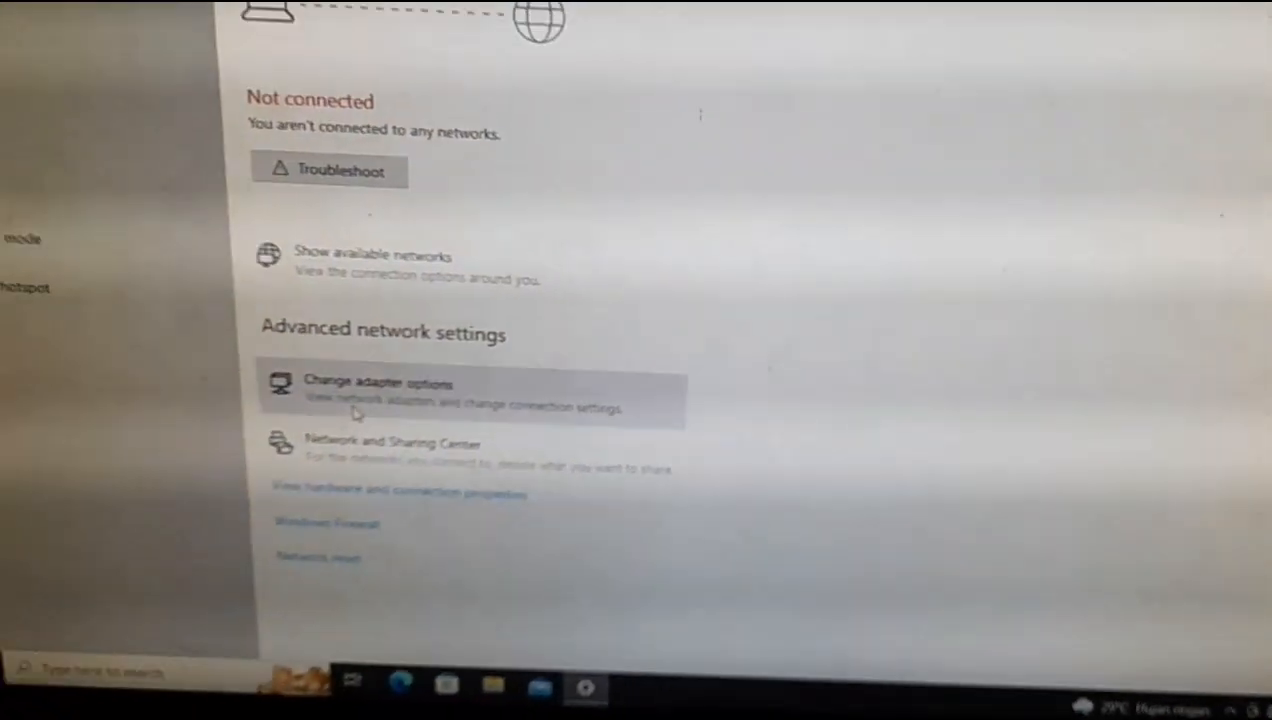
left_click(355, 412)
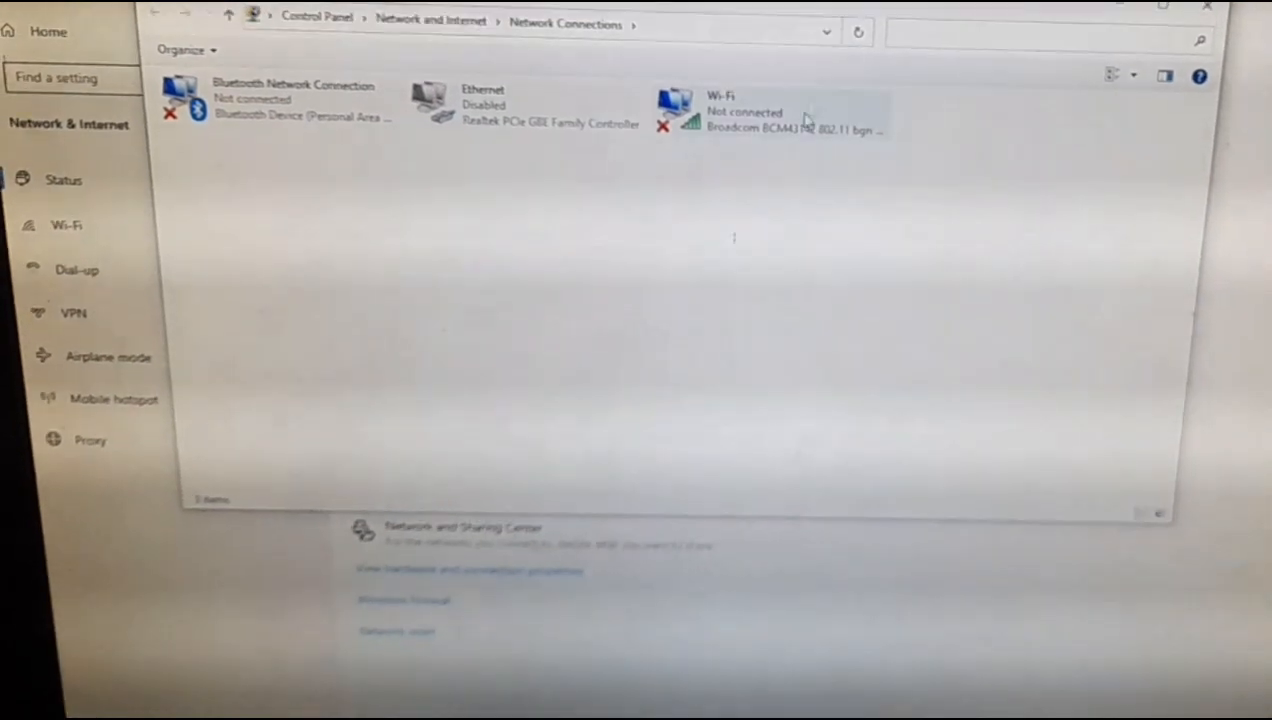
double_click(805, 118)
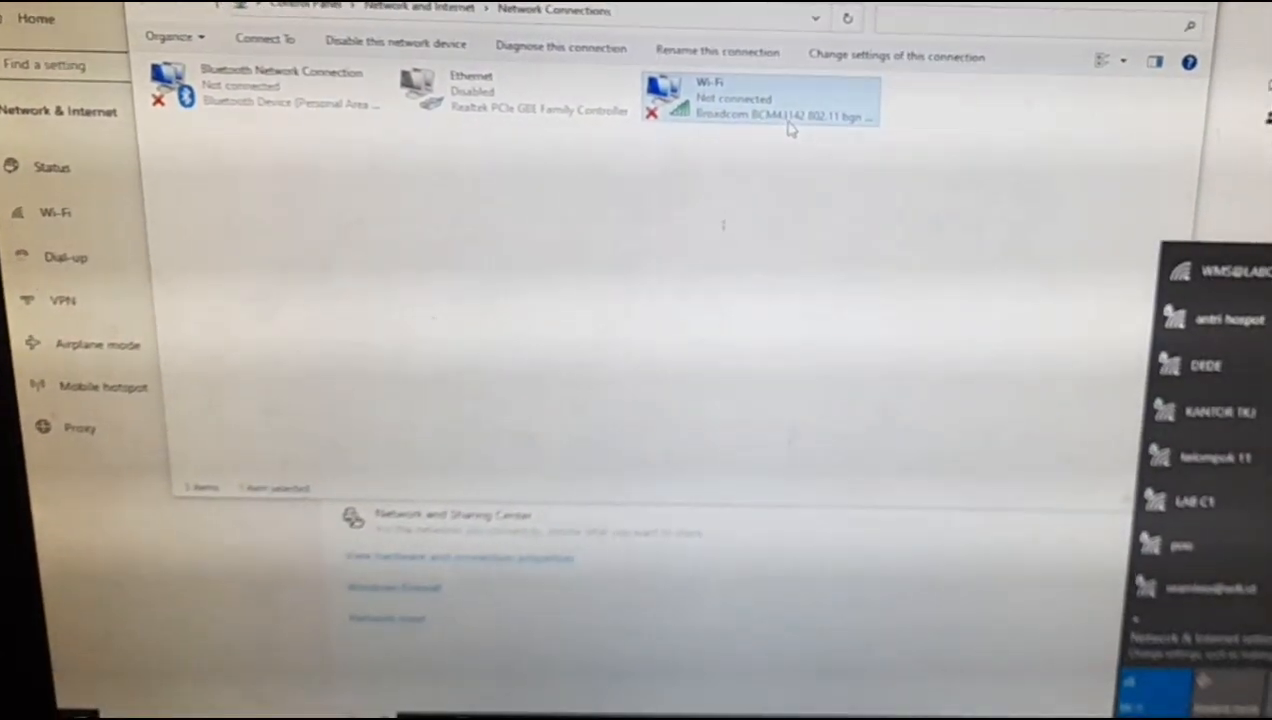
scroll(1207, 468, "down", 5)
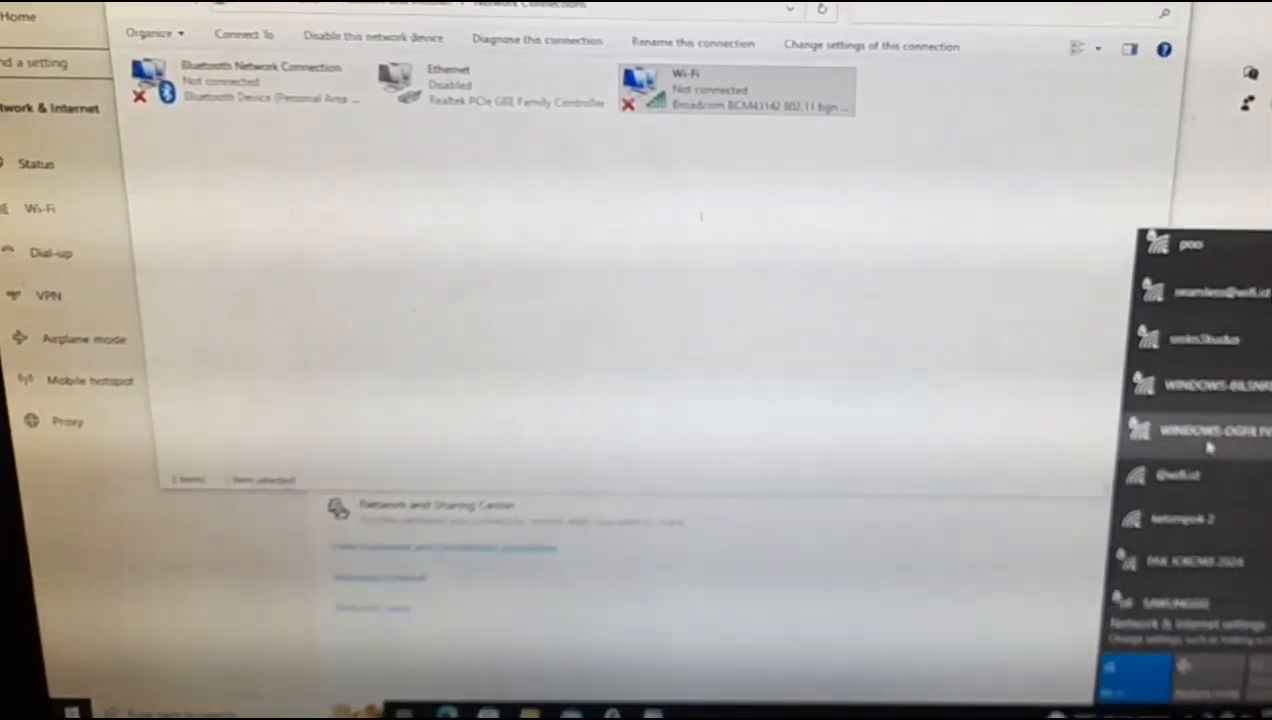
scroll(1208, 448, "down", 3)
left_click(1204, 410)
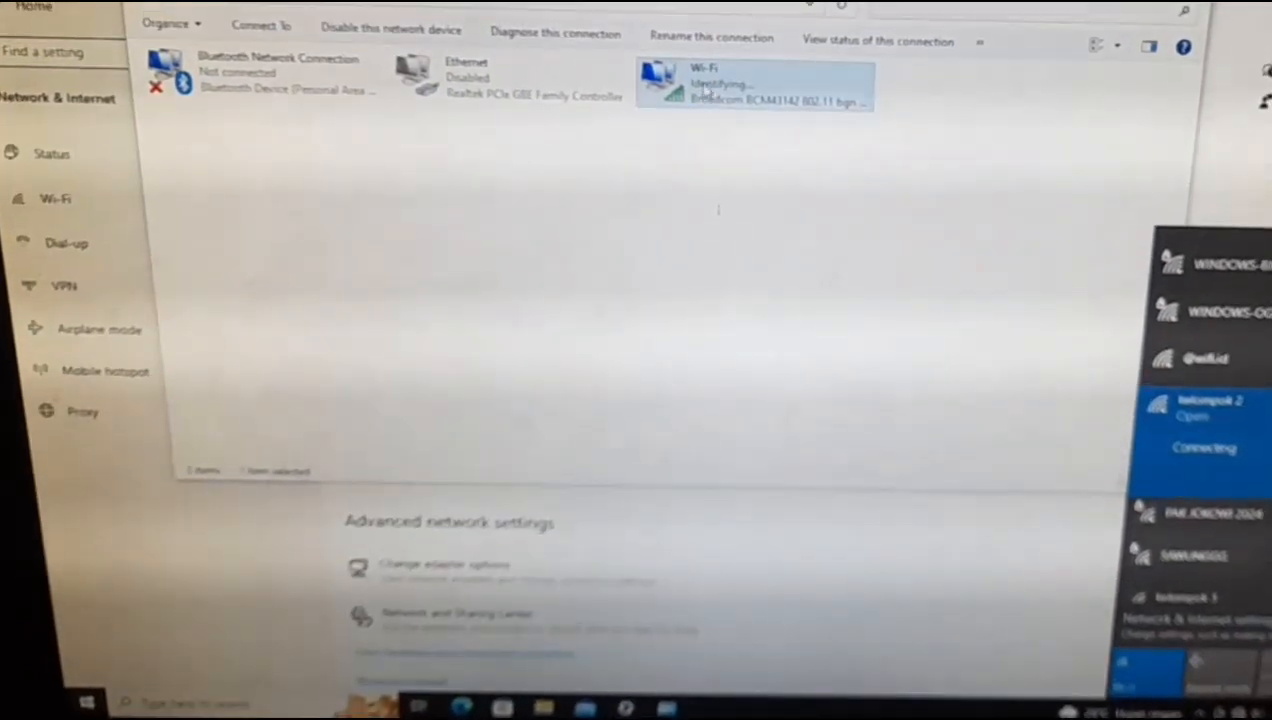
Configure the Wi-Fi adapter's IPv4 properties with a manually specified IP address and save them.
right_click(722, 74)
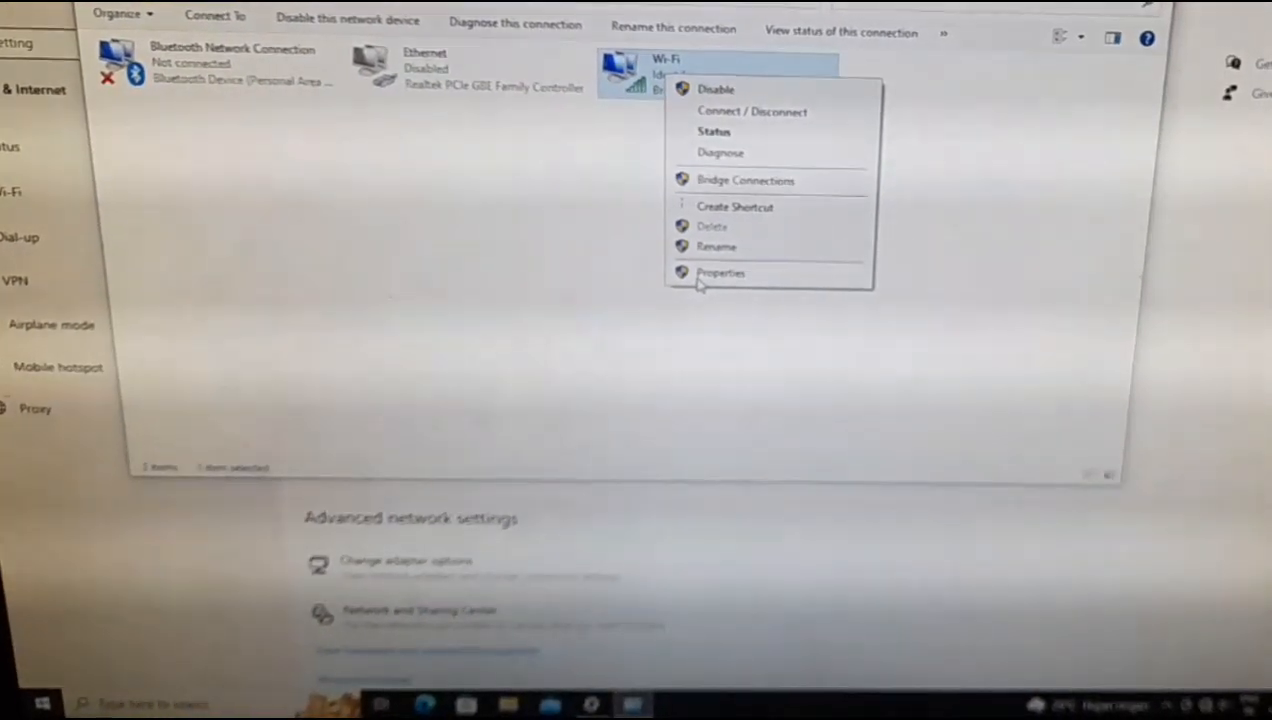
left_click(705, 277)
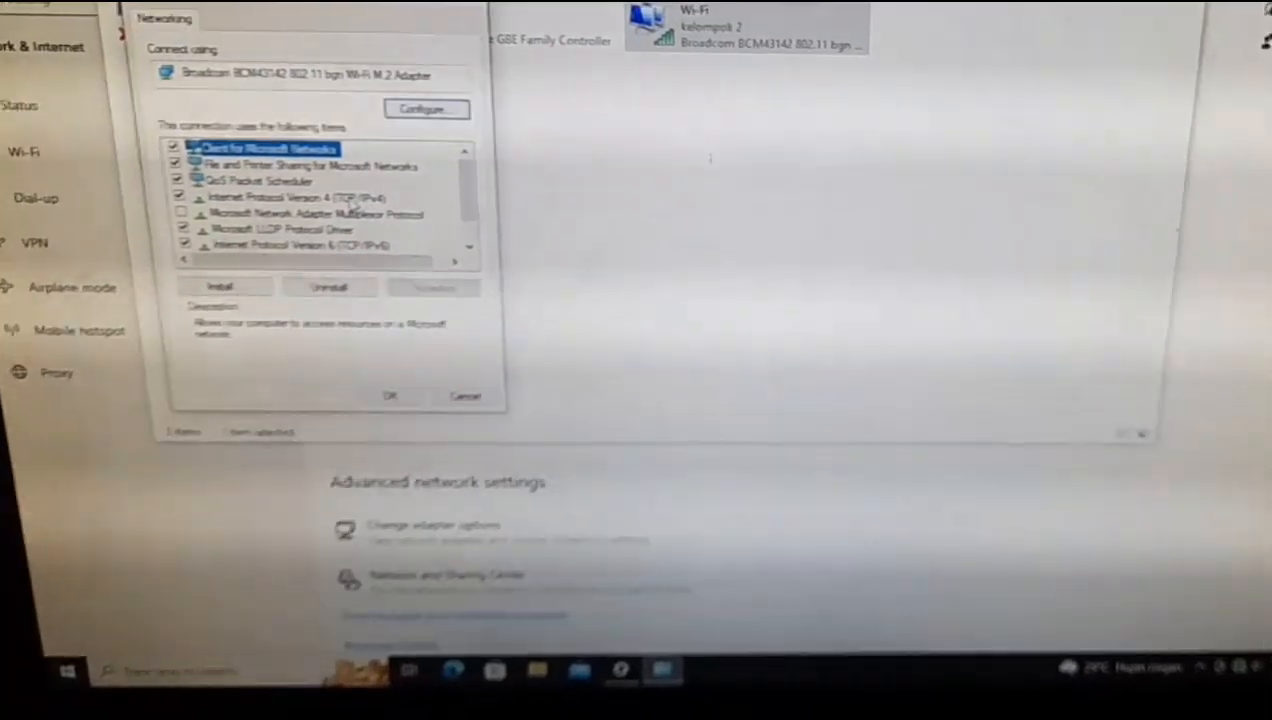
double_click(354, 211)
left_click(323, 316)
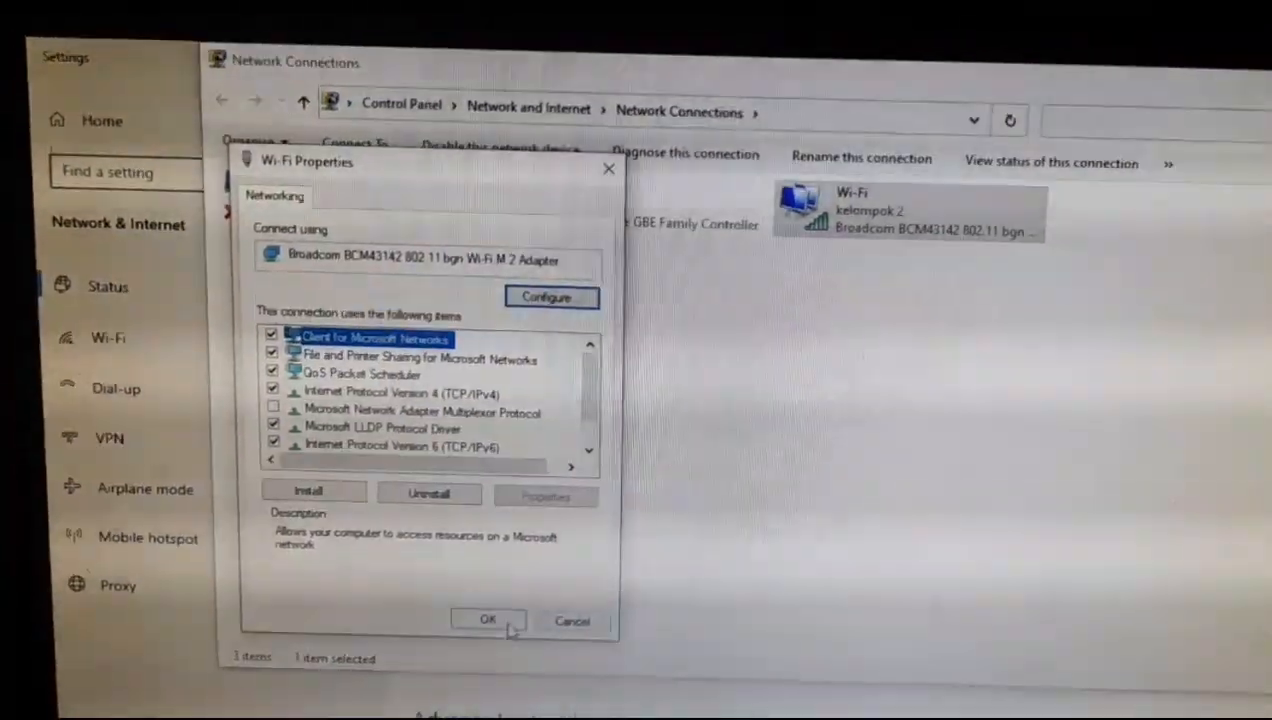
left_click(500, 622)
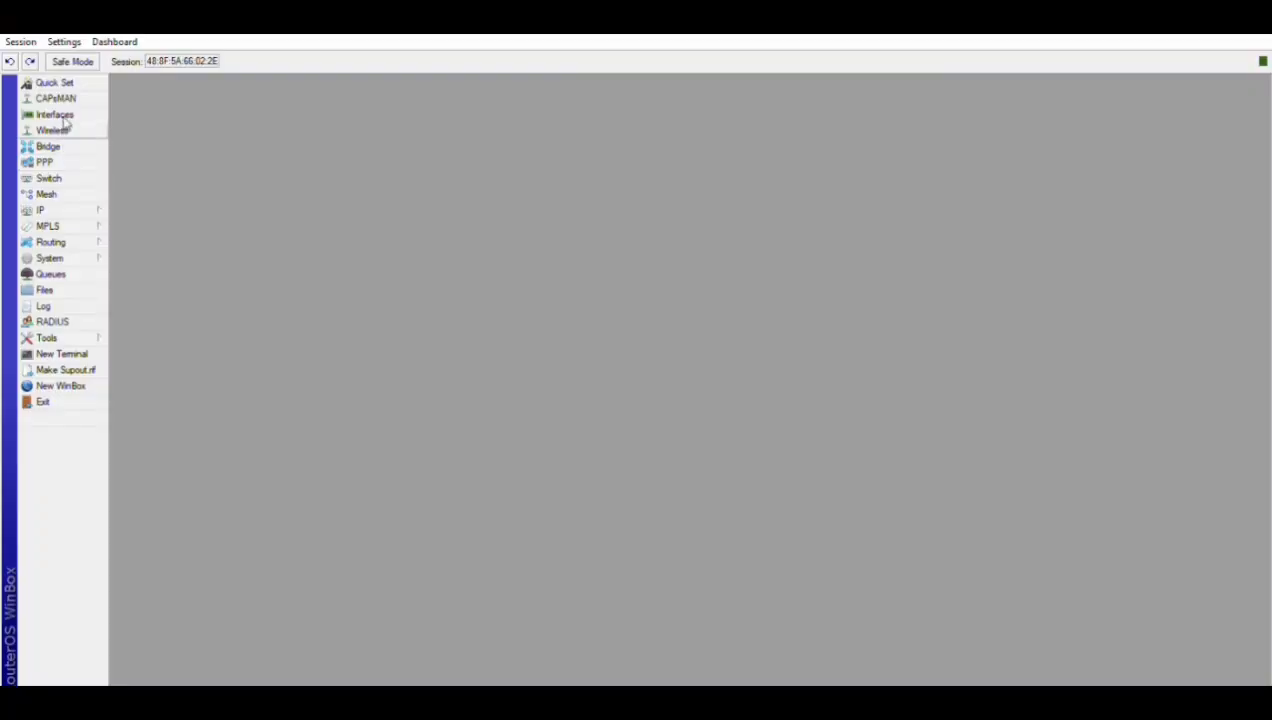
Open the wlan1 wireless interface on the second router in WinBox and enable it.
left_click(60, 129)
double_click(196, 185)
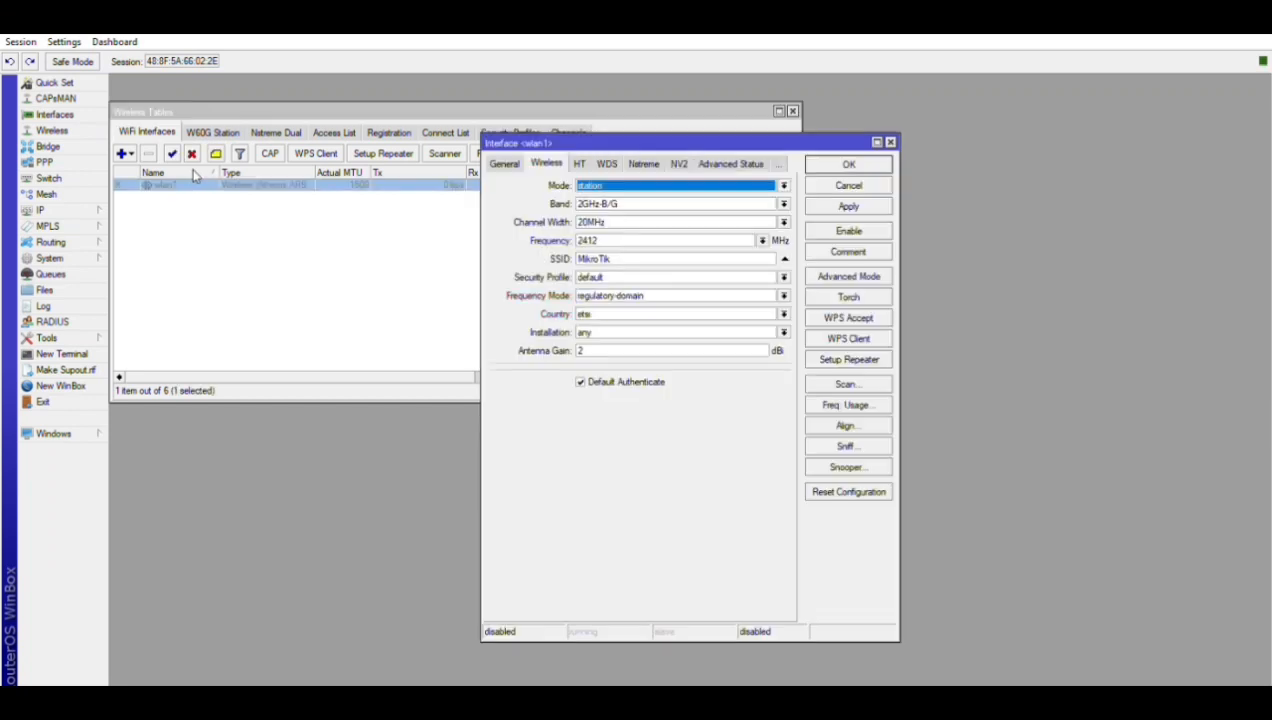
left_click(858, 222)
Scan for wireless networks on wlan1 and connect to the kelompok 2 access point.
left_click(856, 380)
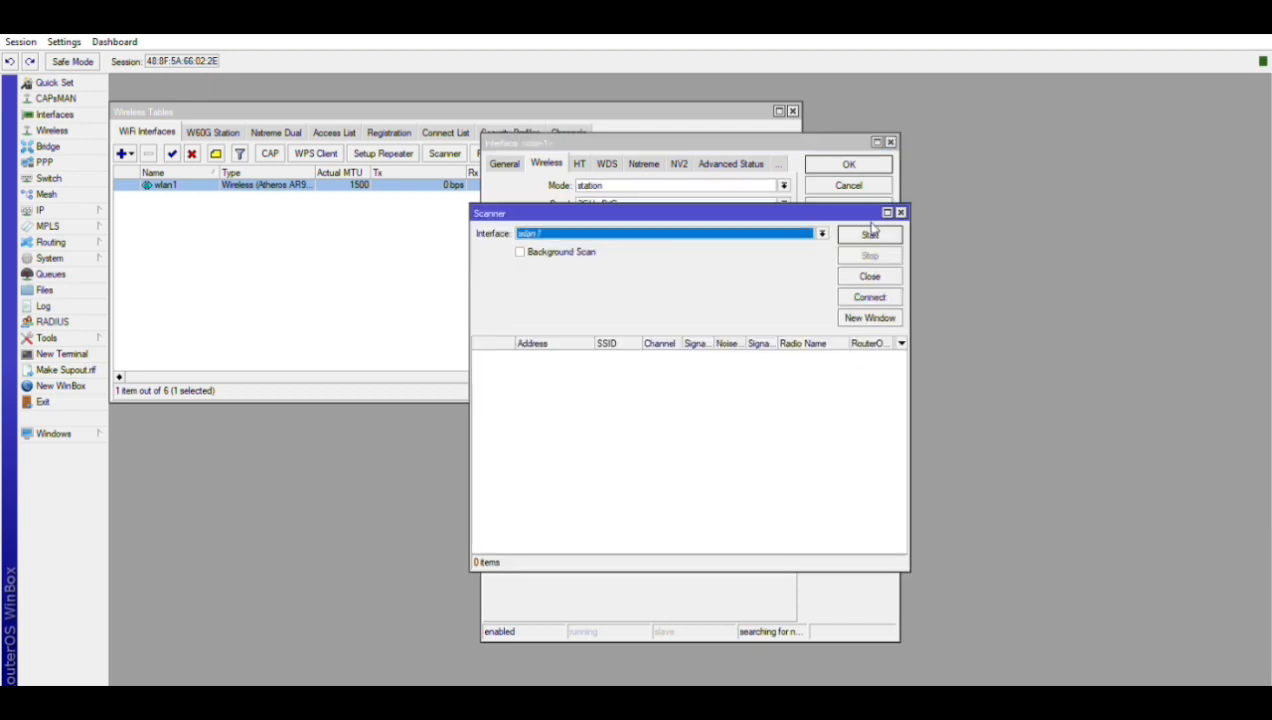
left_click(870, 234)
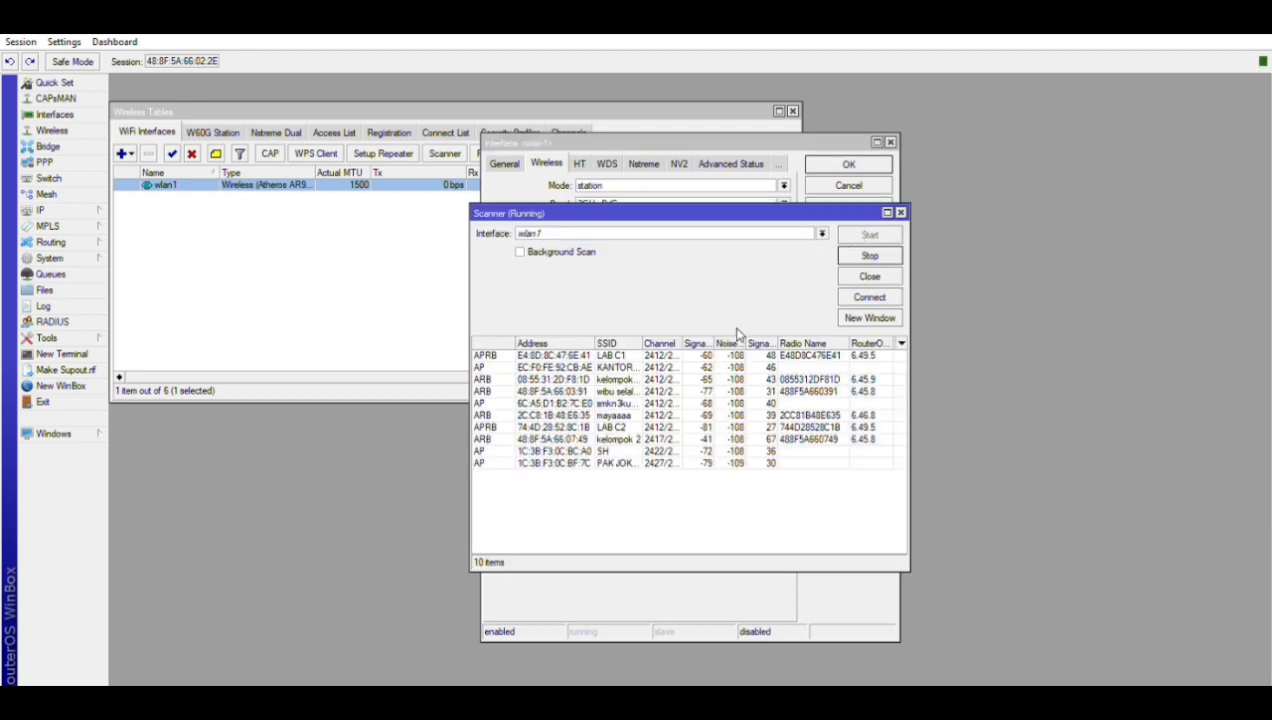
left_click(636, 427)
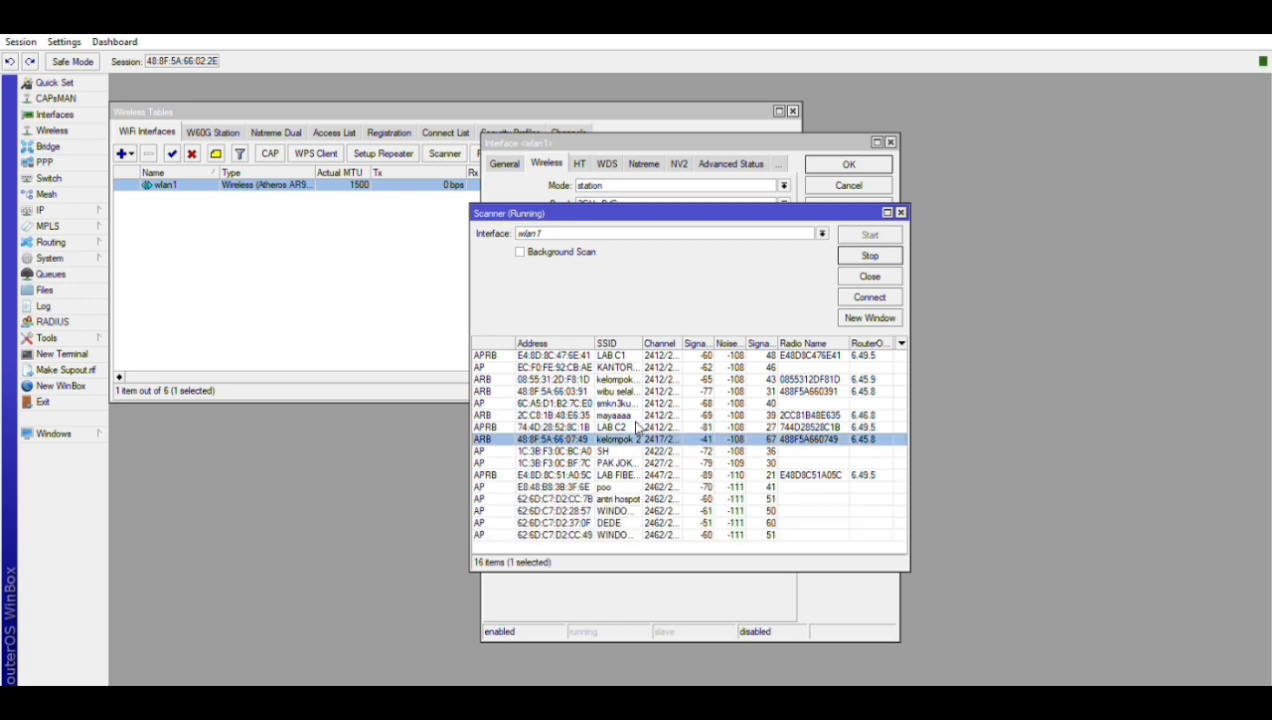
left_click(870, 293)
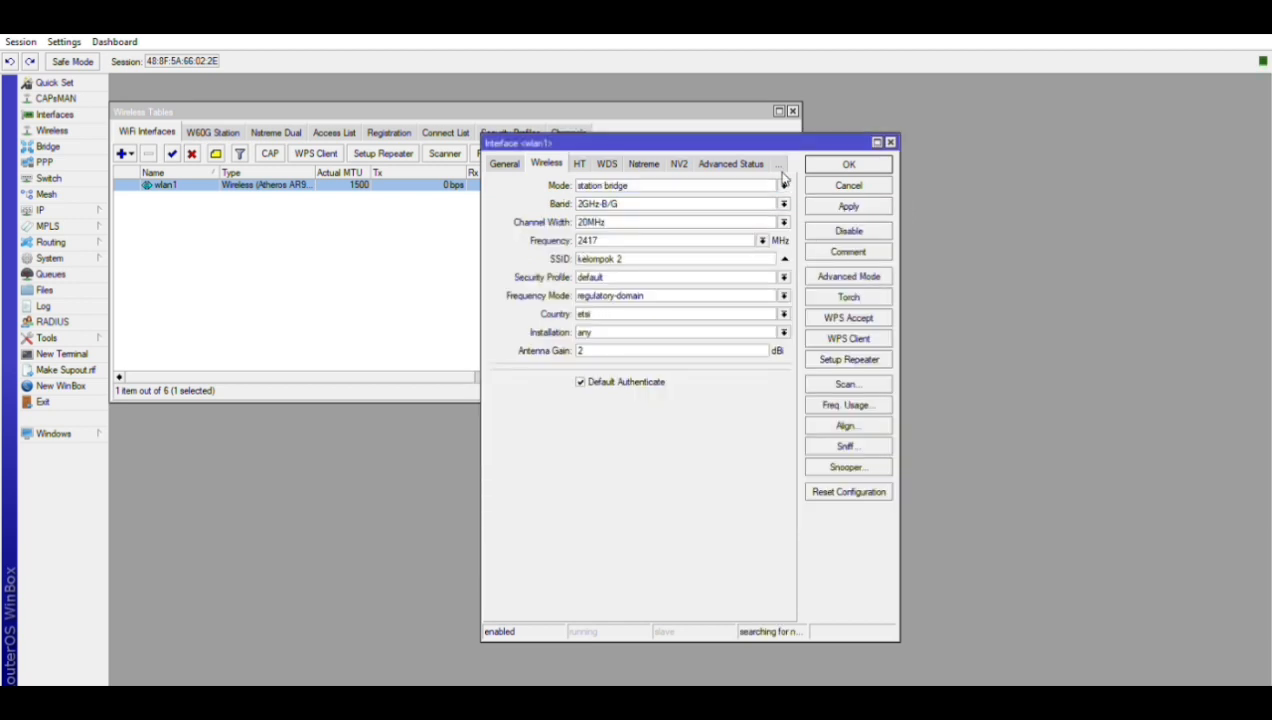
Set the wlan1 wireless mode to station and save the interface settings.
left_click(710, 229)
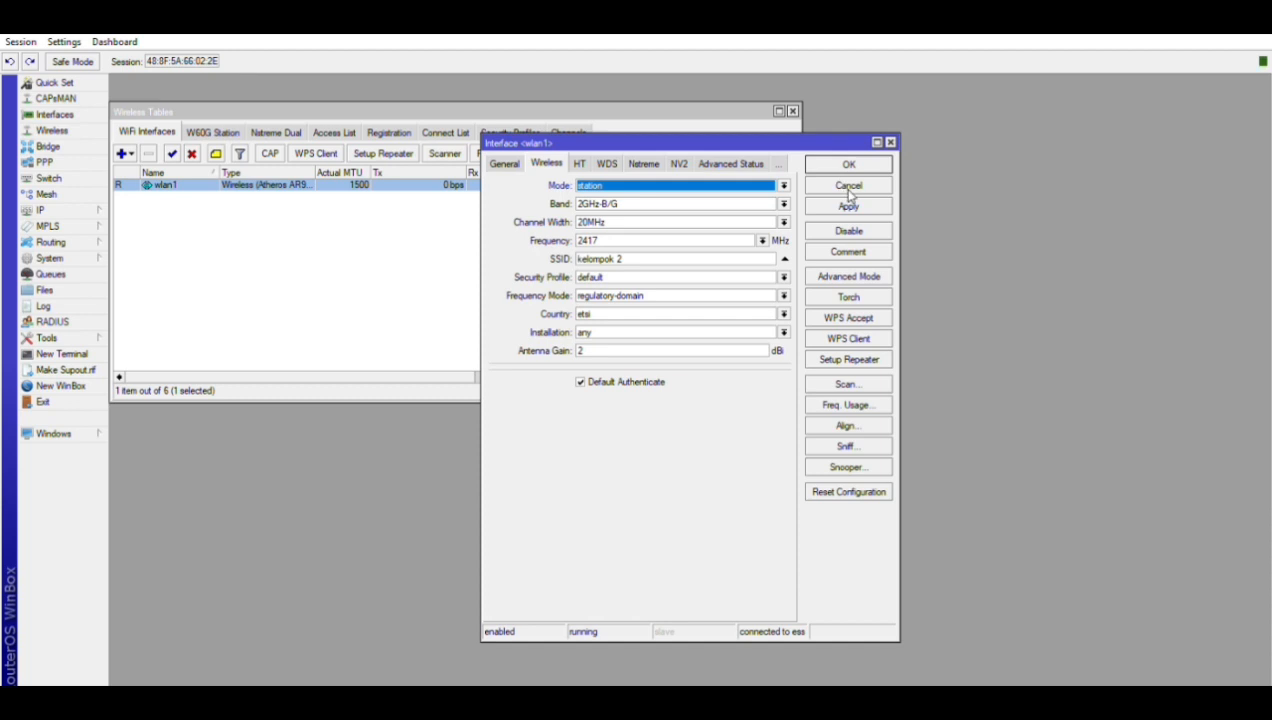
left_click(849, 204)
left_click(849, 163)
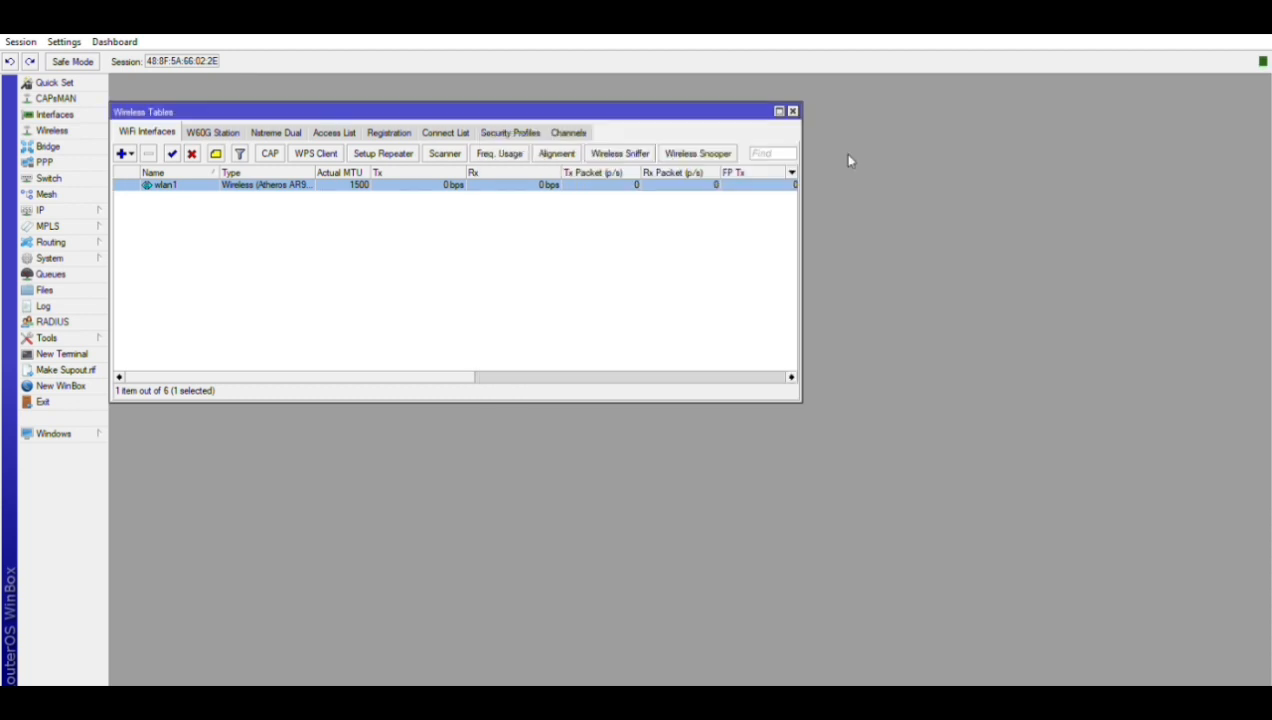
Add the IP address 172.168.70.1/26 to the ether1 interface.
left_click(61, 207)
left_click(165, 230)
left_click(569, 278)
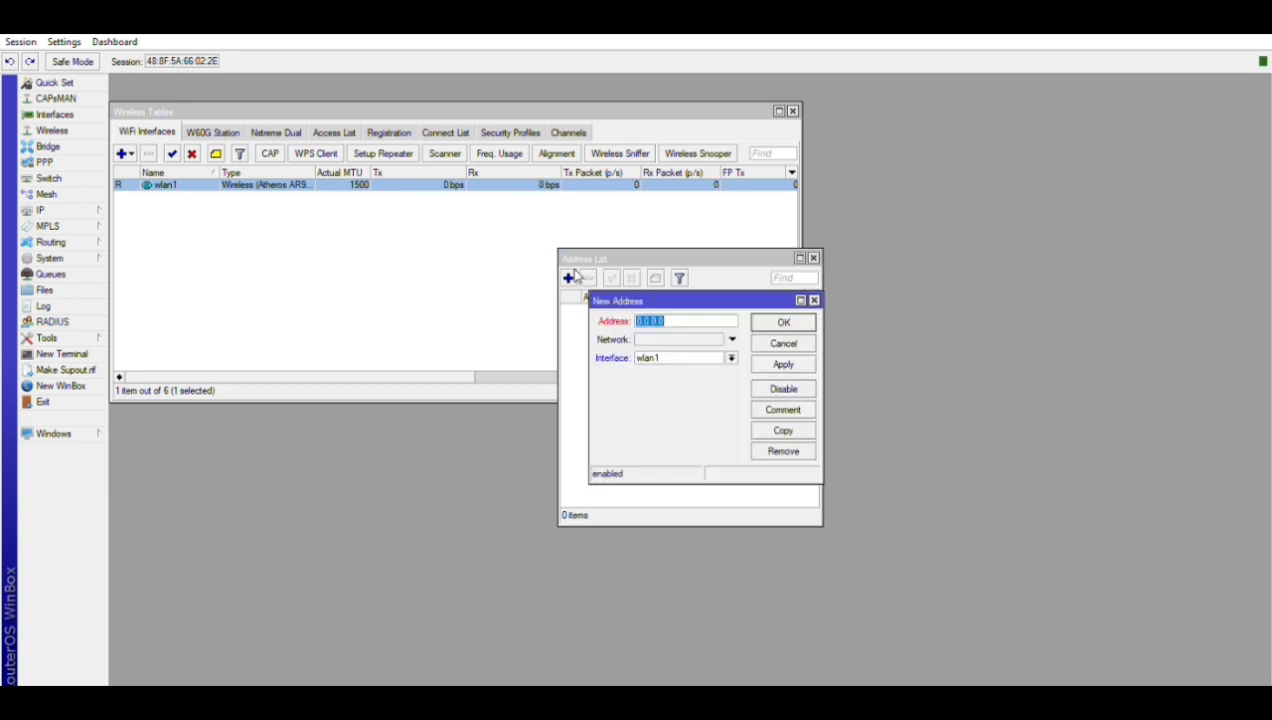
key("BackSpace")
type("172.168.70.1/26")
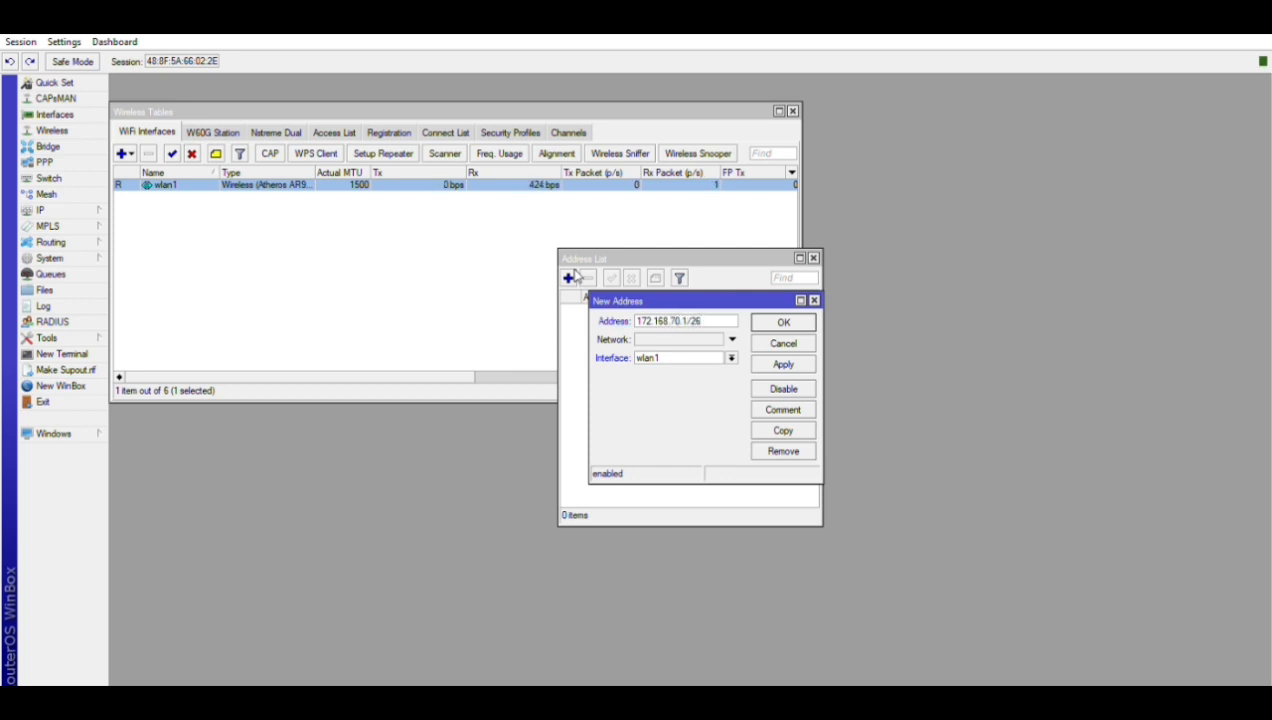
double_click(713, 362)
left_click(784, 364)
left_click(785, 322)
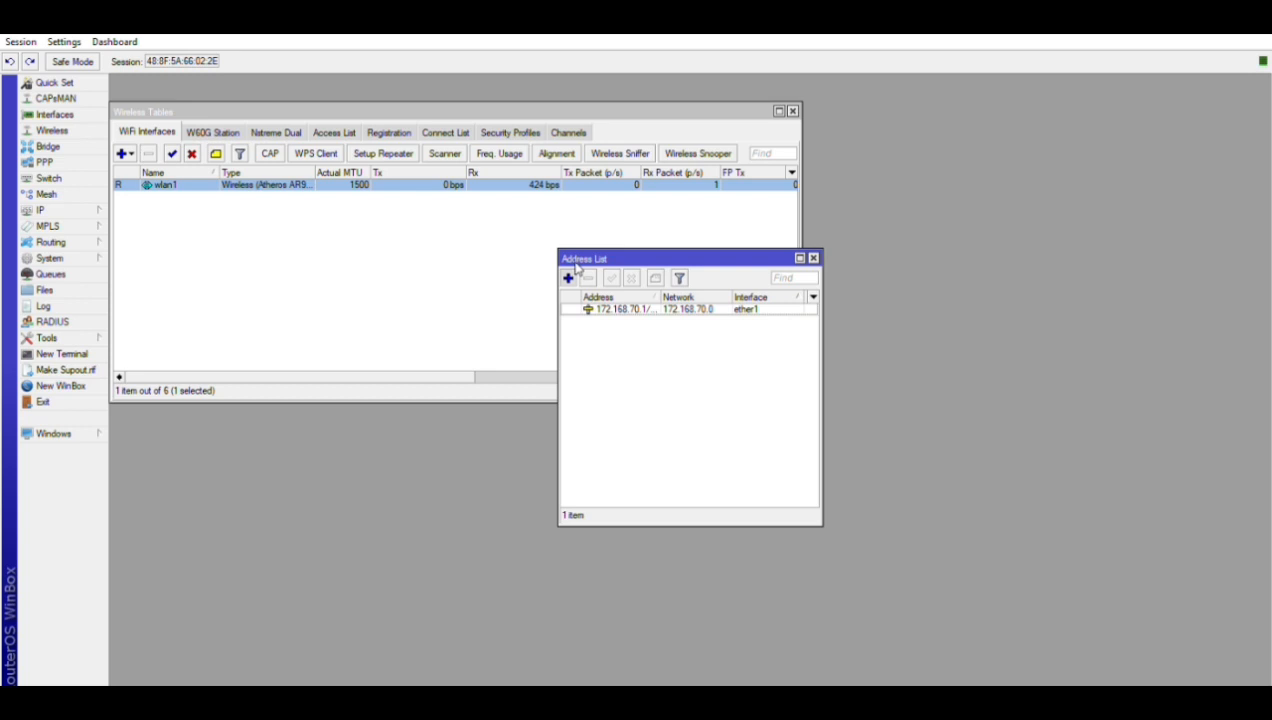
Add the IP address 192.168.80.1/27 to the ether2 interface.
left_click(568, 278)
key("BackSpace")
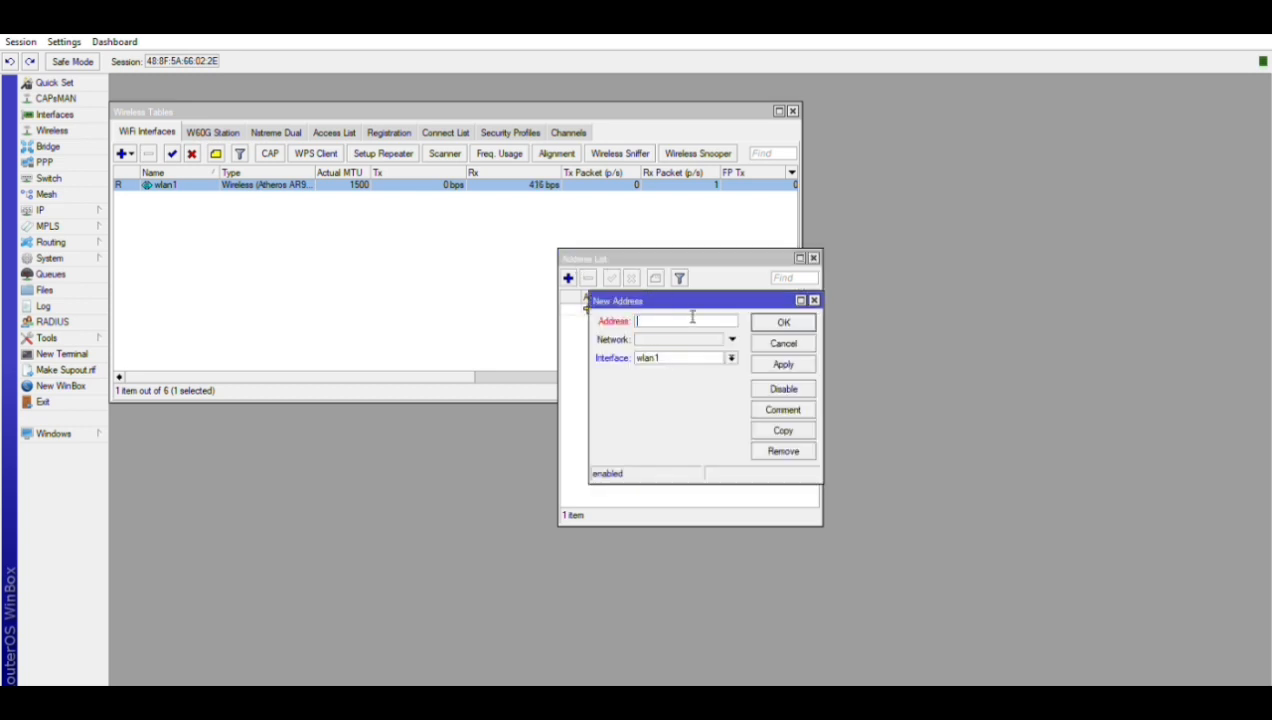
type("192.168.80.1/27")
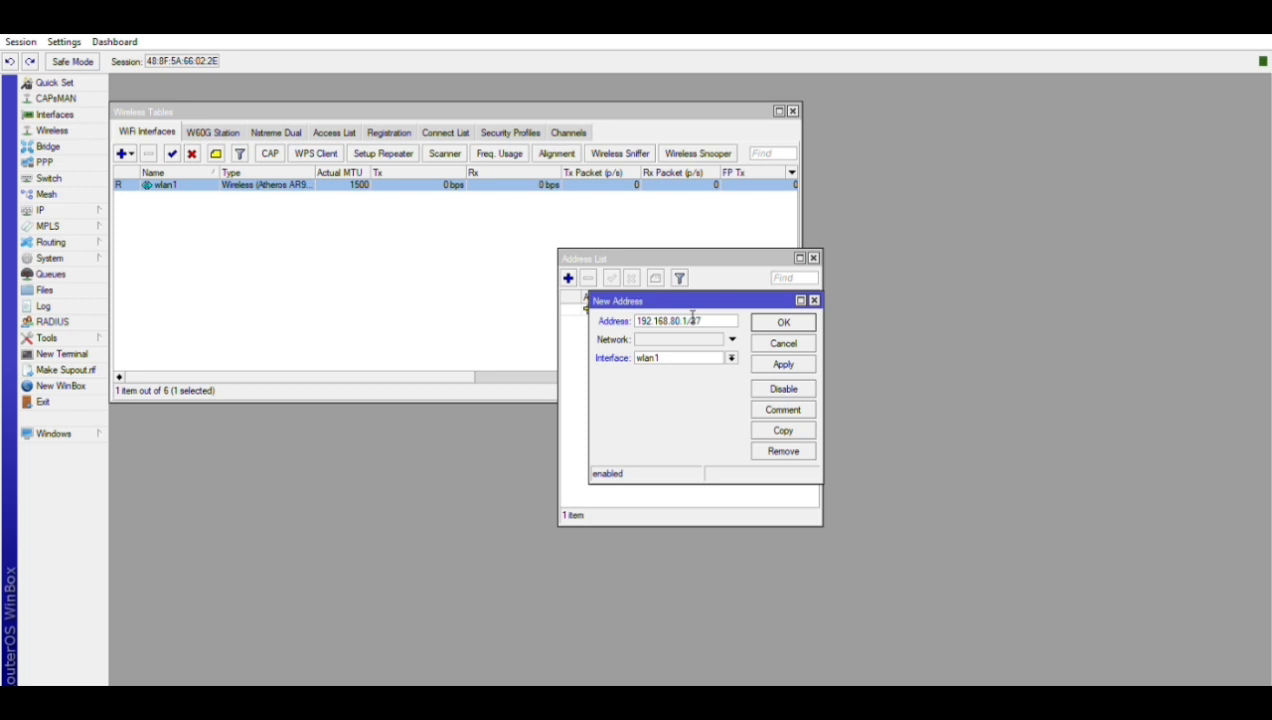
left_click(694, 359)
scroll(694, 359, "up", 4)
left_click(783, 364)
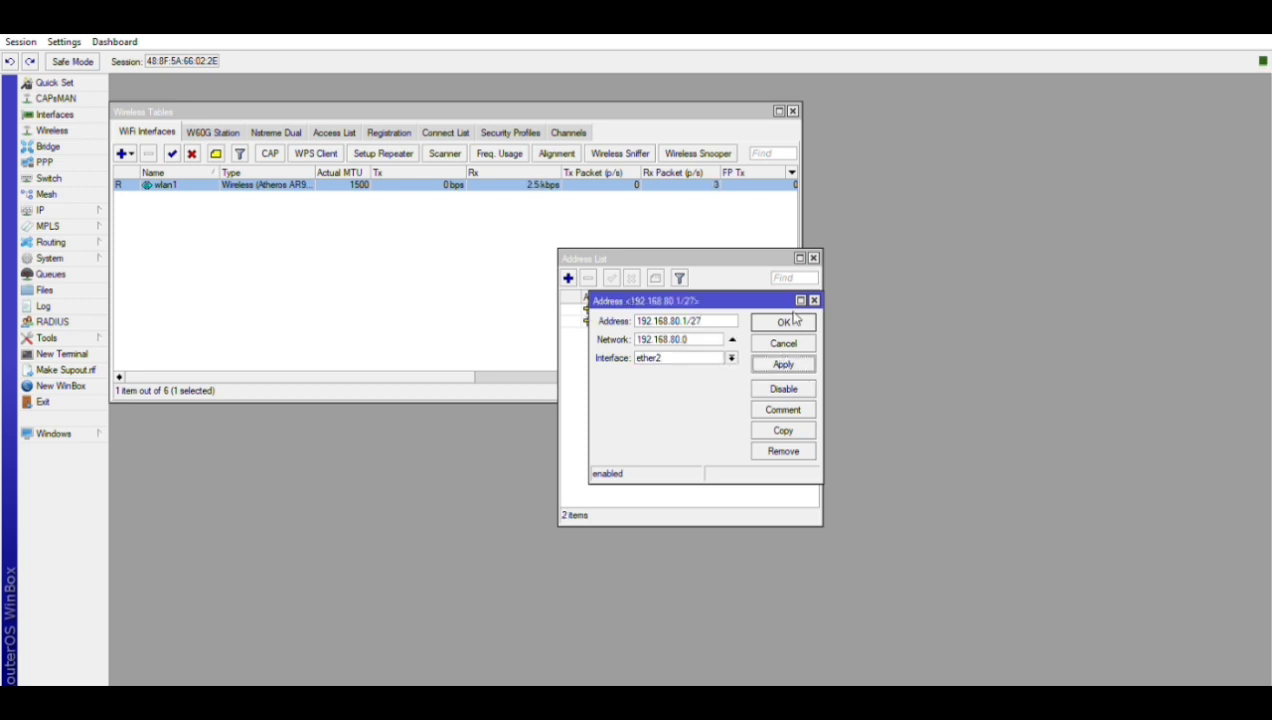
left_click(788, 320)
Add the IP address 192.168.101.5/24 to the wlan1 interface.
left_click(567, 277)
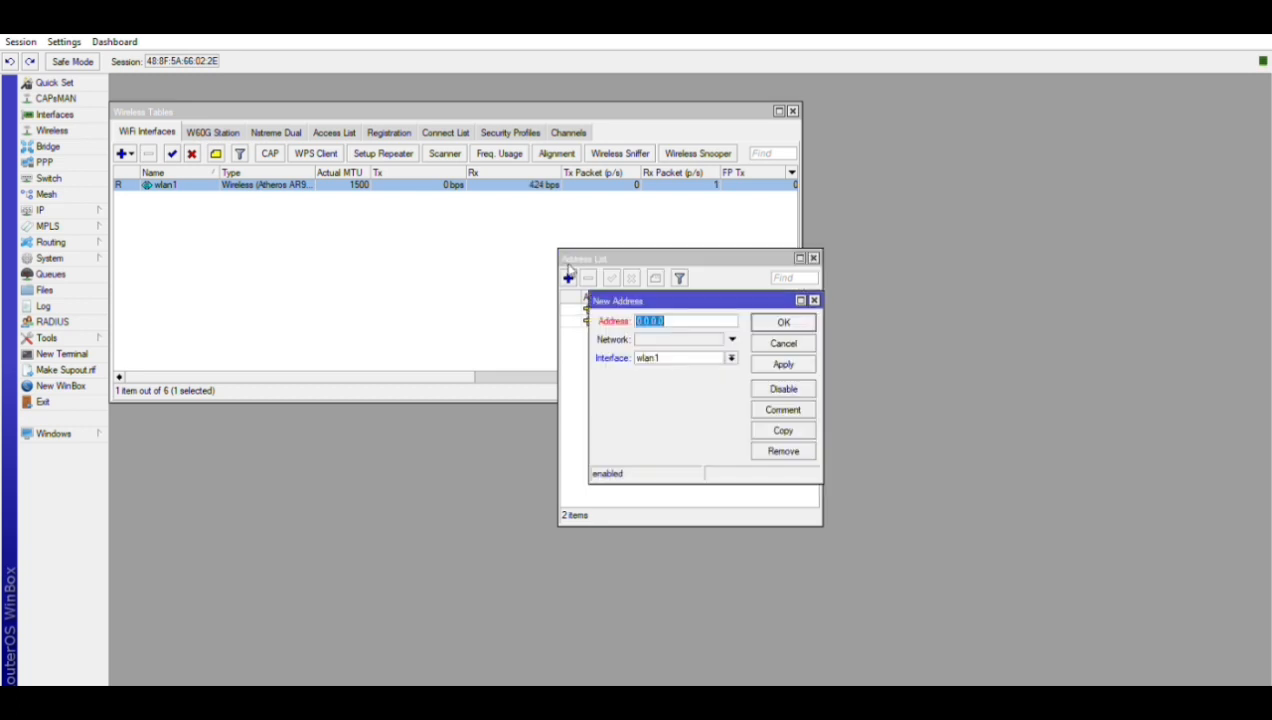
key("BackSpace")
type("192.168.101")
type(".5/24")
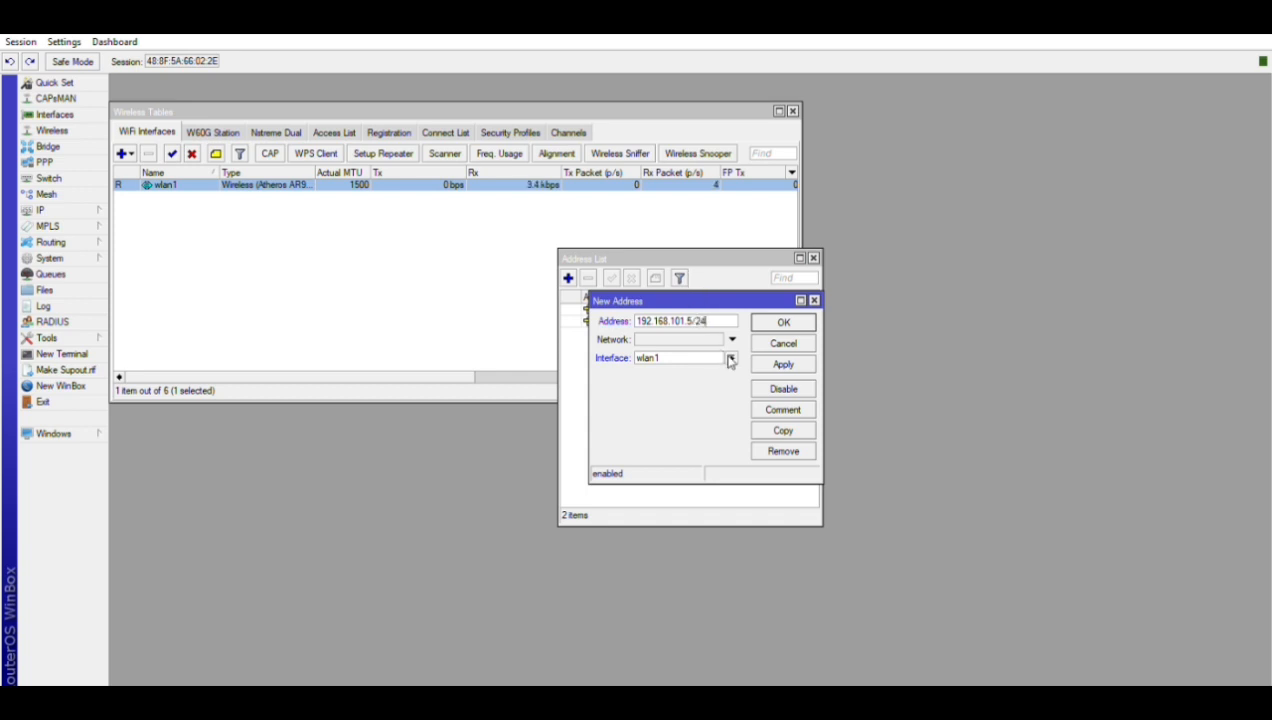
left_click(799, 361)
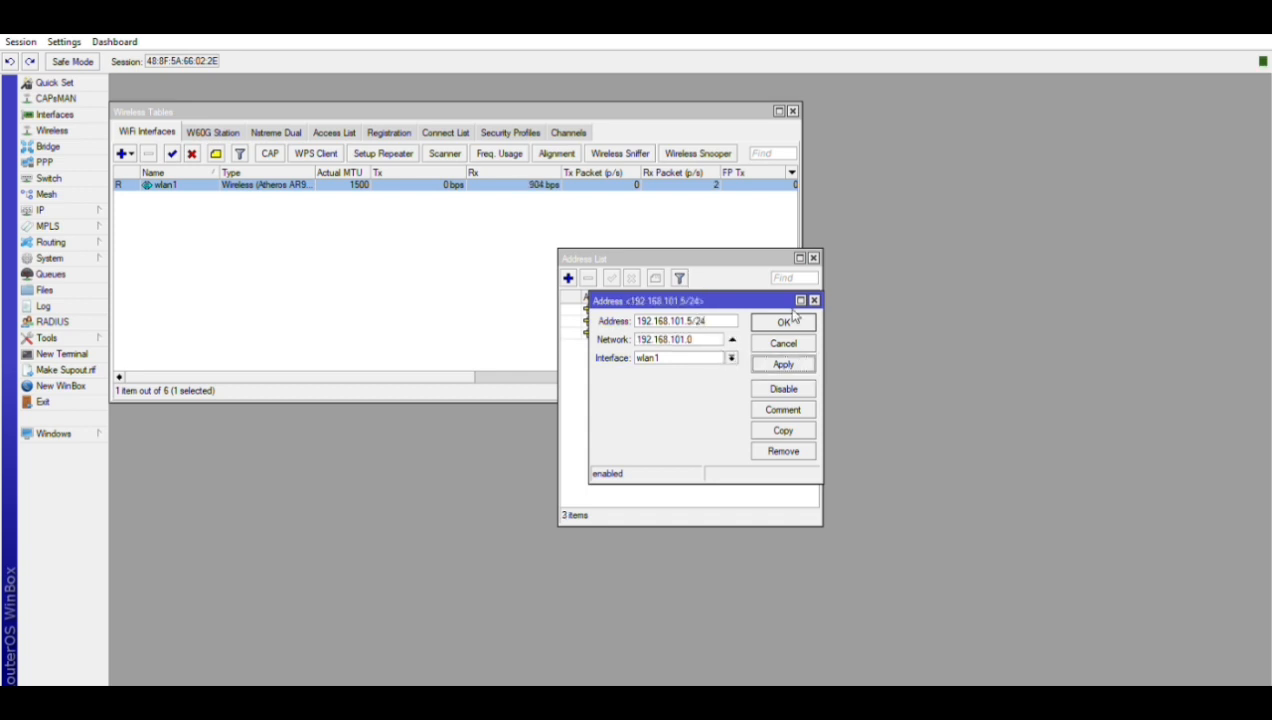
left_click(785, 321)
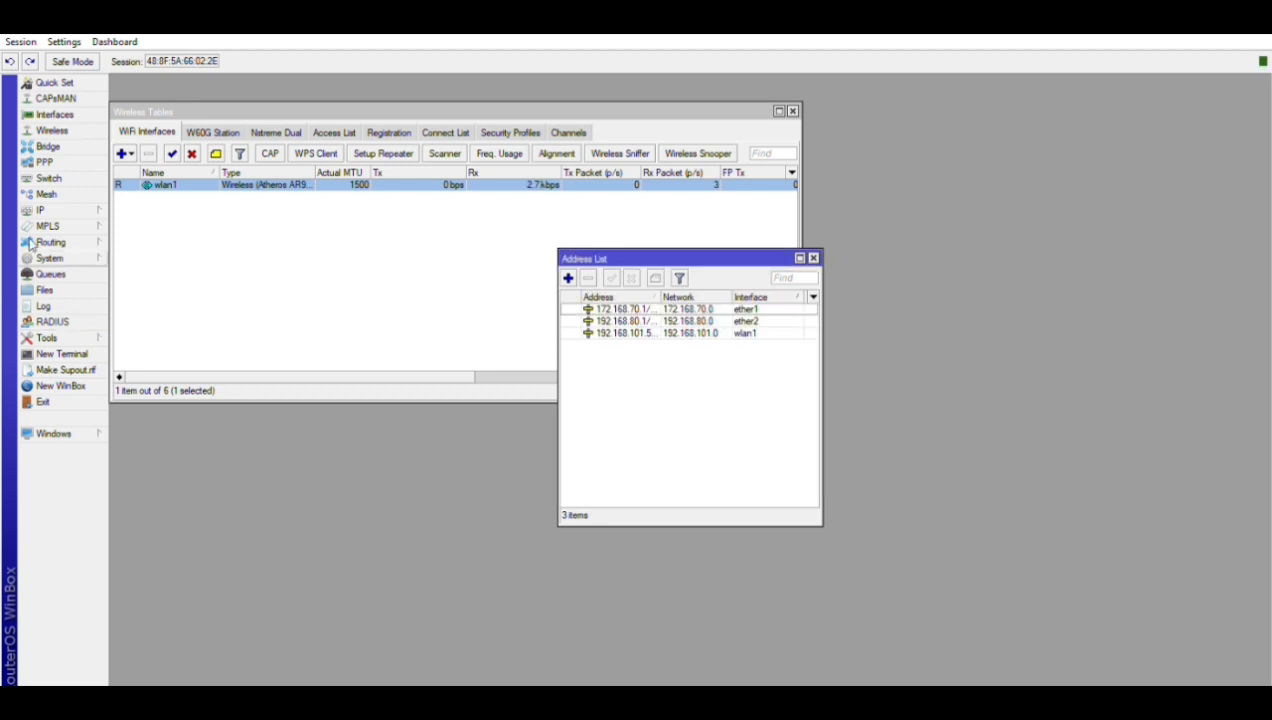
Set up a DHCP server on ether2 giving out 192.168.80.2-192.168.80.30, with DNS server 8.8.4.4.
left_click(42, 210)
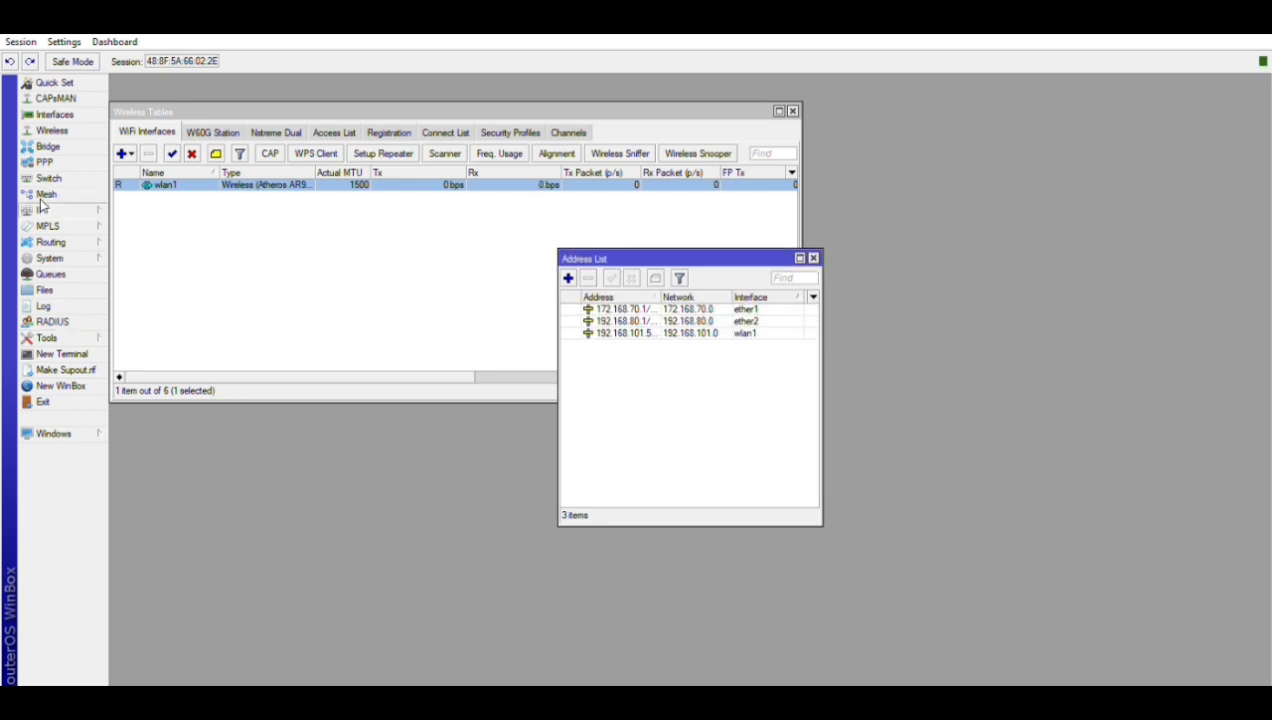
left_click(142, 295)
left_click(569, 288)
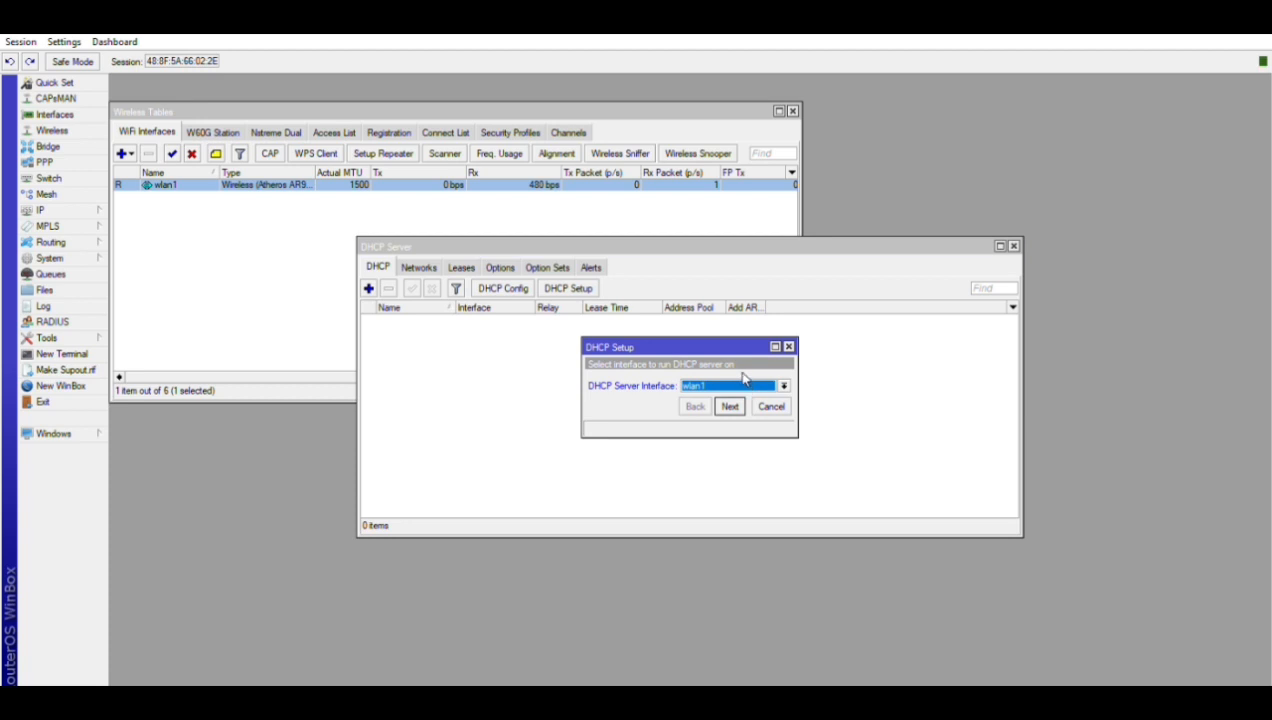
left_click(729, 404)
left_click(729, 405)
left_click(729, 405)
left_click(780, 380)
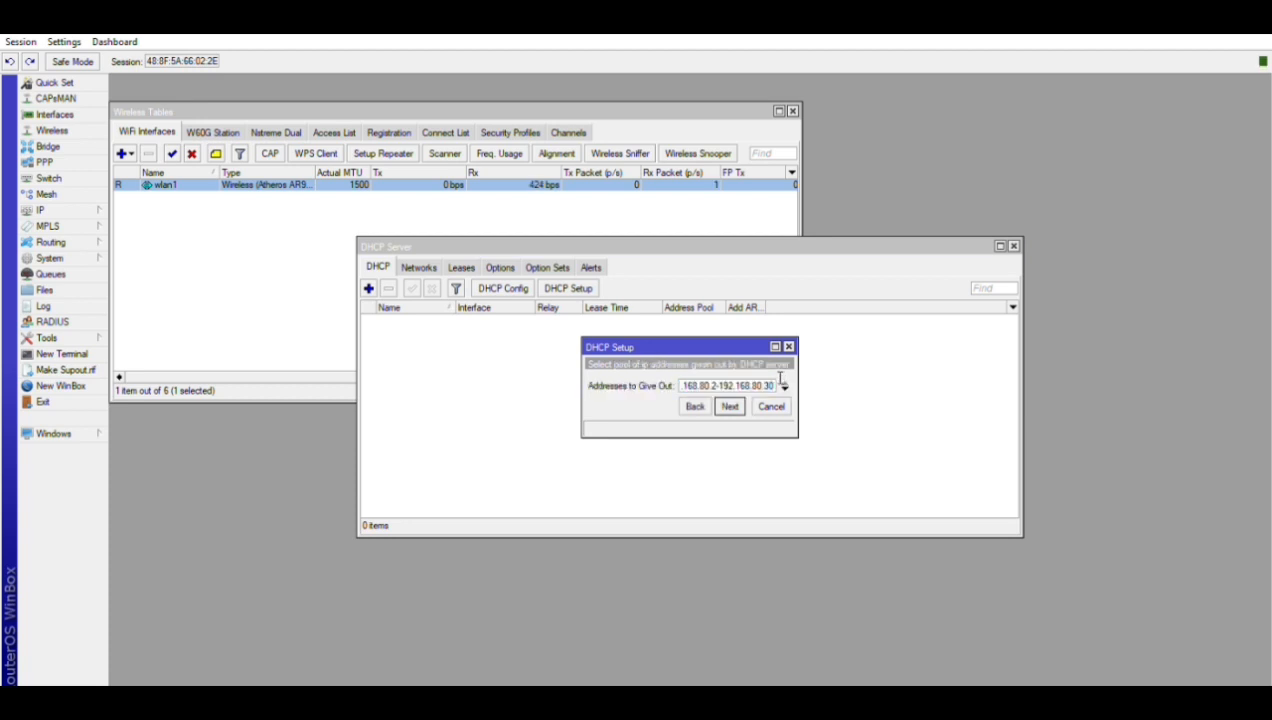
left_click(729, 405)
key("BackSpace")
type("8.0.4.4")
left_click(729, 405)
left_click(729, 405)
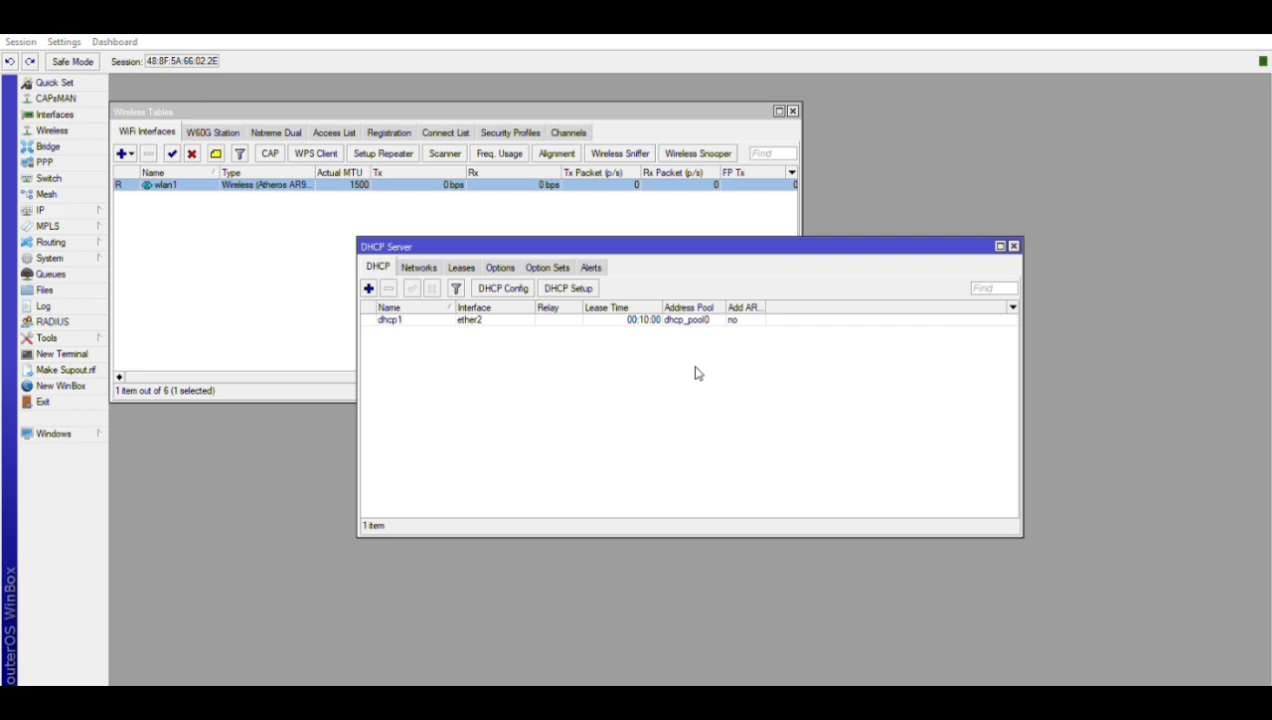
Add a srcnat firewall NAT rule with out interface wlan1 and the masquerade action.
left_click(58, 208)
left_click(160, 327)
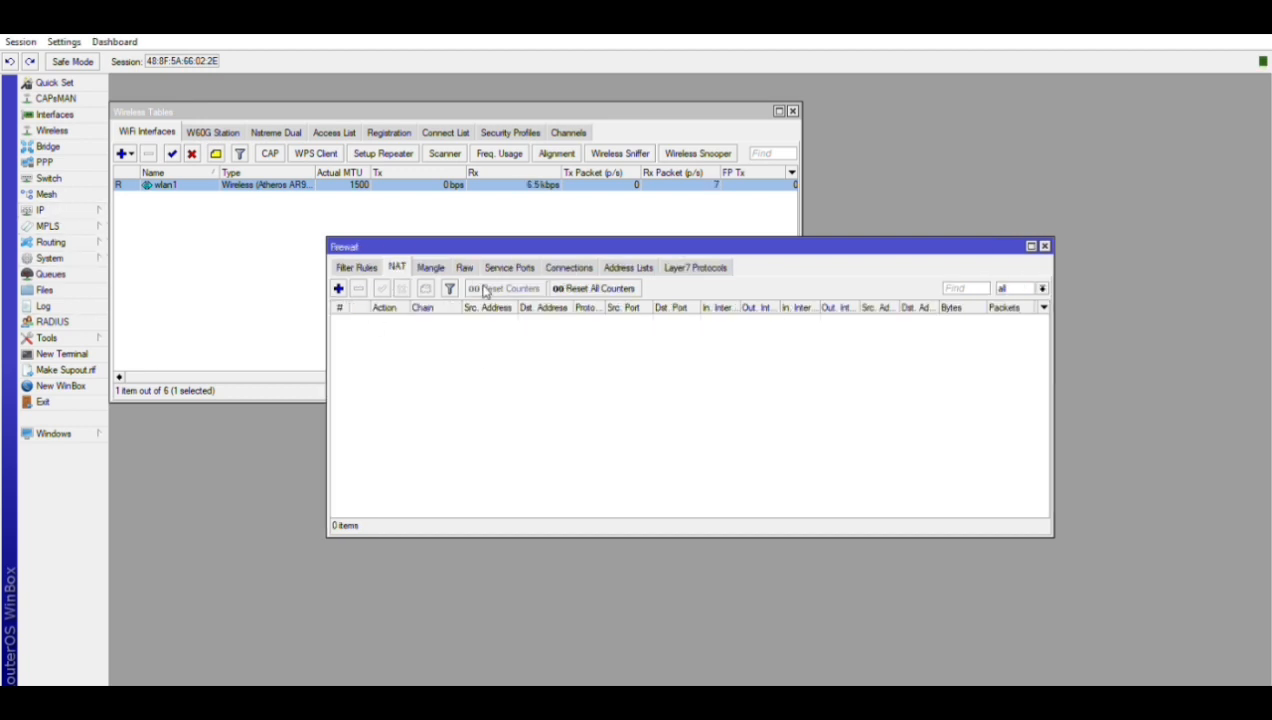
left_click(338, 288)
left_click(724, 244)
left_click(694, 310)
left_click(586, 222)
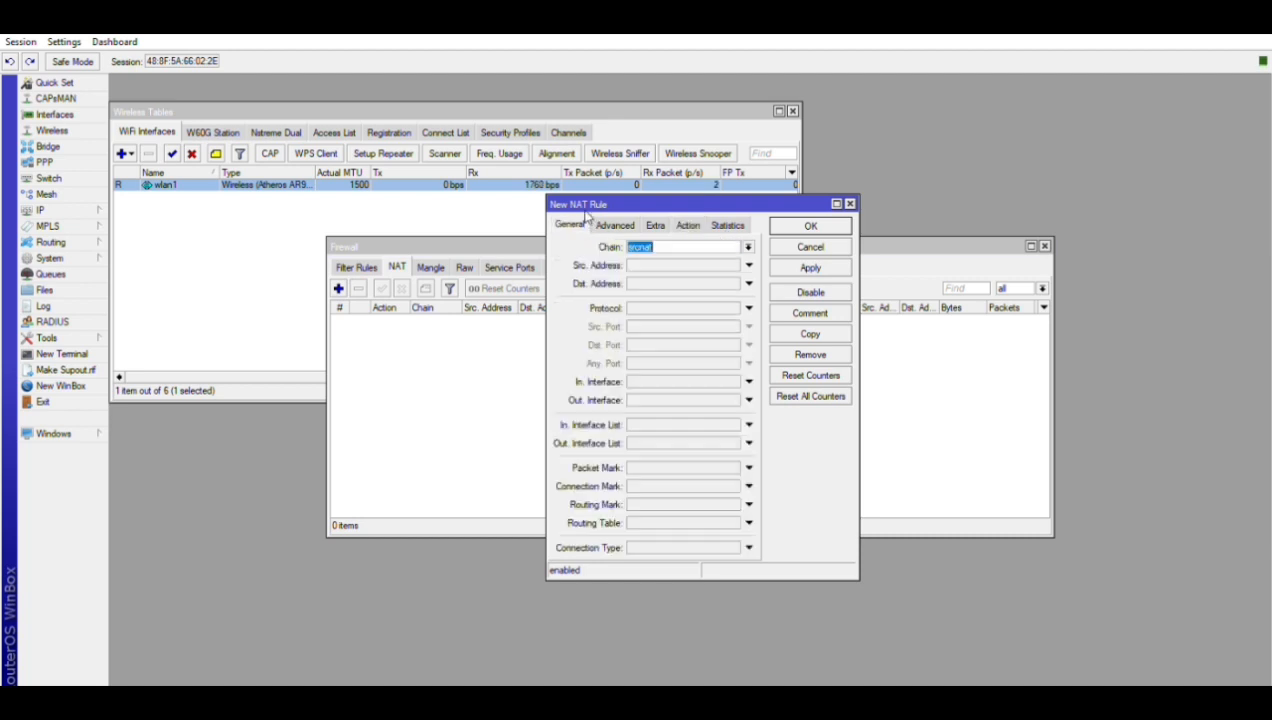
left_click(686, 399)
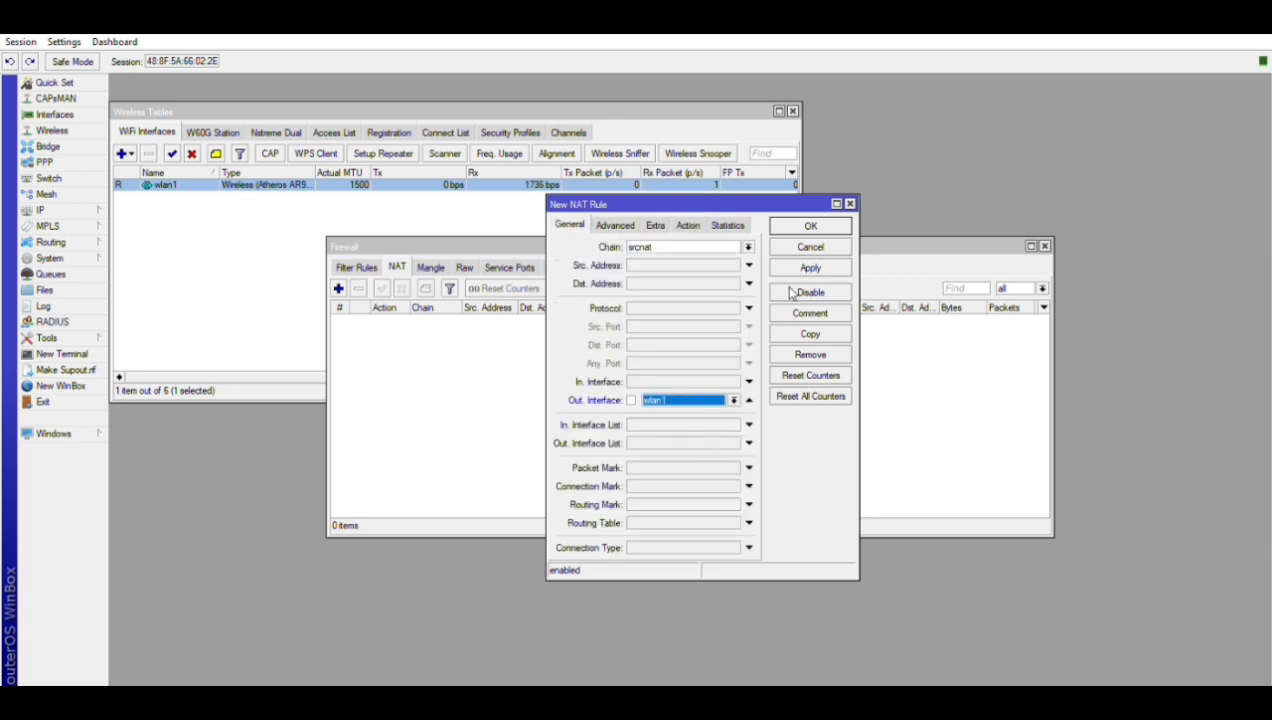
left_click(810, 268)
left_click(820, 226)
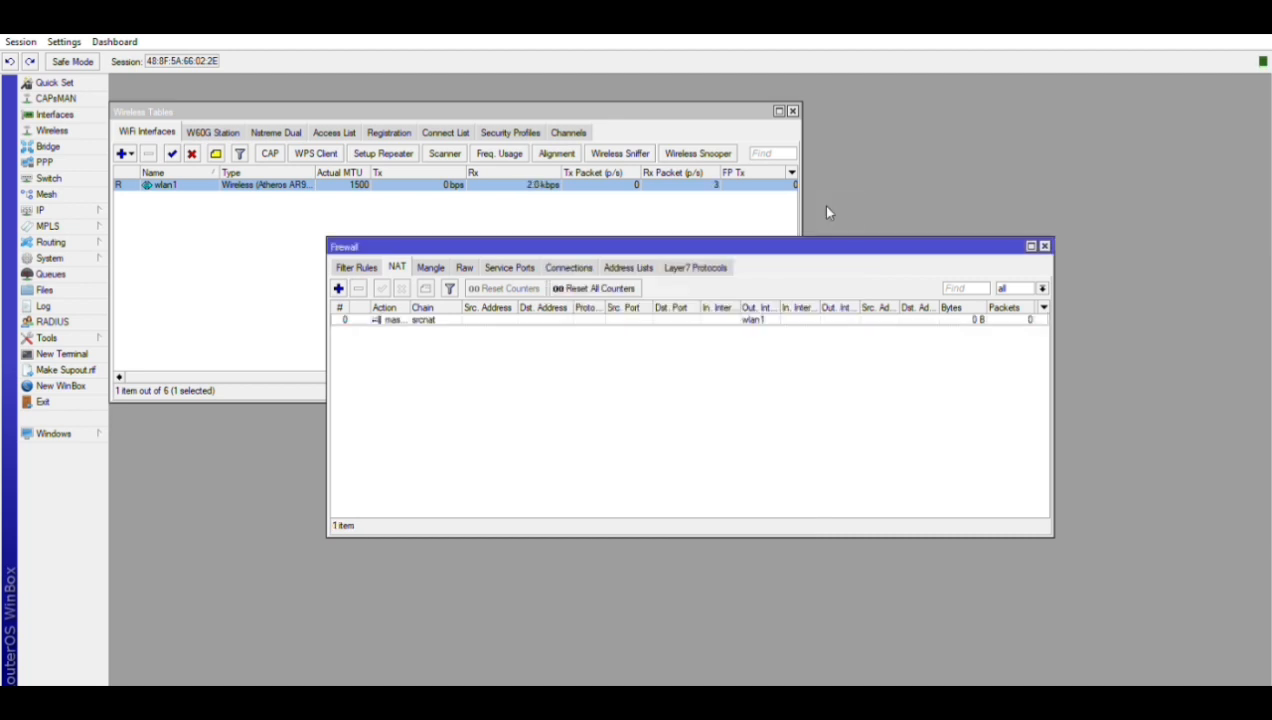
Add a default route for 0.0.0.0/0 with gateway 192.168.101.4.
left_click(42, 208)
left_click(150, 433)
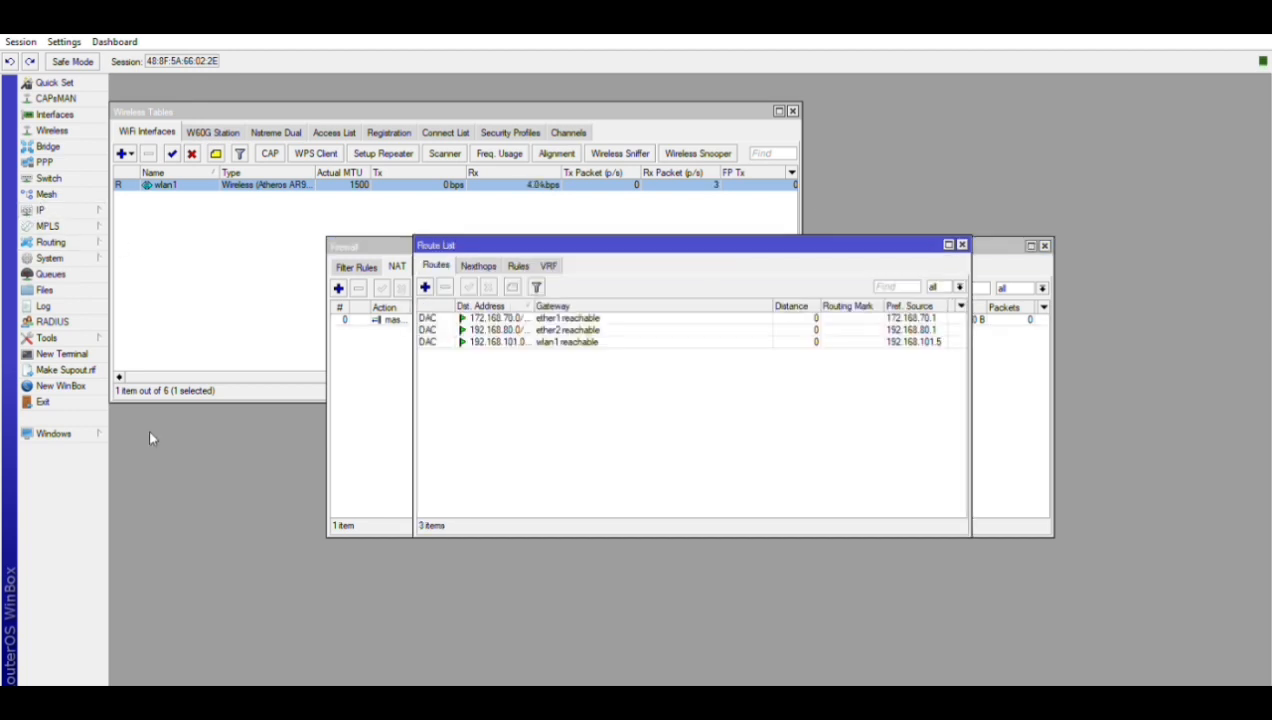
left_click(424, 287)
key("Tab")
type("1")
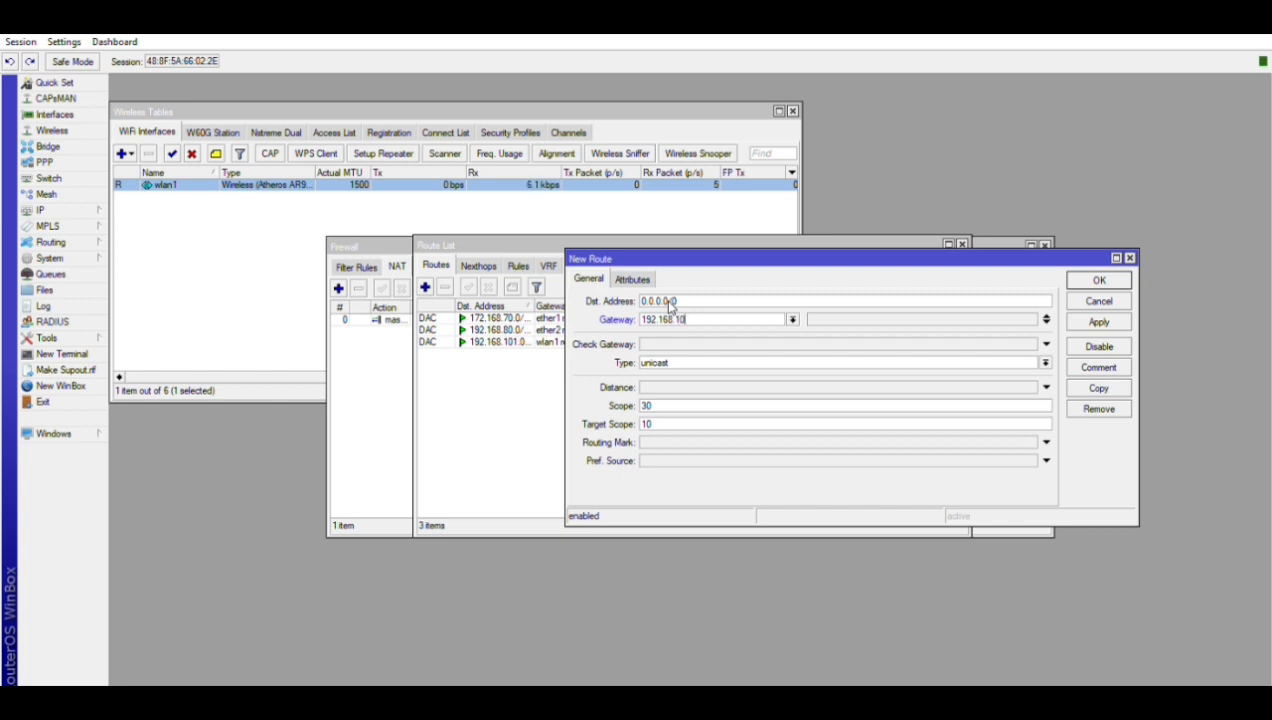
left_click(1098, 320)
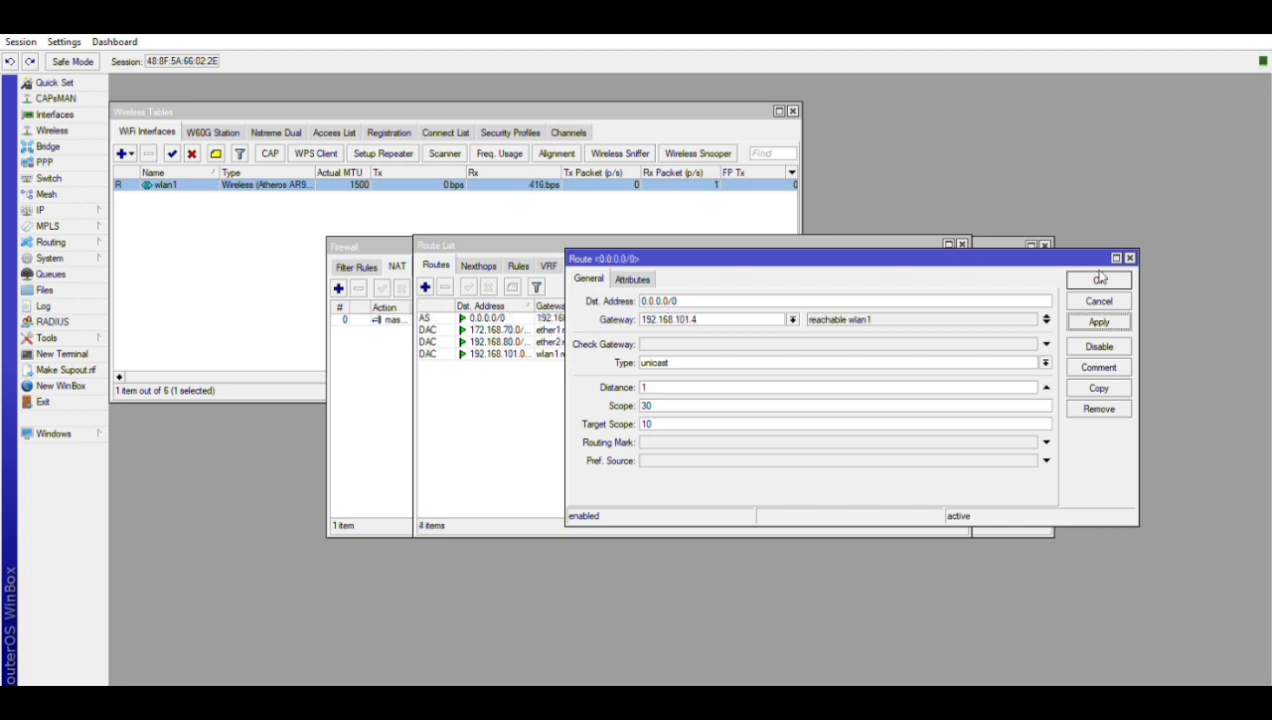
left_click(1099, 279)
Set the router's DNS server to 8.8.4.4 and allow remote requests.
left_click(76, 209)
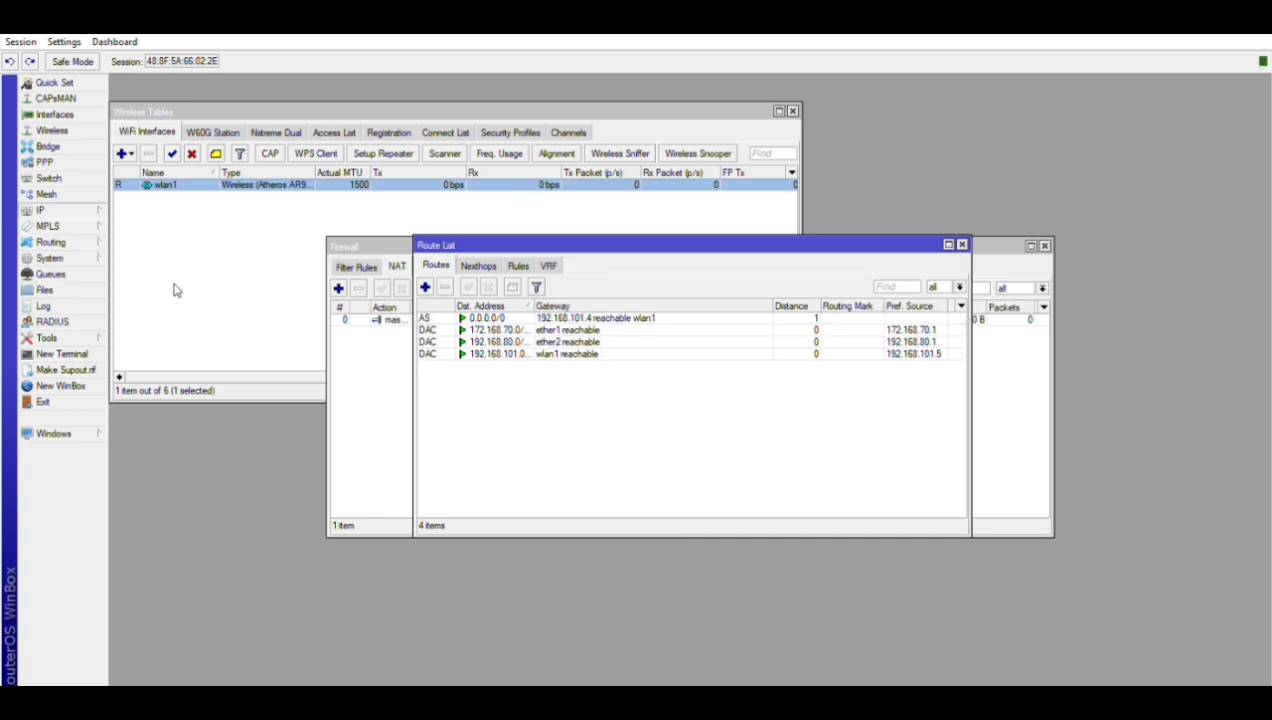
left_click(173, 304)
left_click(665, 335)
left_click(678, 289)
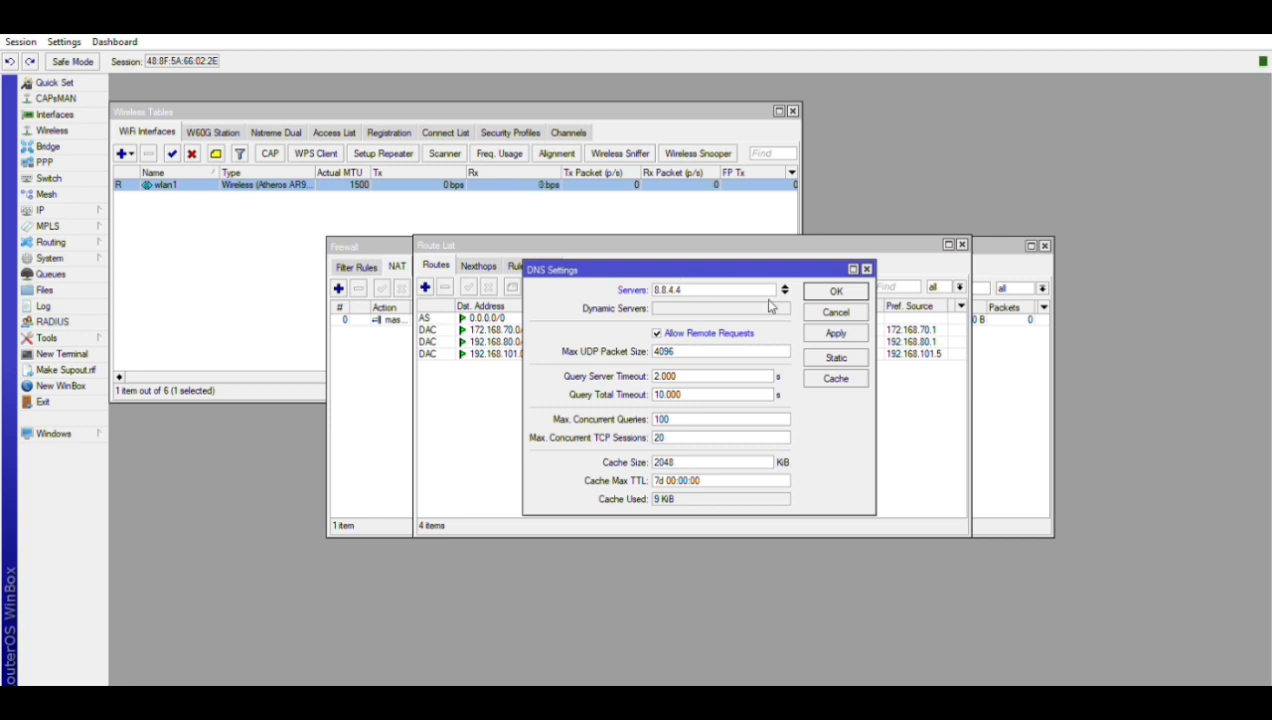
left_click(838, 290)
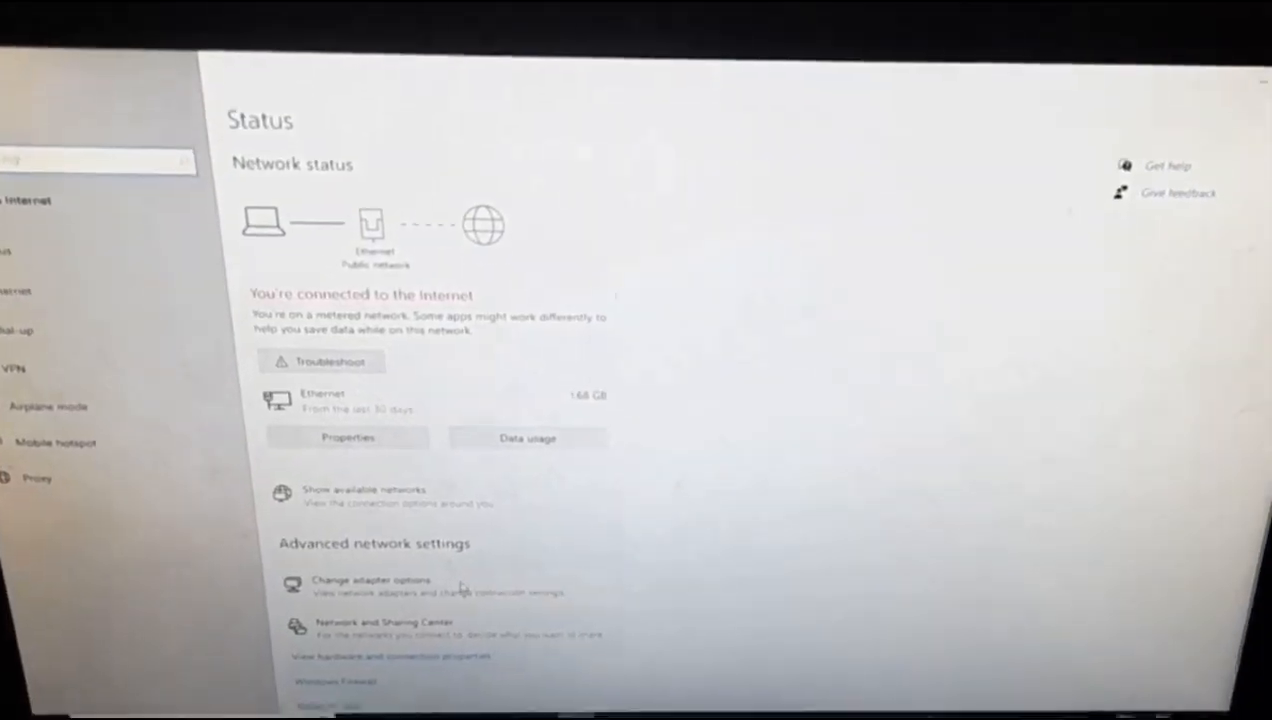
On the Windows client, open the Ethernet adapter's IPv4 properties and choose to use a manually specified IP address.
left_click(470, 592)
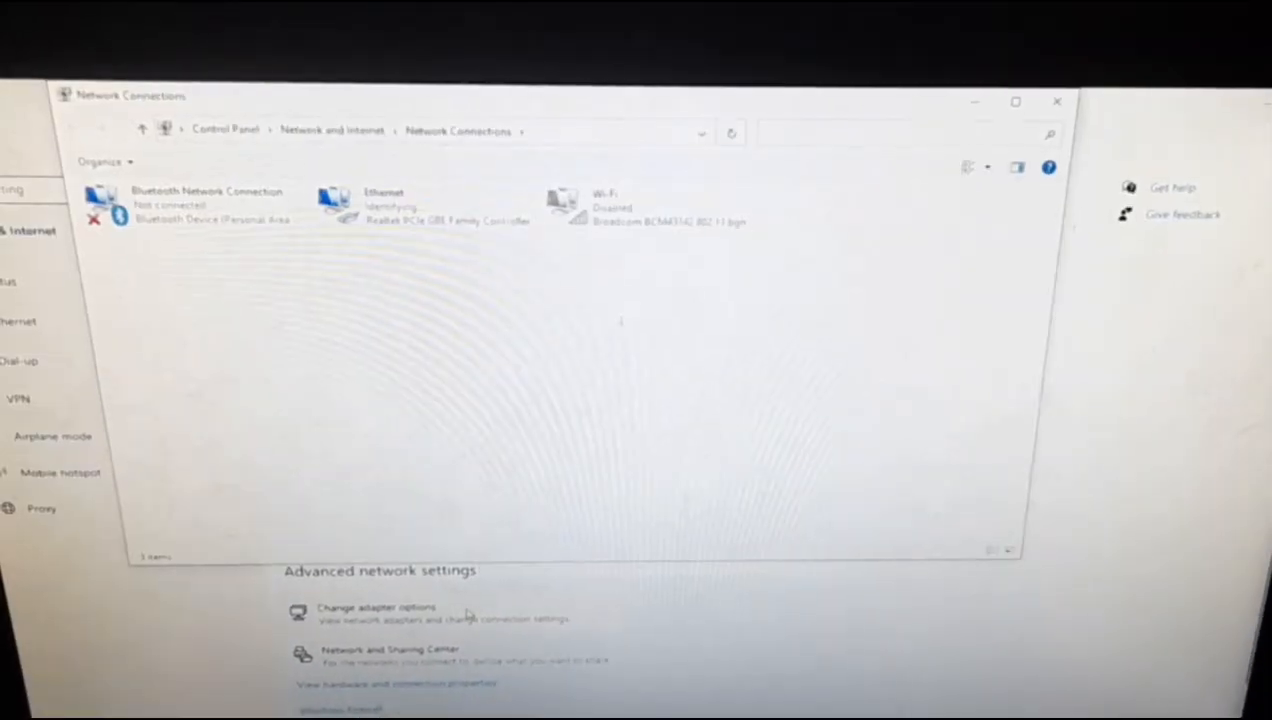
right_click(478, 190)
left_click(536, 347)
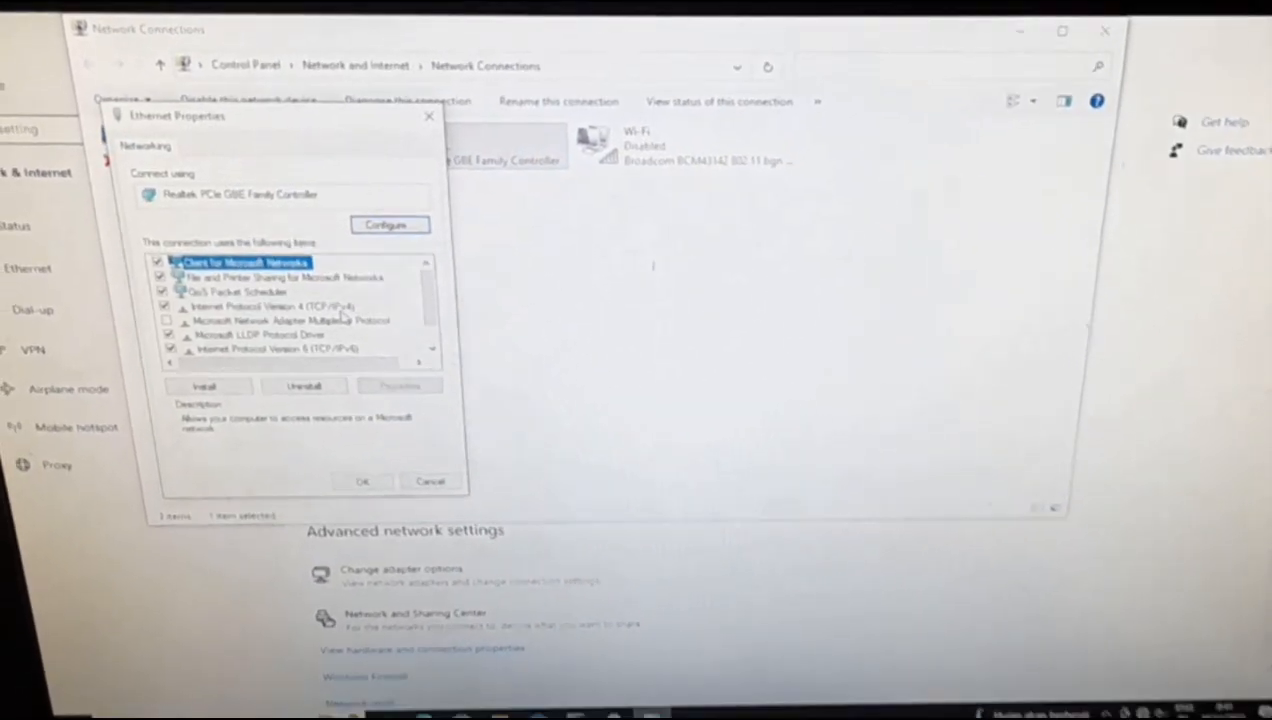
double_click(335, 307)
left_click(478, 309)
left_click(535, 346)
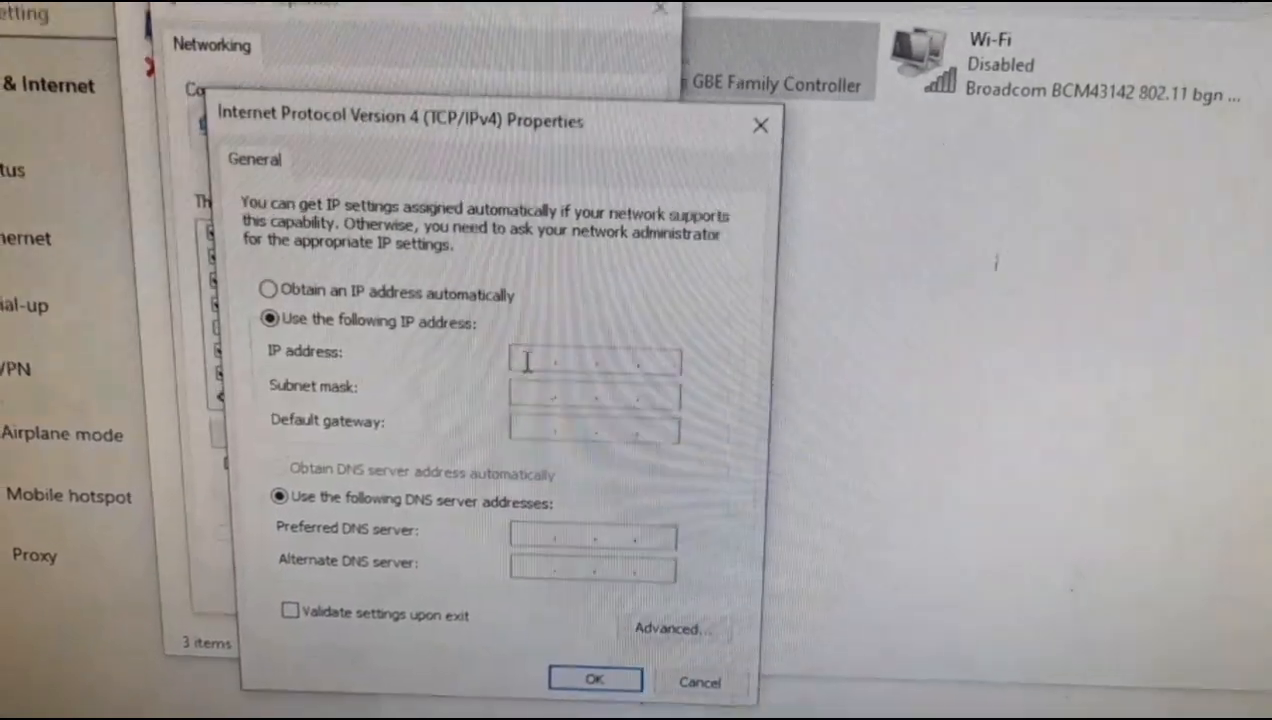
Set IP address 172.168.70.2, subnet mask 255.255.255.192, gateway 172.168.70.1 and preferred DNS 8.8.4.4, and save the adapter settings.
type("172.168.70.2")
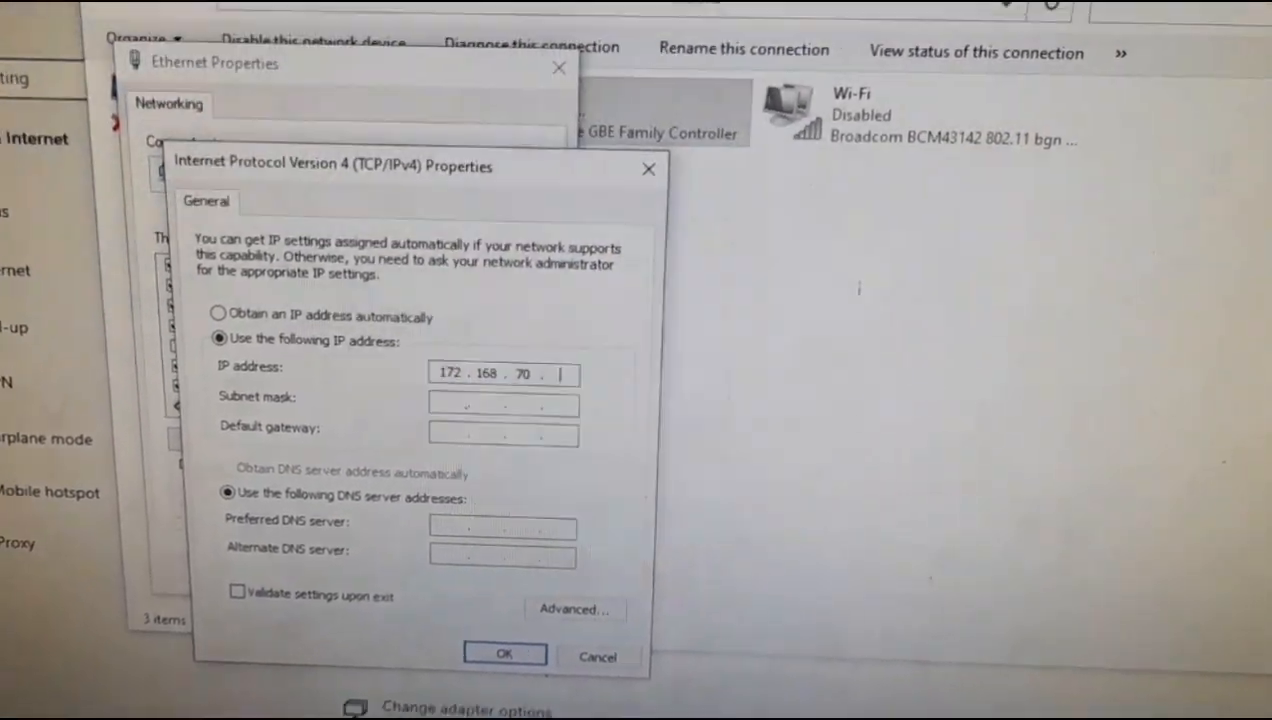
left_click(556, 378)
key("BackSpace")
key("BackSpace")
type("255192")
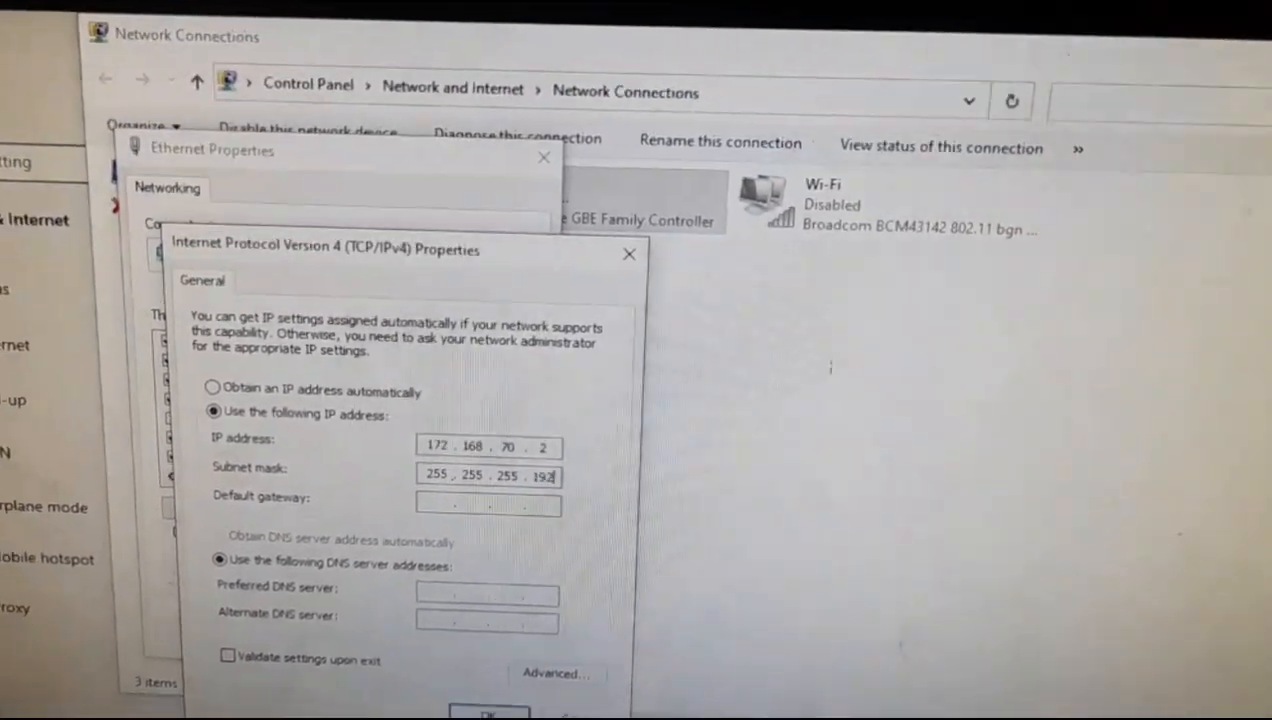
left_click(440, 494)
type("172 . 168 . 70 . 1")
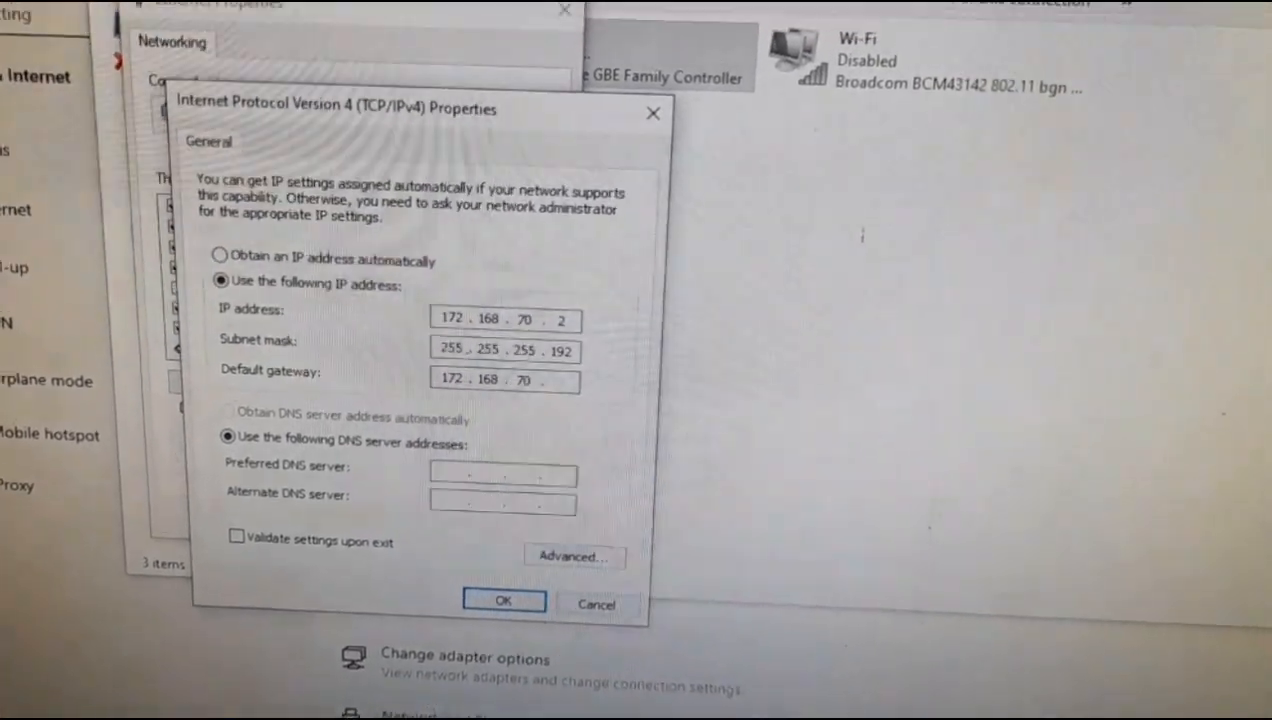
left_click(418, 506)
type("8.8.8.8")
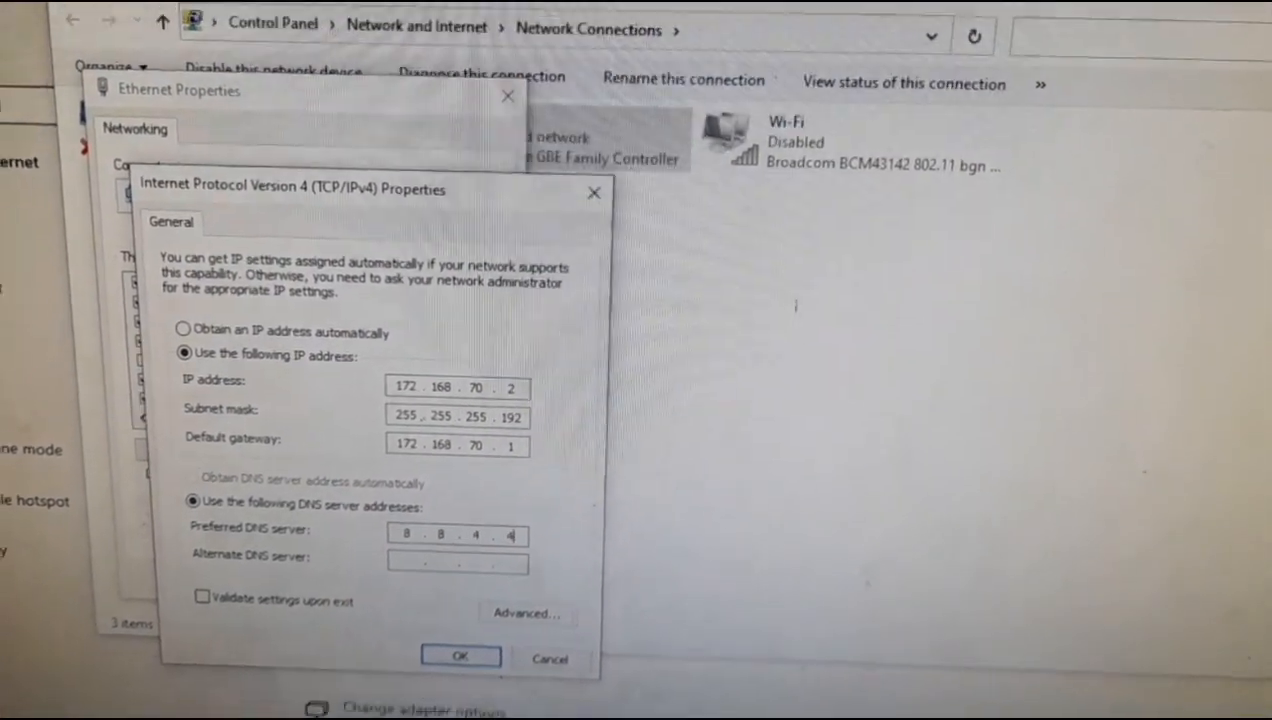
left_click(476, 630)
left_click(405, 585)
Open a command prompt and ping google.com from the static-IP client.
key("super+r")
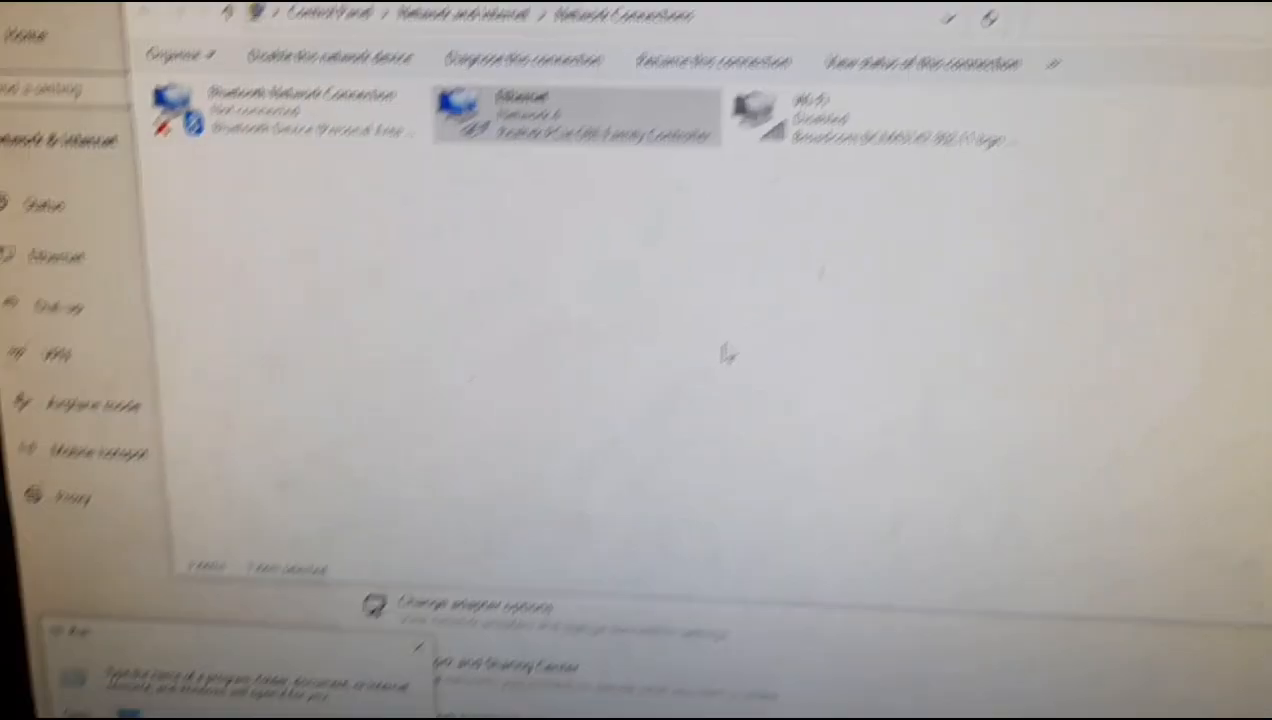
type("cmd")
key("Return")
type("ping google.com")
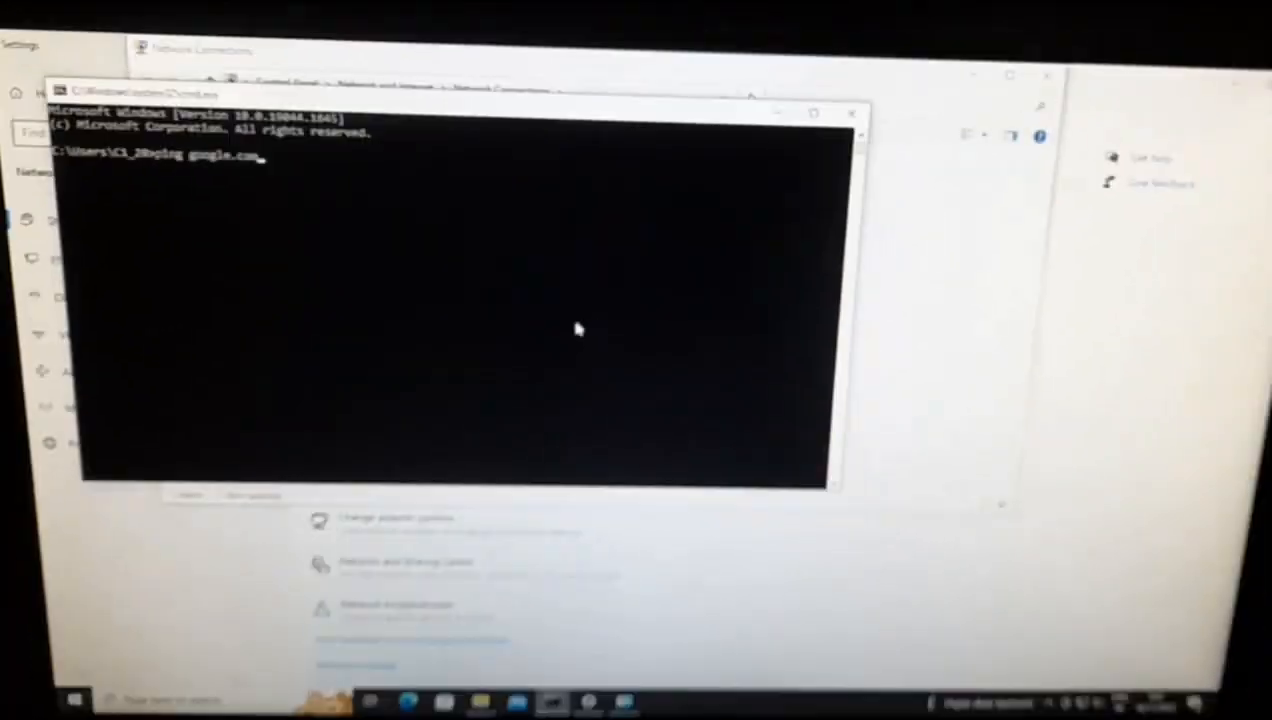
key("Return")
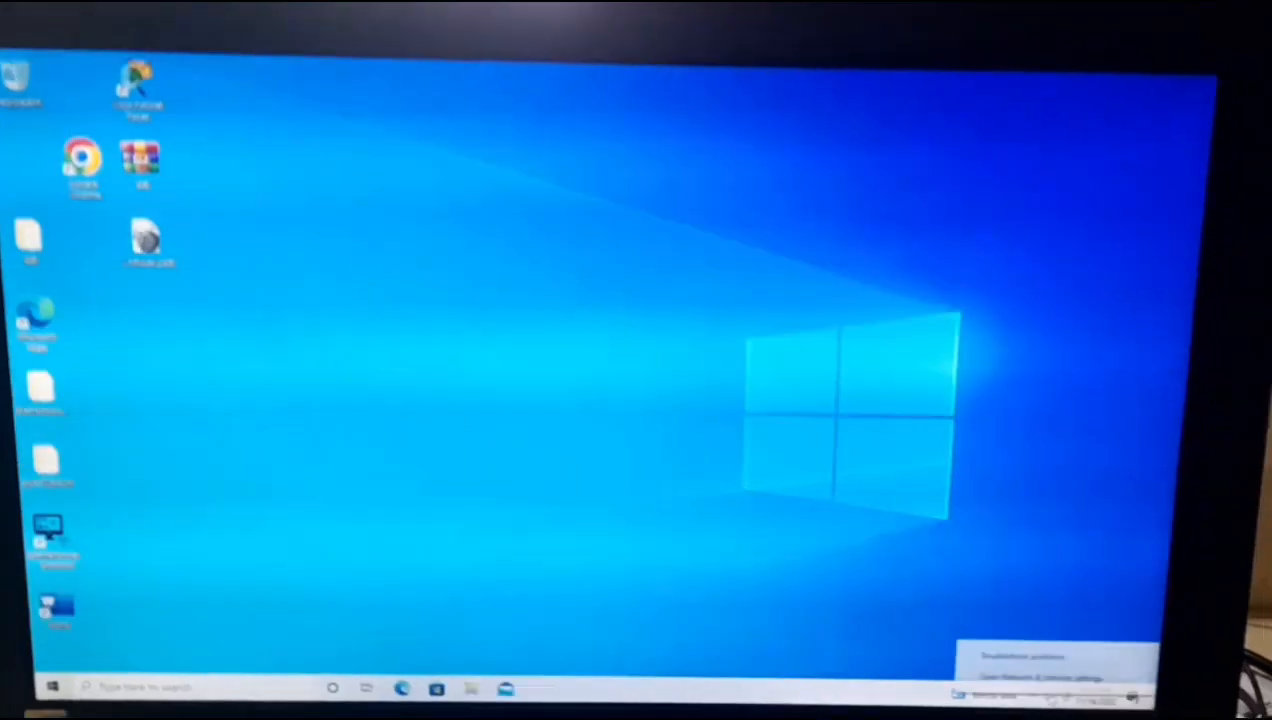
On the second Windows client, open the Ethernet adapter's properties and check its IPv4 settings.
key("super+i")
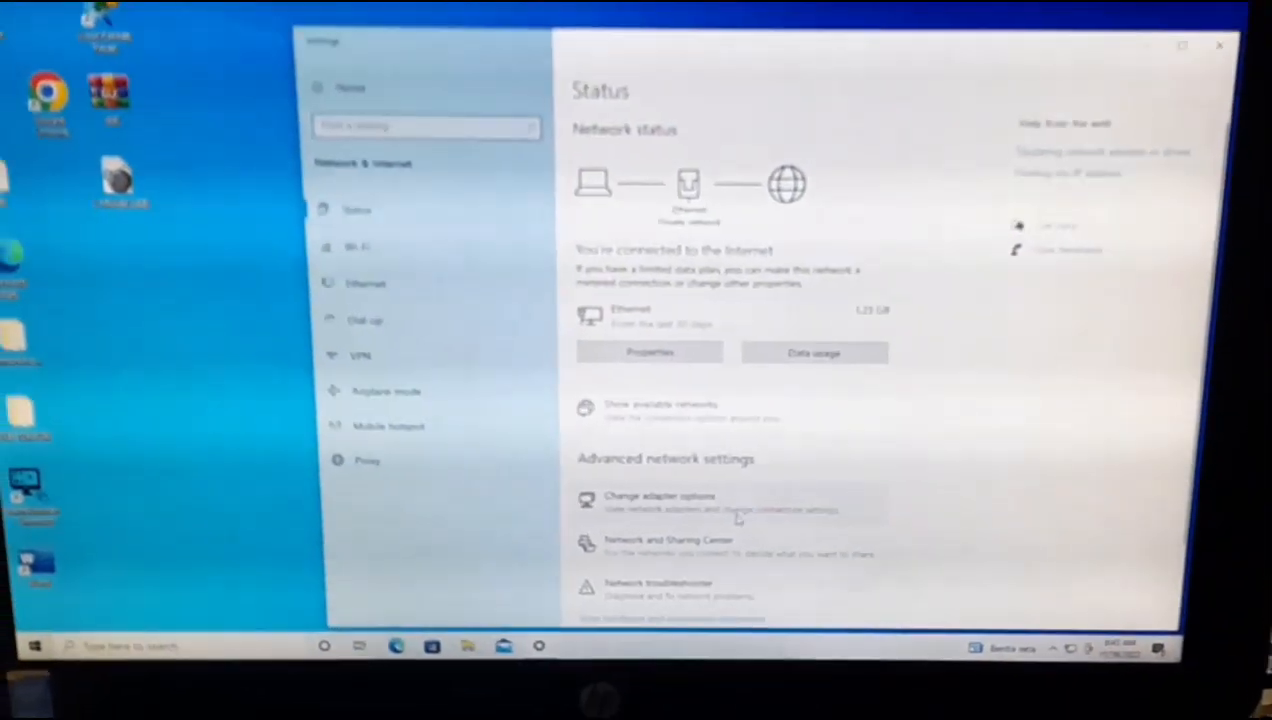
left_click(685, 576)
right_click(186, 199)
left_click(230, 337)
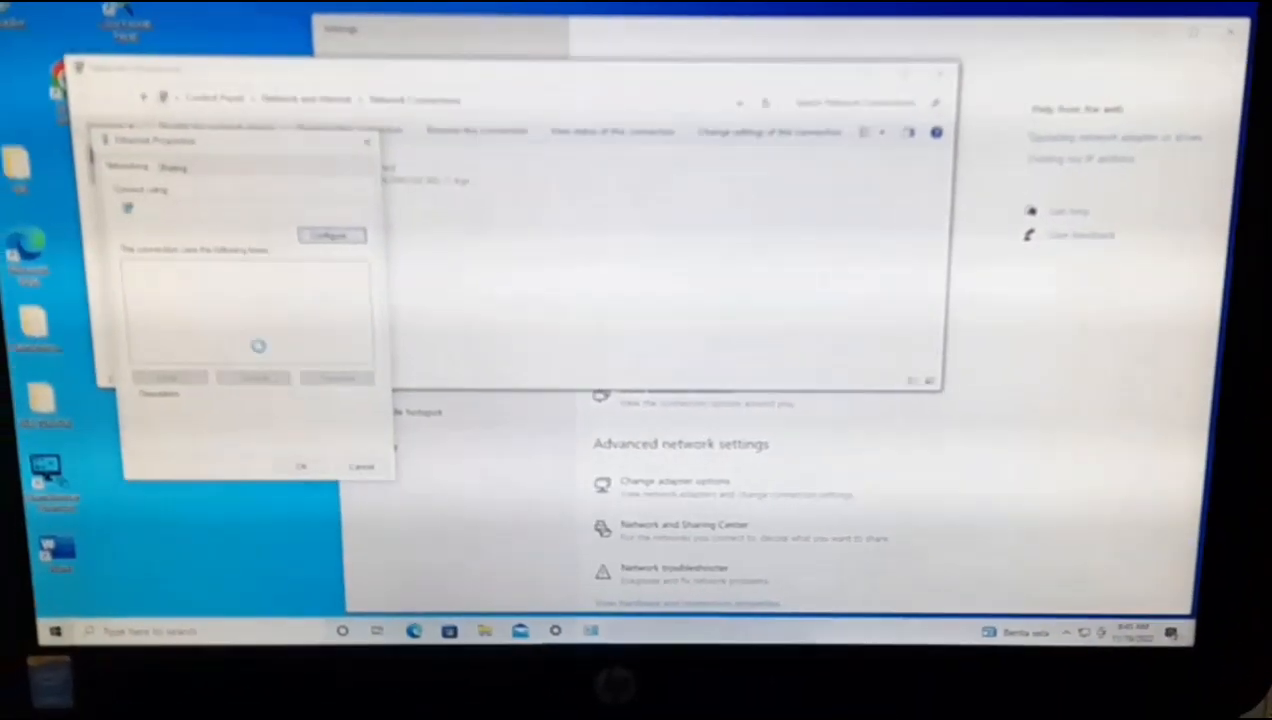
double_click(275, 303)
left_click(382, 523)
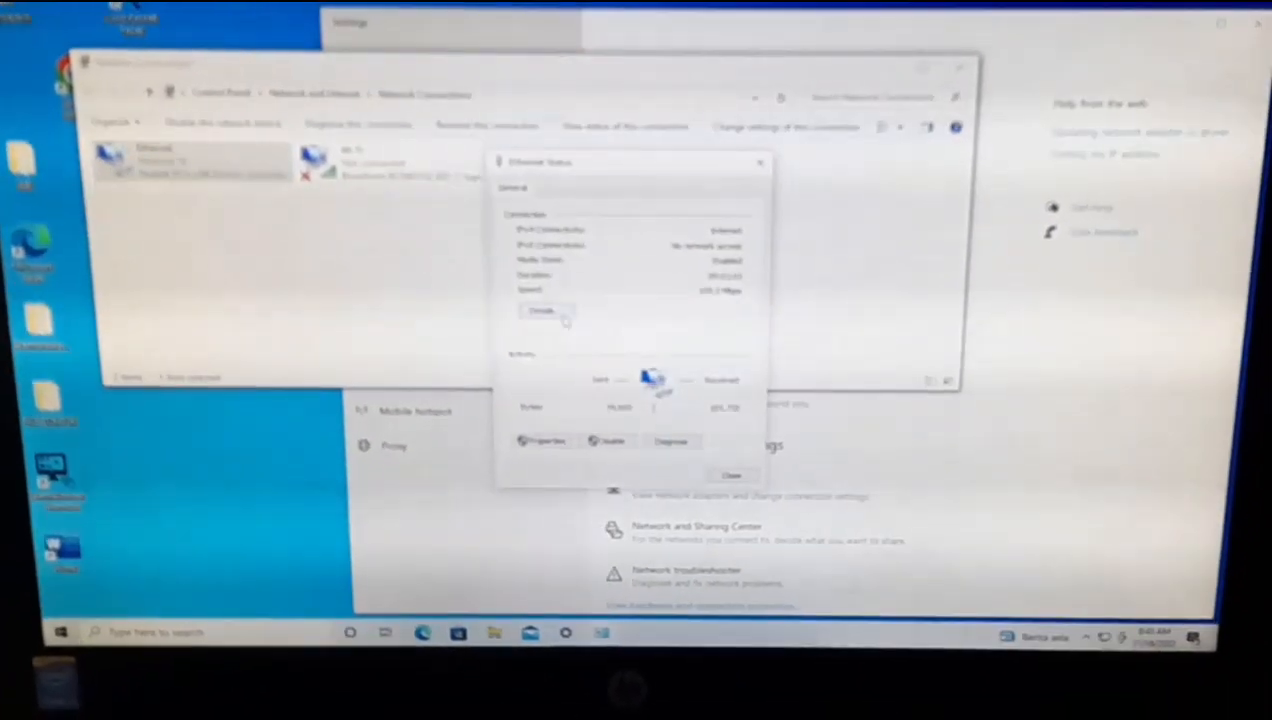
View the second client's Ethernet connection details and ping google.com from a command prompt.
left_click(563, 316)
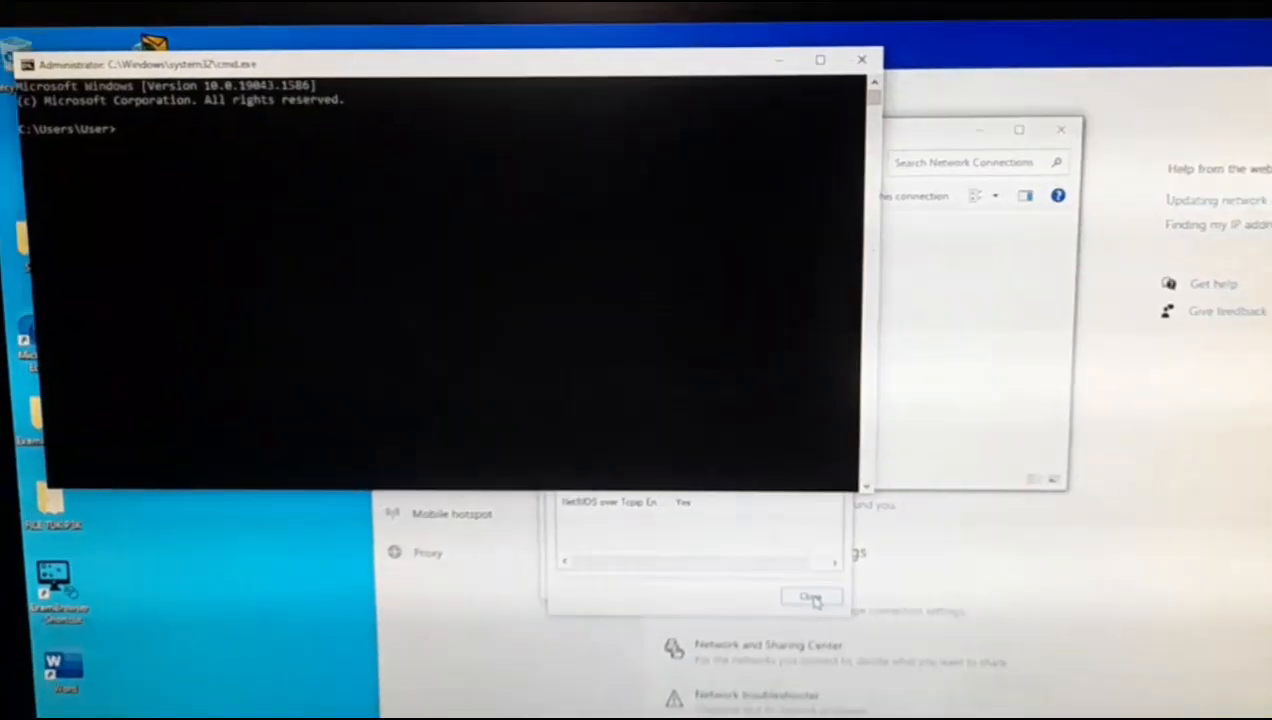
type("ping google.com")
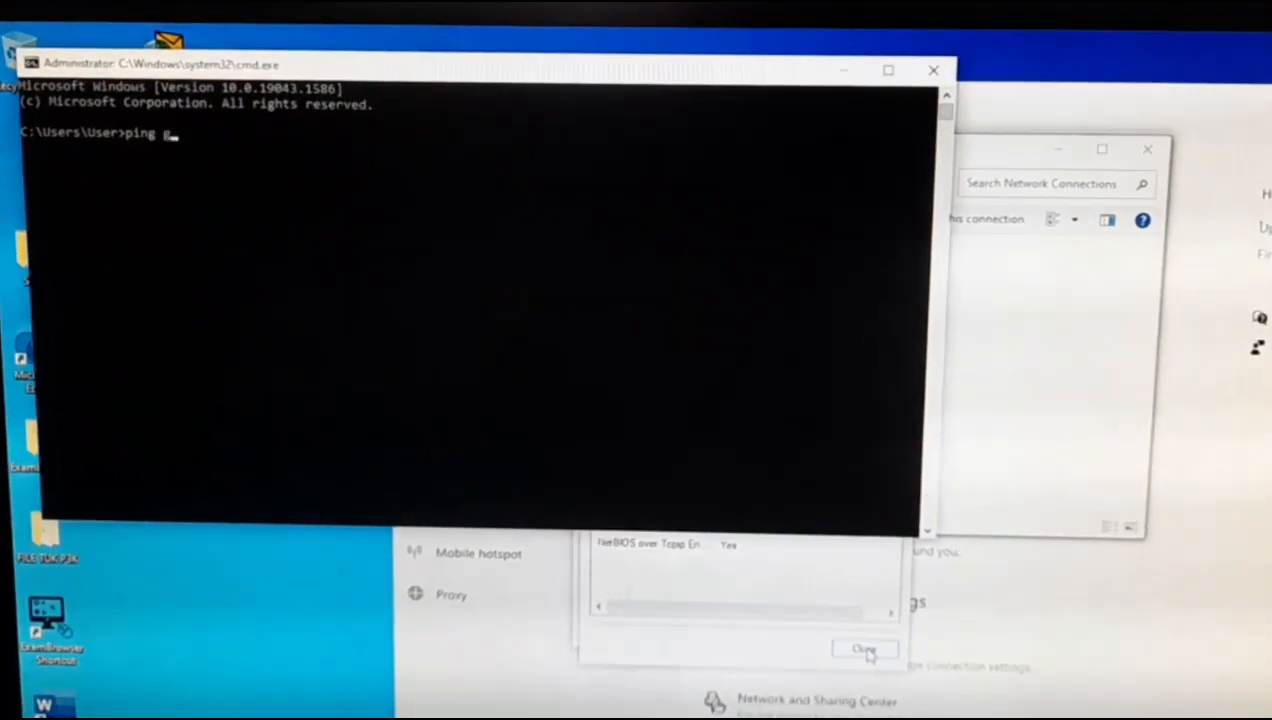
key("Return")
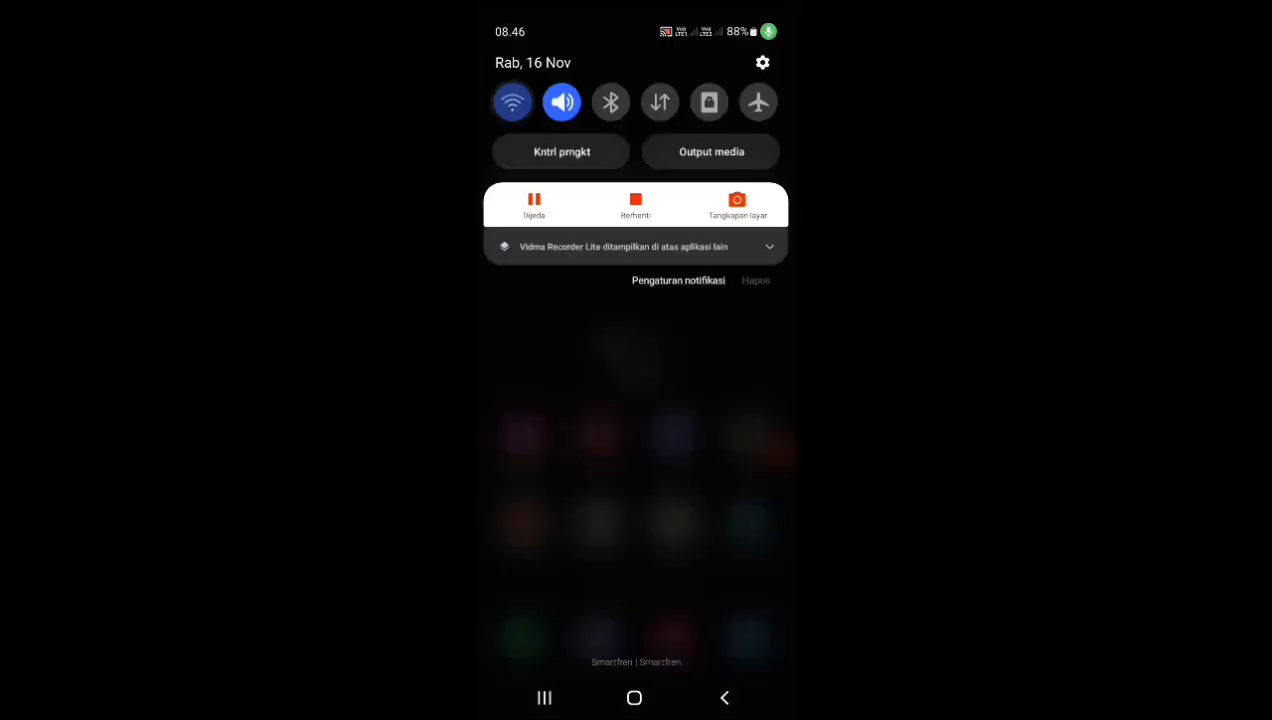
Connect the phone to the kelompok 2 Wi-Fi network and view its full connection details down to the IP address.
left_click(512, 102)
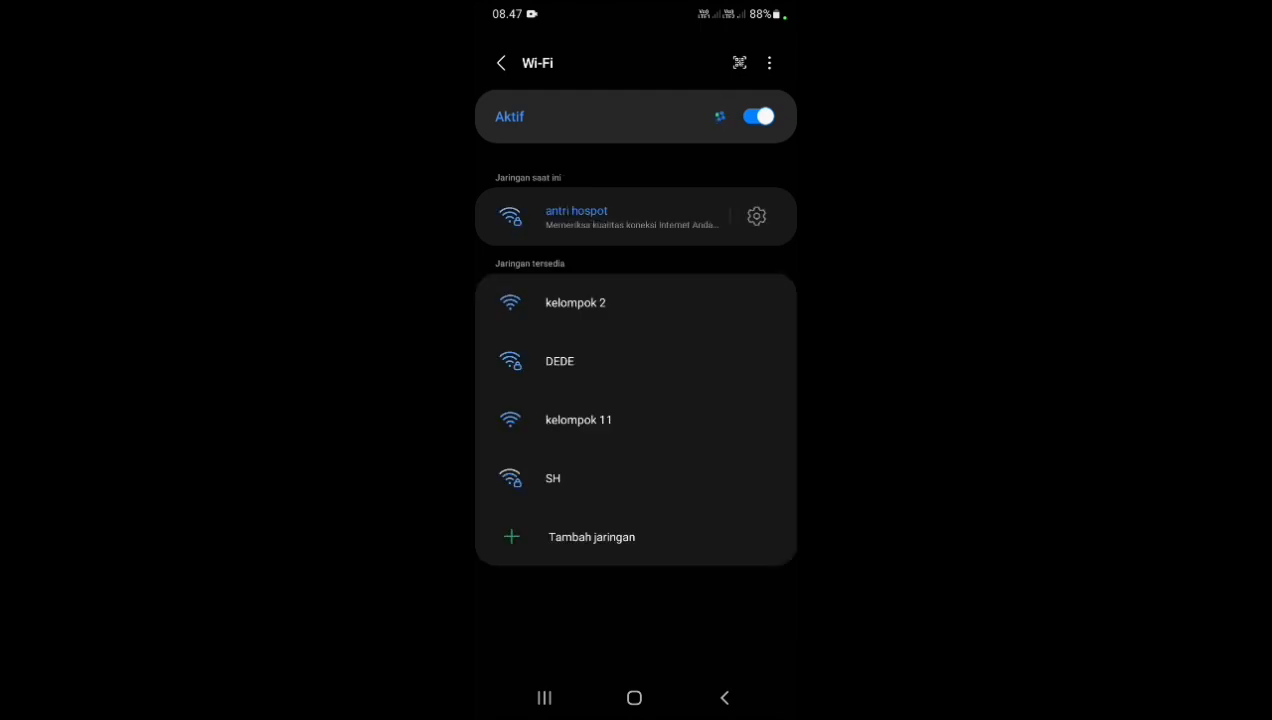
left_click(575, 302)
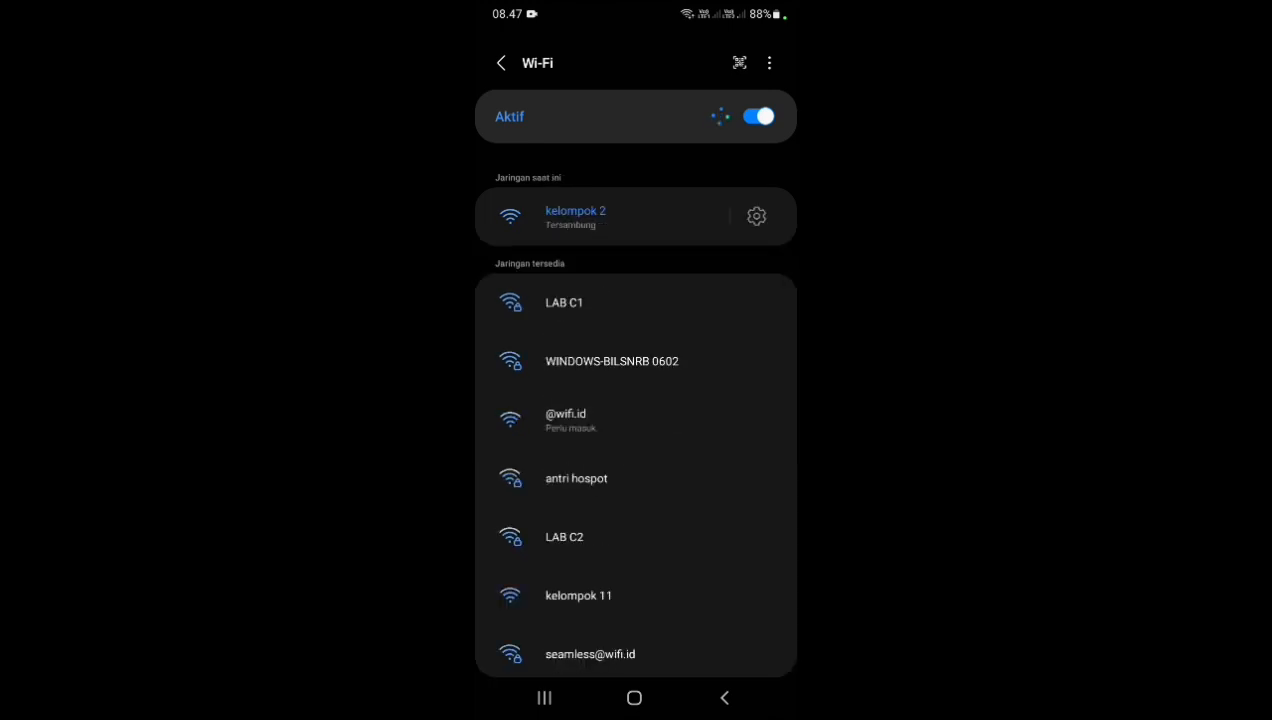
left_click(756, 216)
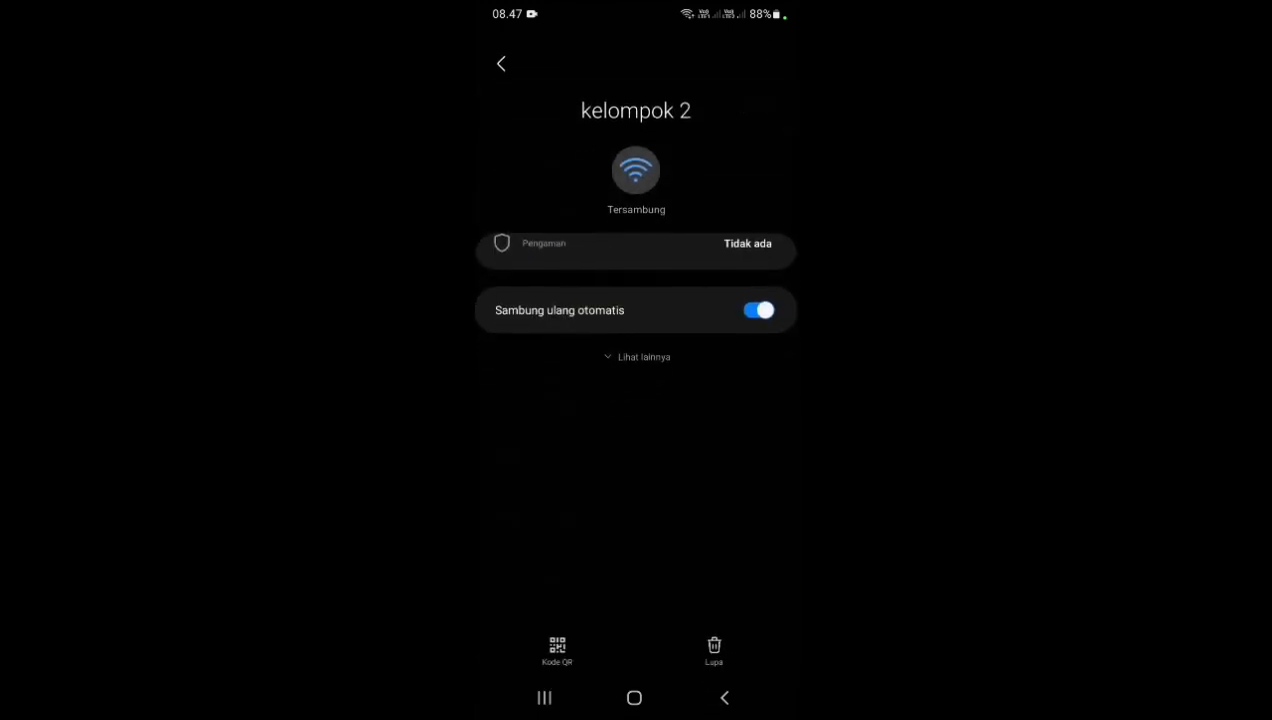
left_click(637, 453)
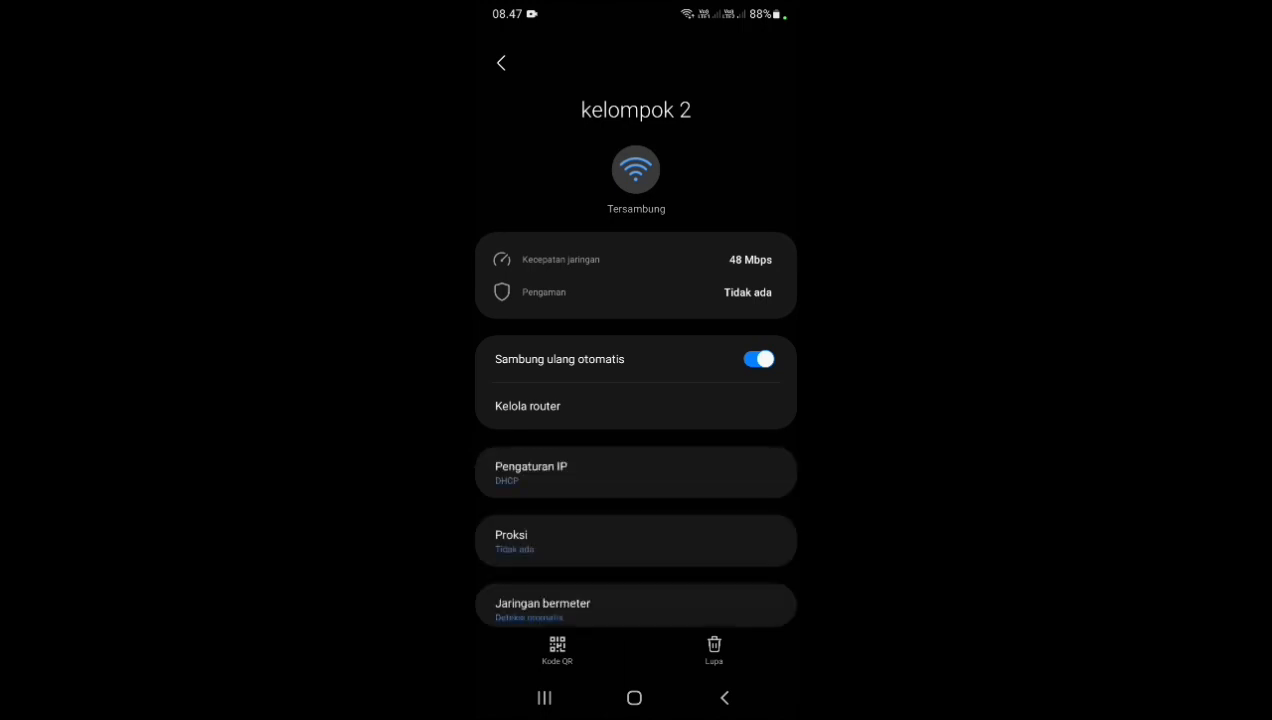
scroll(635, 400, "down", 2)
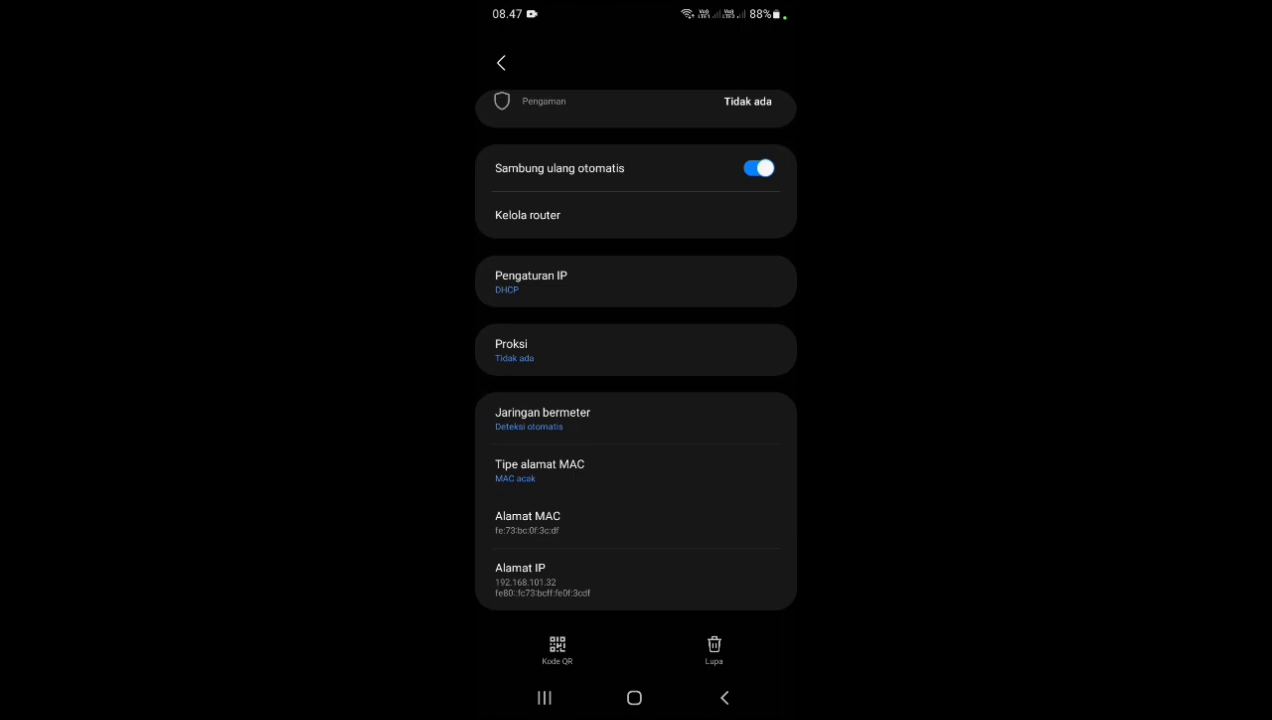
left_click(724, 697)
Open YouTube on the phone and browse the home feed to test the internet connection.
left_click(634, 697)
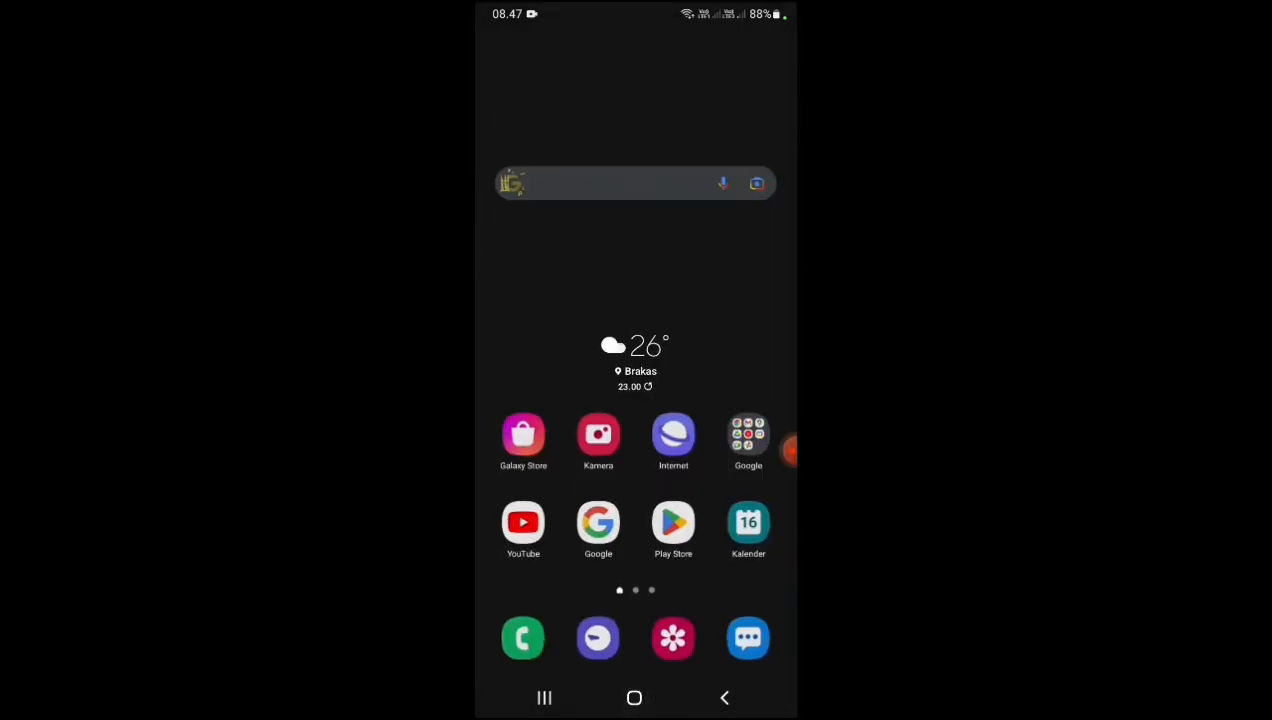
left_click(523, 523)
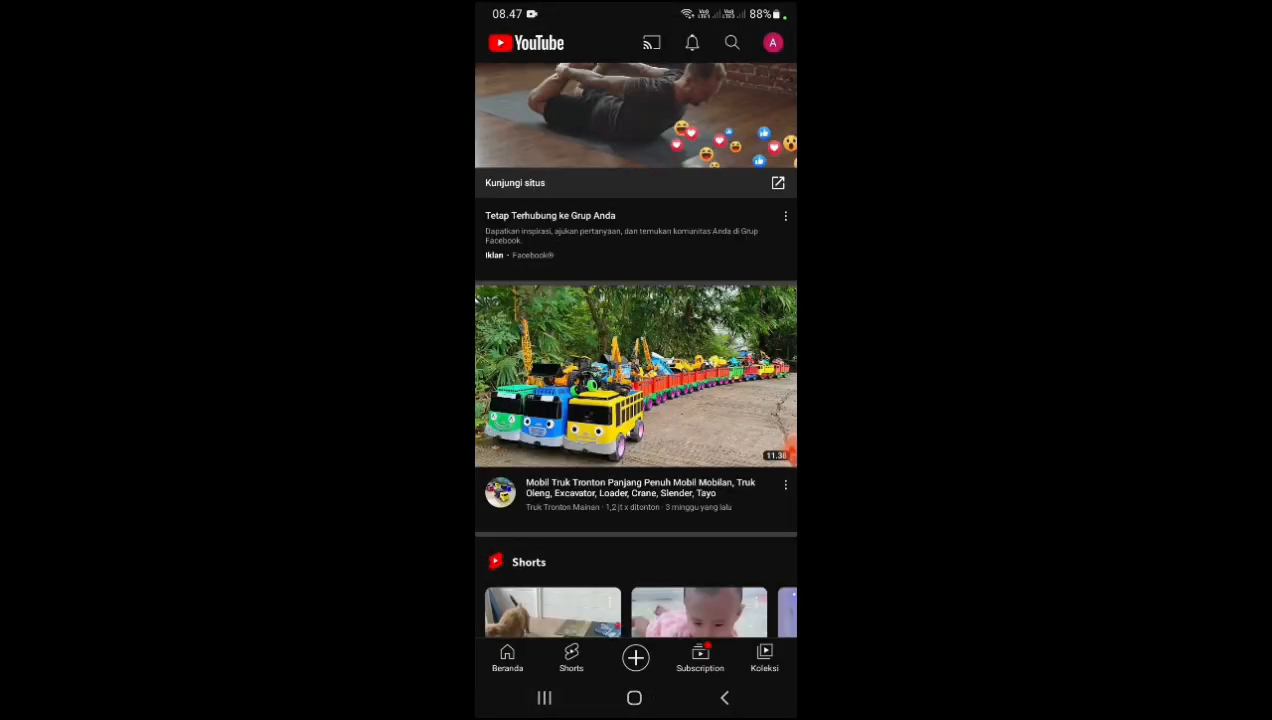
scroll(635, 350, "up", 2)
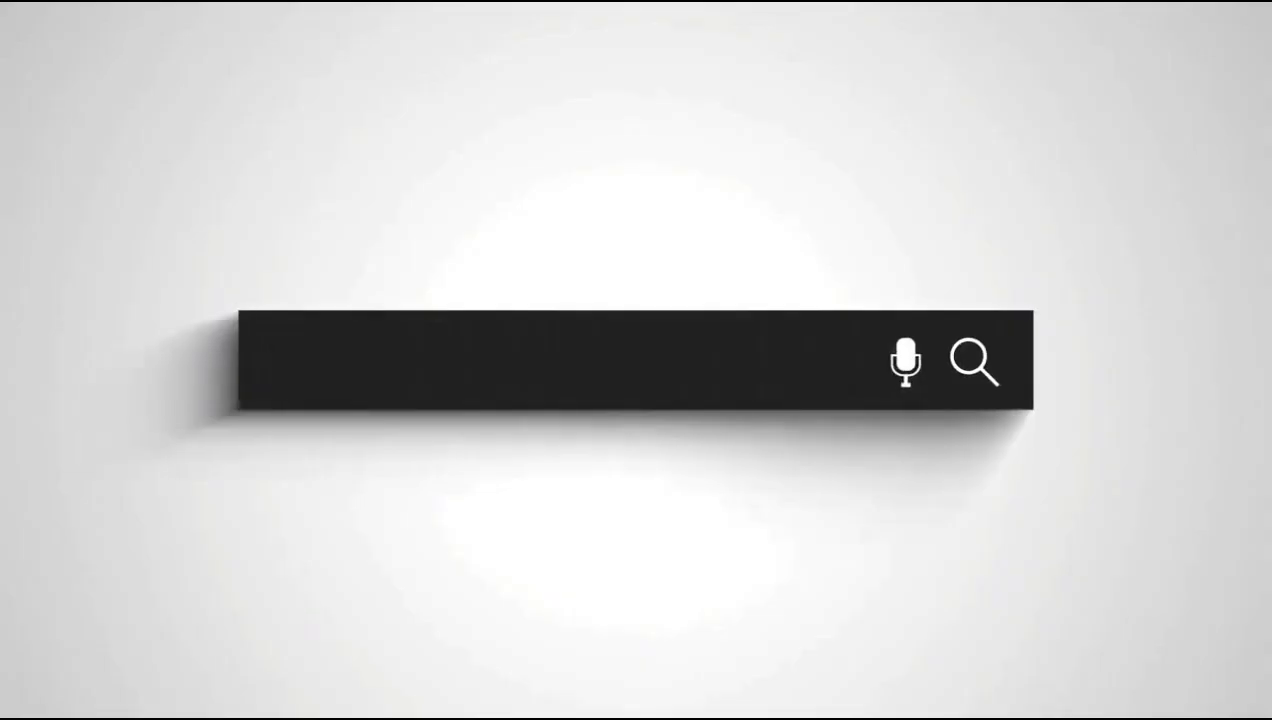